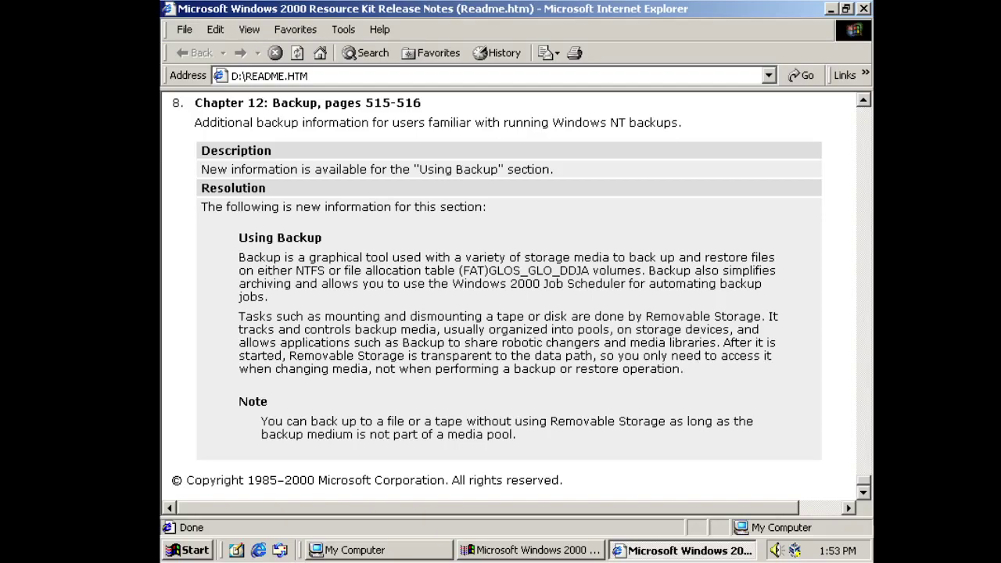
- Close the Resource Kit release notes
scroll(727, 368, "up", 5)
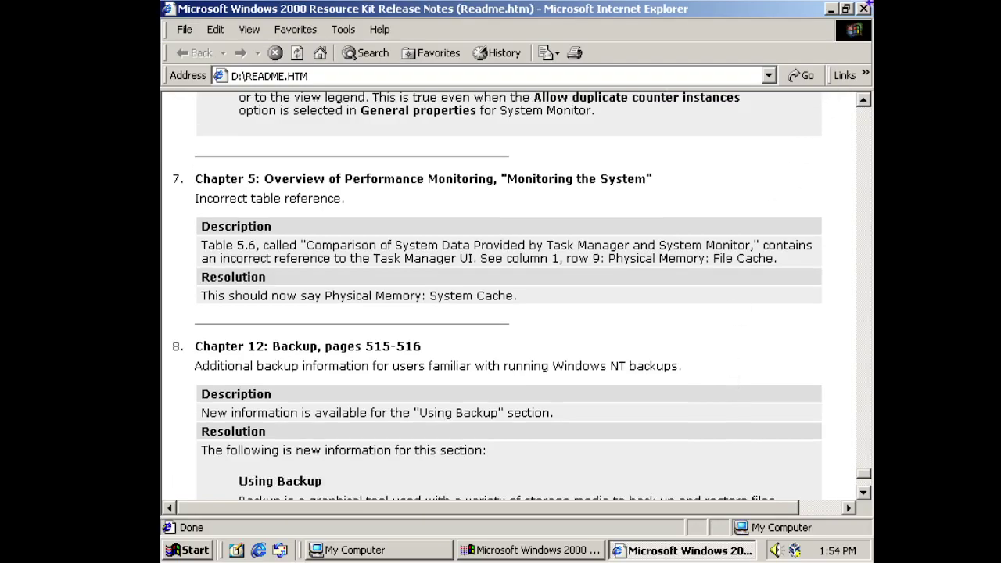
left_click(863, 9)
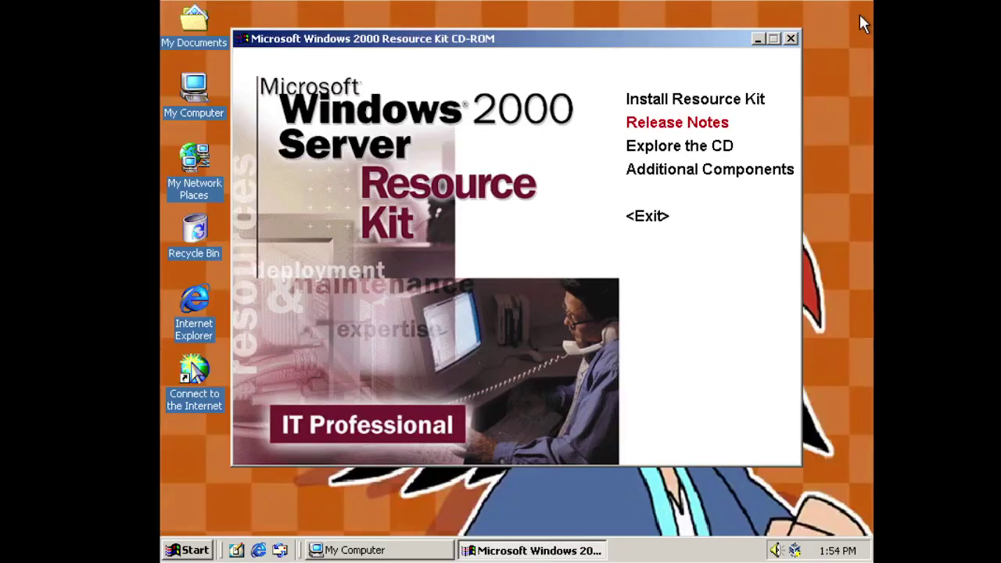
- Start the Resource Kit installation and agree to the End User License Agreement, continuing to the installation type choice
left_click(677, 101)
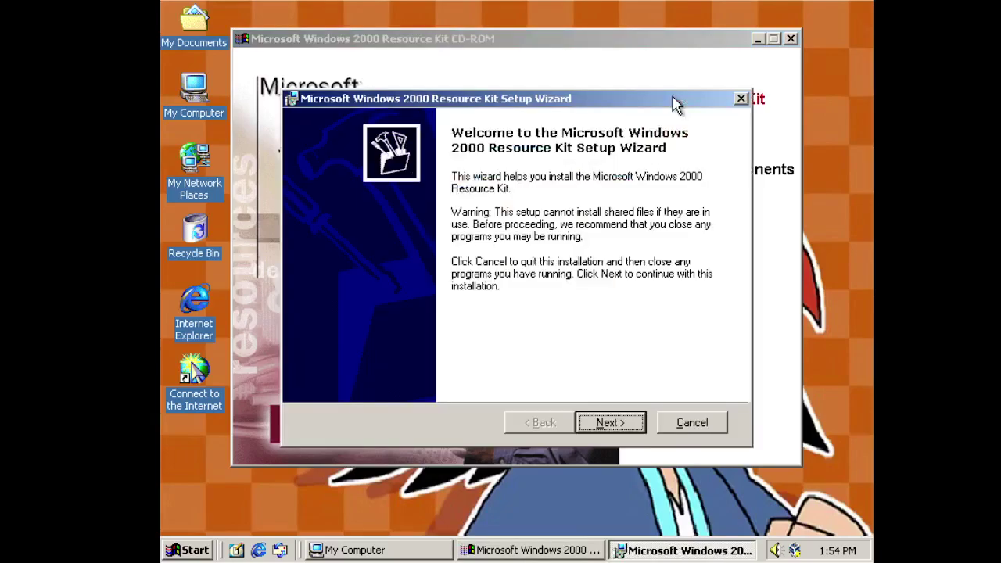
left_click(623, 430)
left_click(447, 386)
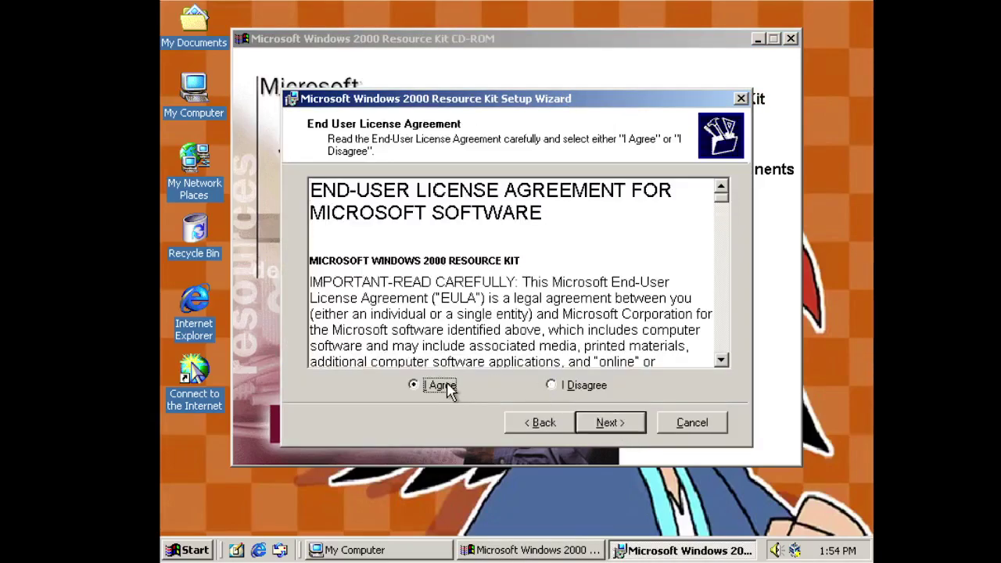
left_click(610, 423)
left_click(610, 423)
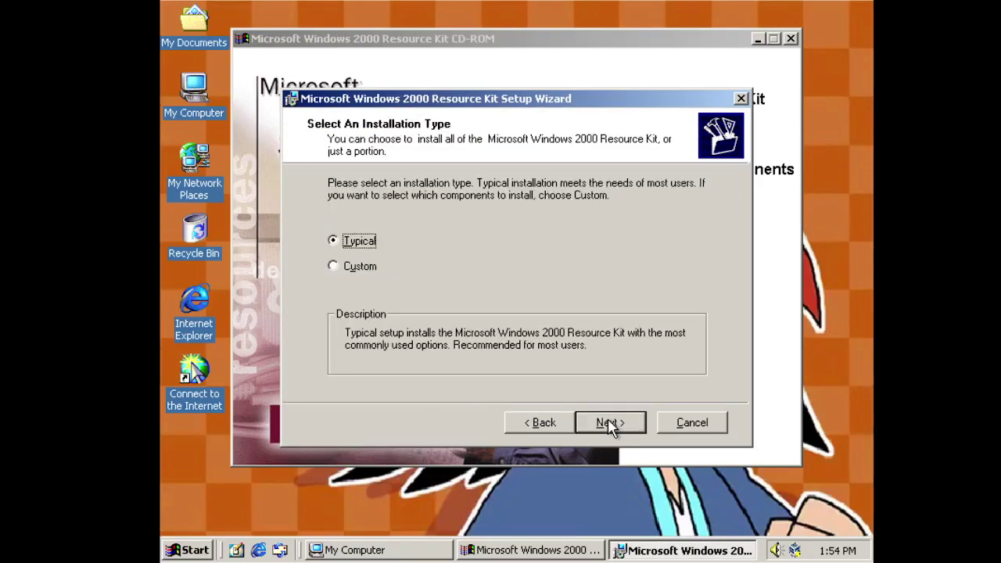
- Install the Resource Kit with the Typical installation type, finish the wizard and exit the CD-ROM launcher
left_click(610, 424)
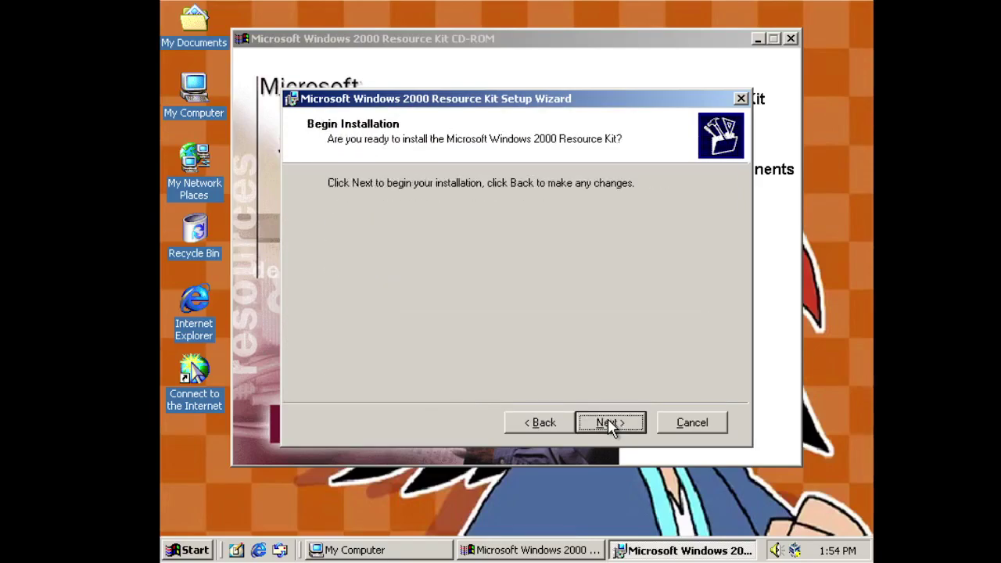
left_click(610, 423)
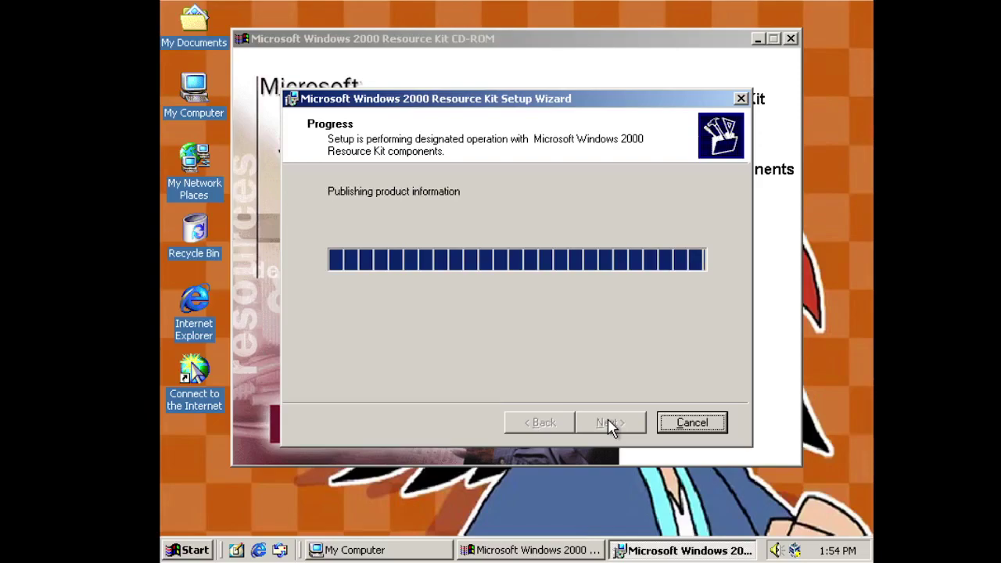
left_click(611, 425)
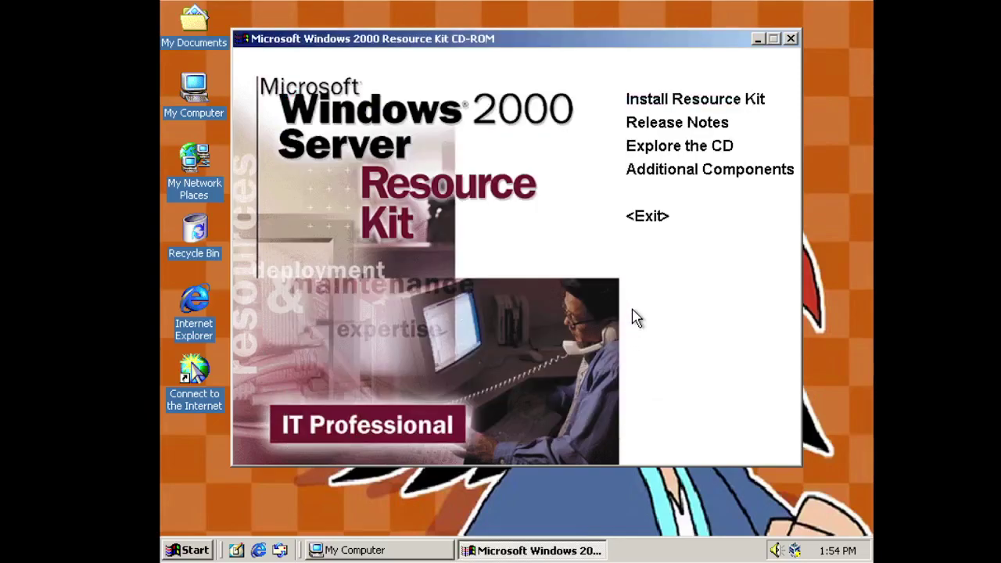
left_click(649, 220)
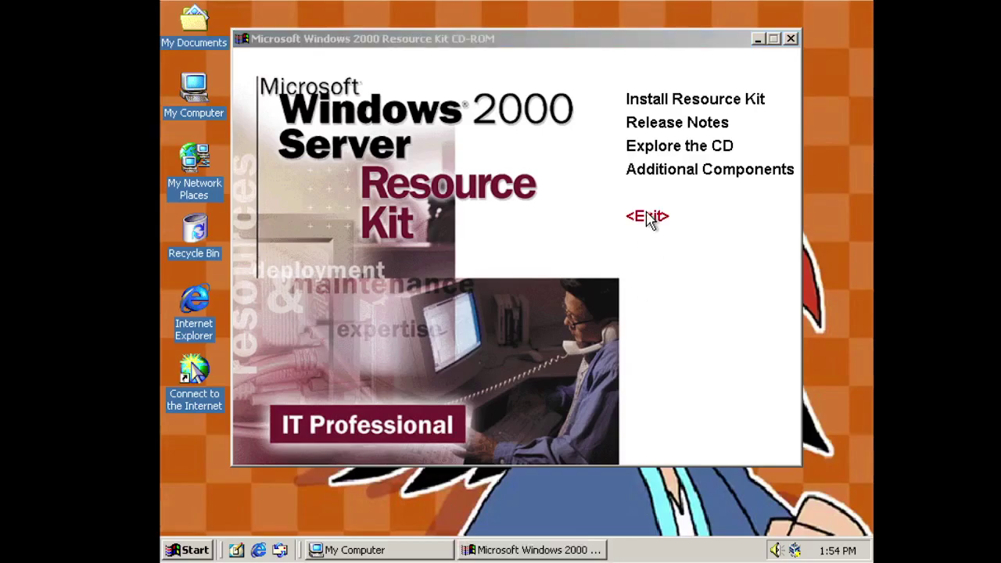
left_click(646, 222)
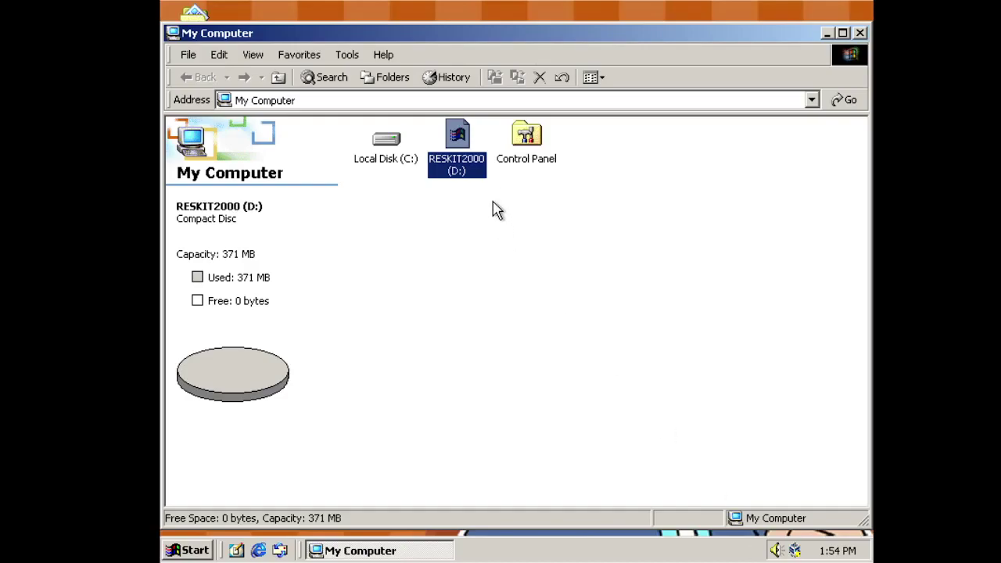
- View the Control Panel items from My Computer, and close the window
double_click(523, 158)
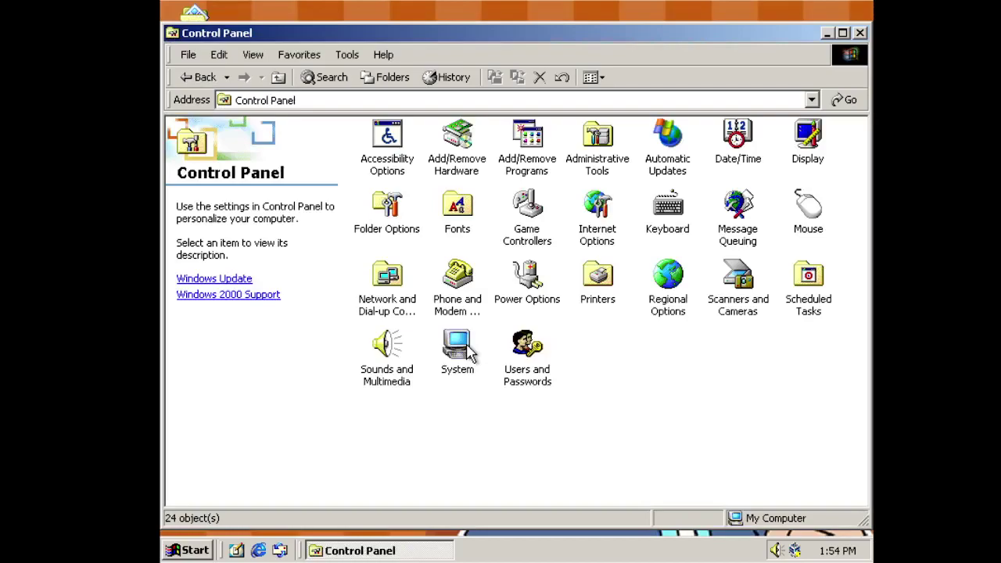
left_click(859, 33)
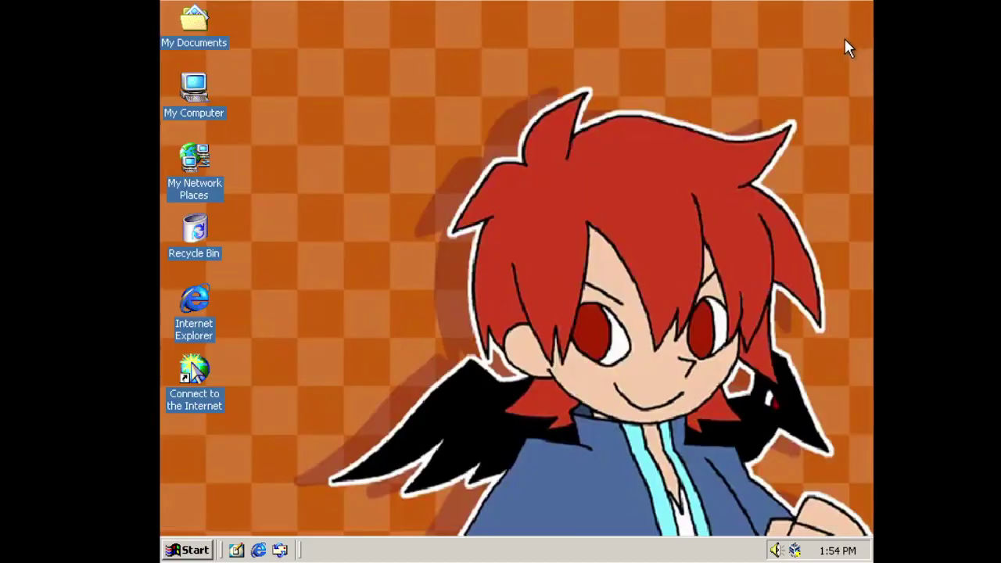
- Restart Windows and exit the Getting Started with Windows 2000 screen
left_click(205, 552)
left_click(310, 523)
left_click(509, 237)
left_click(495, 280)
left_click(510, 333)
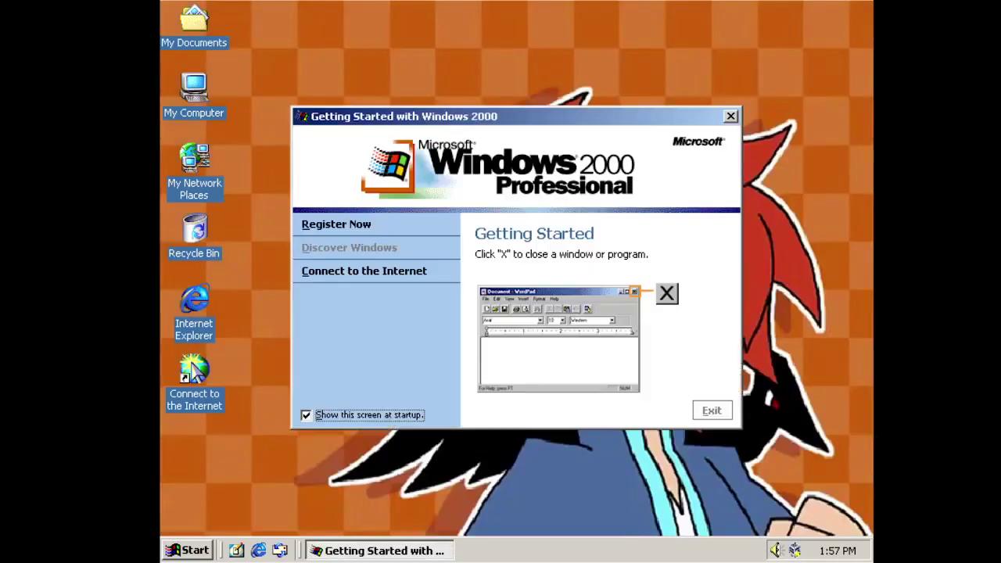
left_click(704, 409)
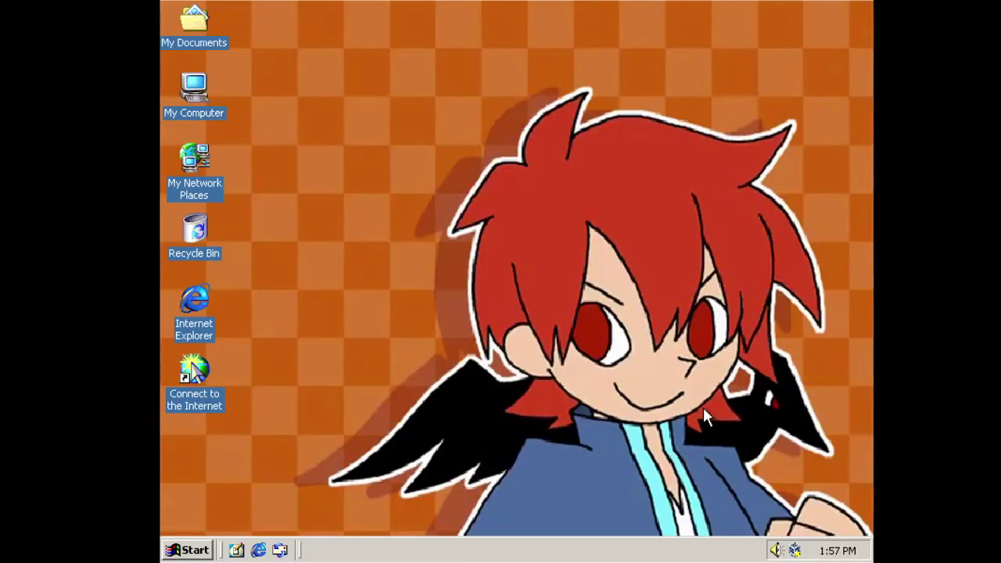
- Open the Display properties from the Control Panel in My Computer
double_click(205, 114)
left_click(530, 159)
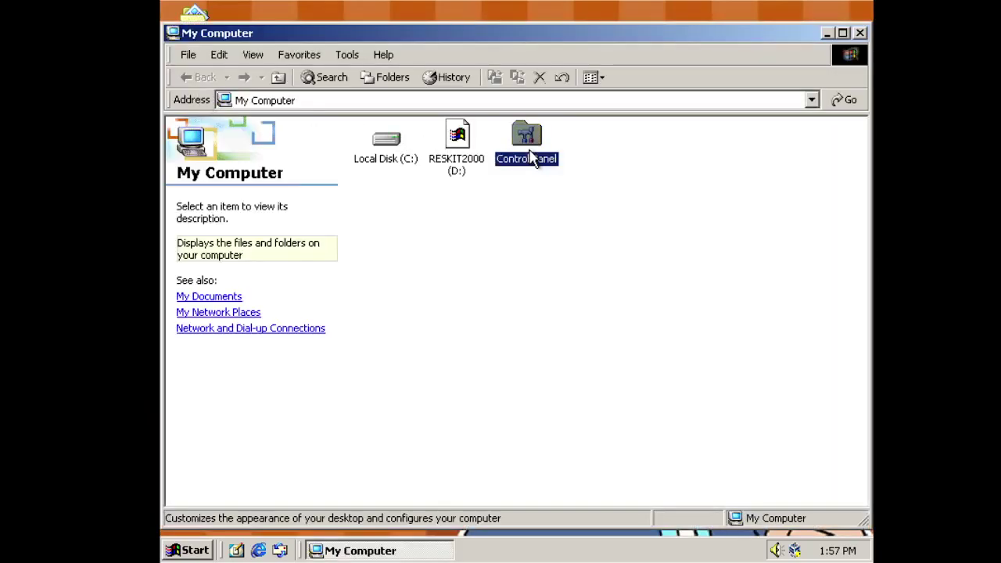
double_click(531, 159)
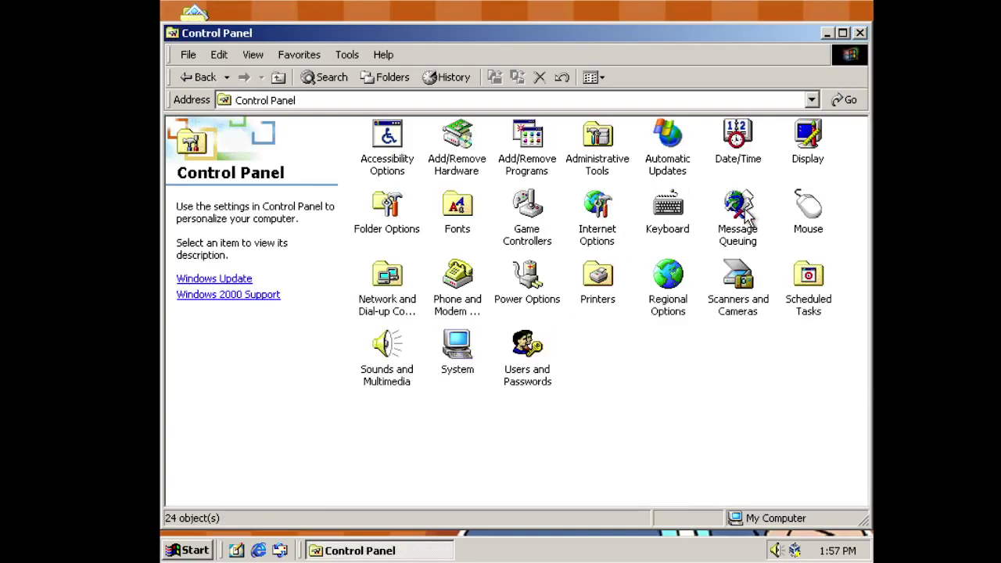
double_click(807, 147)
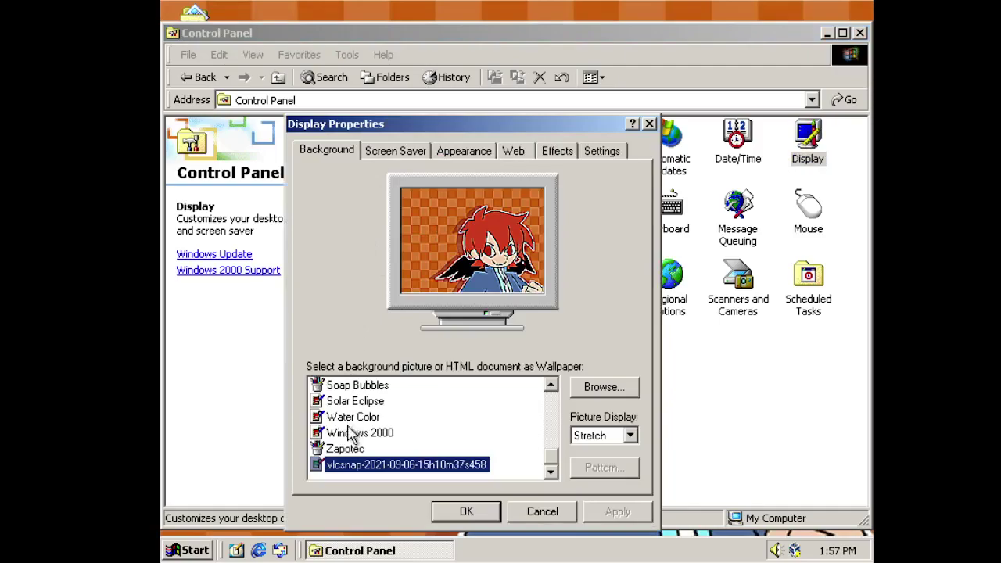
- Preview the available wallpapers one by one from Zapotec back to Blue Lace 16, cancel, and close Control Panel
left_click(354, 450)
left_click(354, 434)
left_click(351, 418)
left_click(348, 402)
left_click(345, 387)
scroll(345, 399, "up", 1)
left_click(347, 419)
left_click(345, 402)
left_click(345, 386)
scroll(345, 387, "up", 1)
left_click(346, 417)
left_click(345, 401)
left_click(345, 386)
scroll(345, 391, "up", 1)
left_click(347, 417)
left_click(345, 402)
left_click(345, 386)
scroll(346, 407, "up", 2)
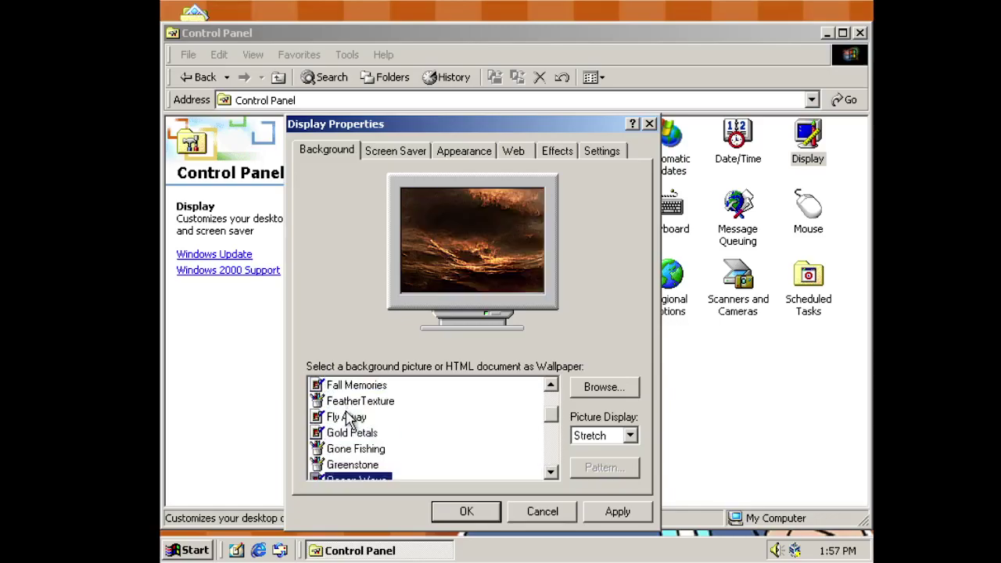
left_click(346, 463)
left_click(345, 449)
left_click(345, 433)
left_click(345, 417)
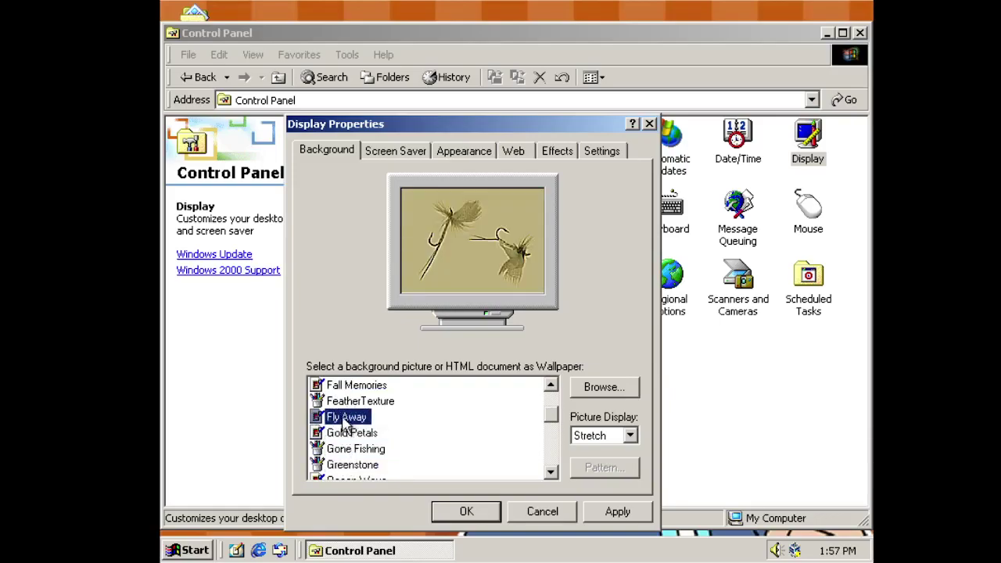
left_click(348, 402)
left_click(345, 386)
scroll(347, 406, "up", 2)
left_click(345, 433)
left_click(349, 417)
left_click(349, 402)
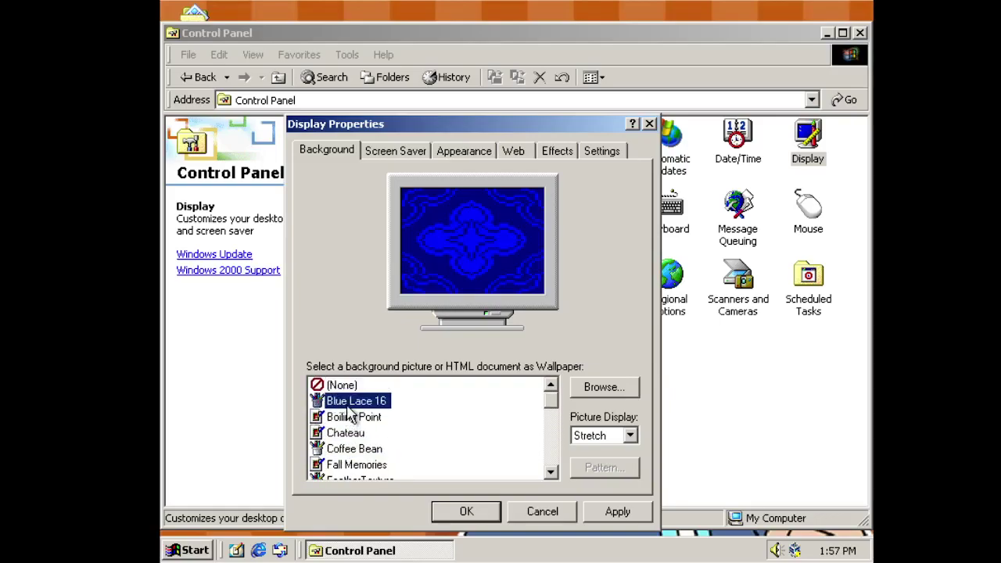
left_click(540, 512)
left_click(860, 33)
- Open the desktop's display properties and look through the available screen savers without choosing one
right_click(396, 144)
left_click(415, 296)
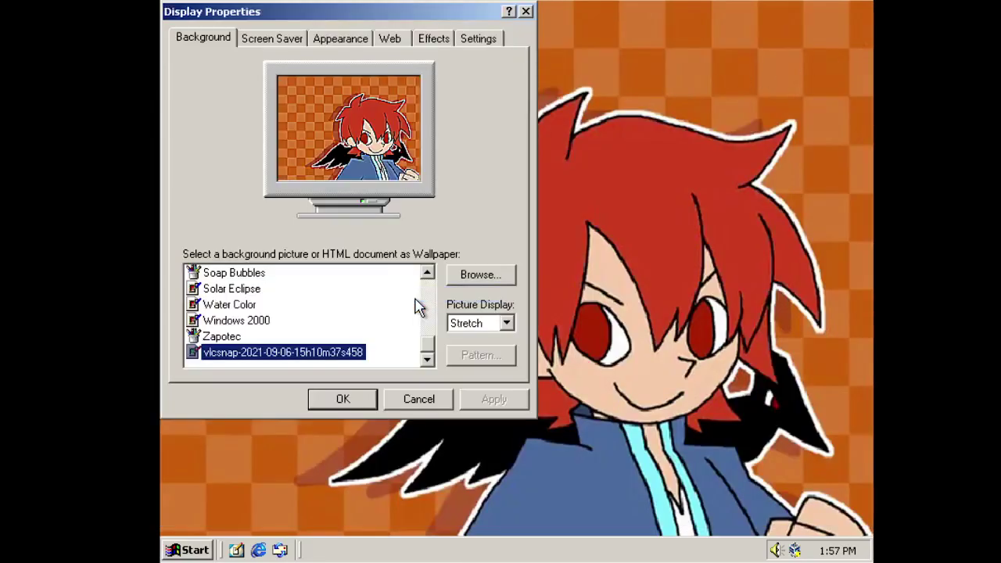
left_click(284, 40)
left_click(309, 250)
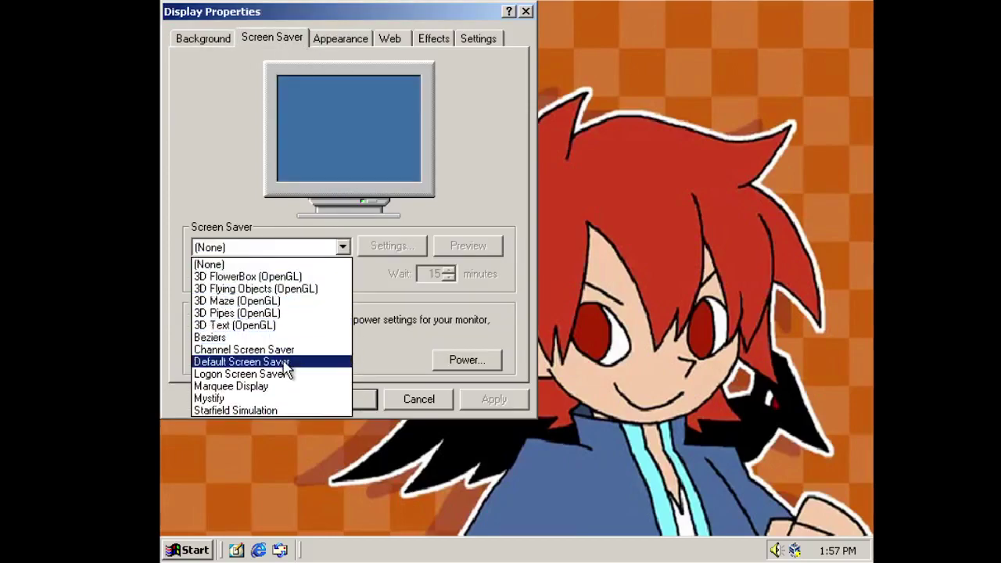
left_click(413, 354)
- Preview the Windows Standard (extra large) and High Contrast White (extra large) appearance schemes, and cancel the display changes
left_click(357, 39)
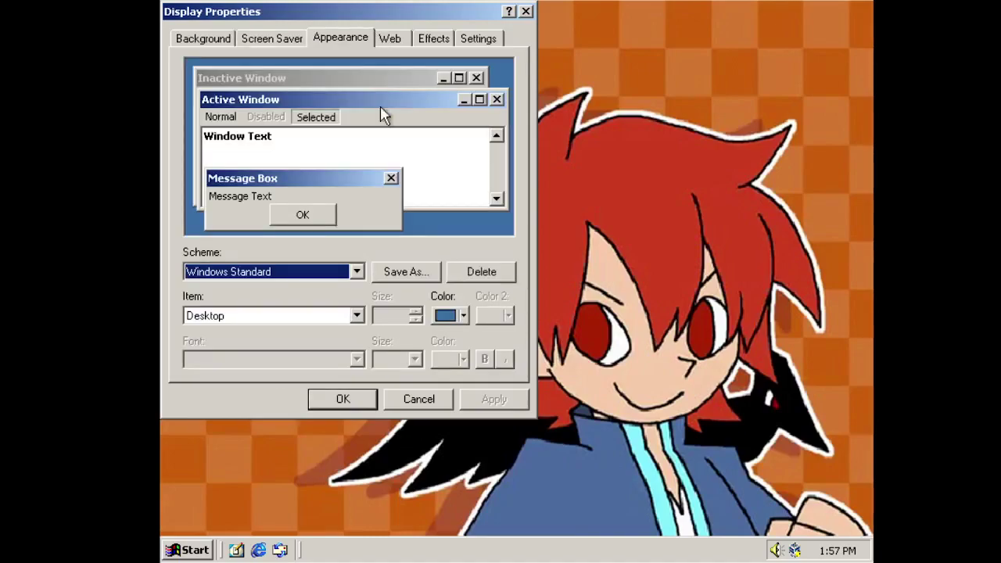
scroll(331, 274, "down", 1)
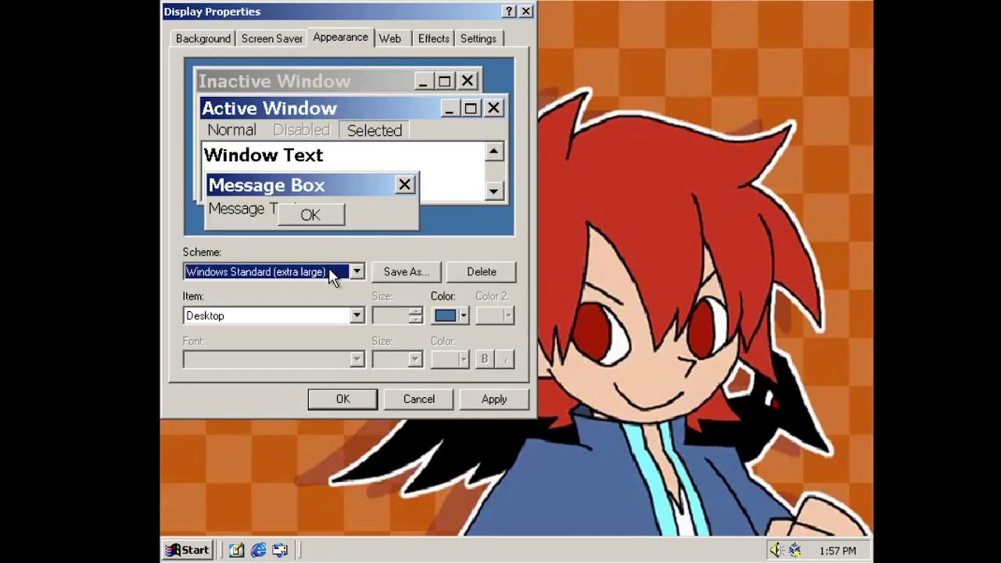
left_click(356, 271)
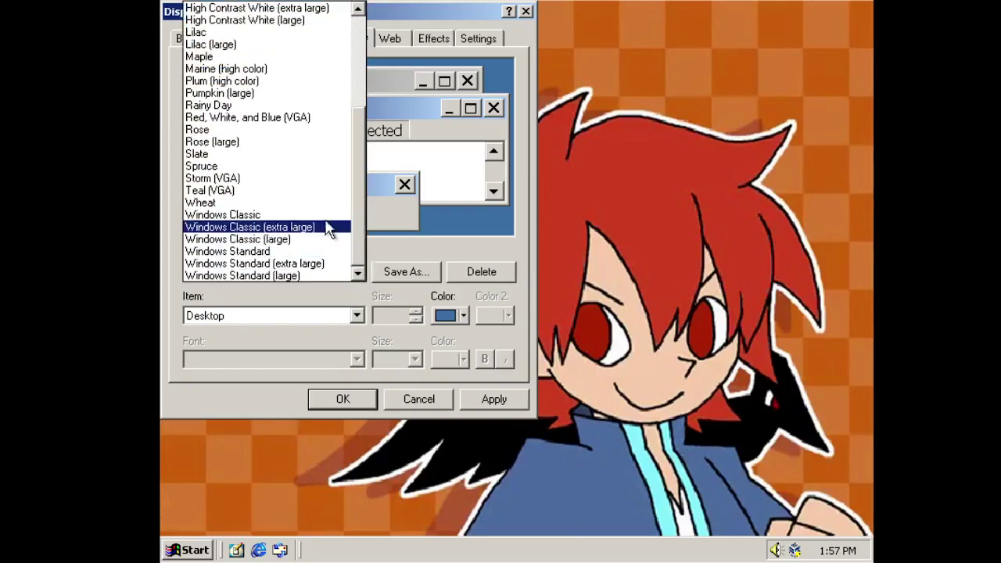
left_click(315, 9)
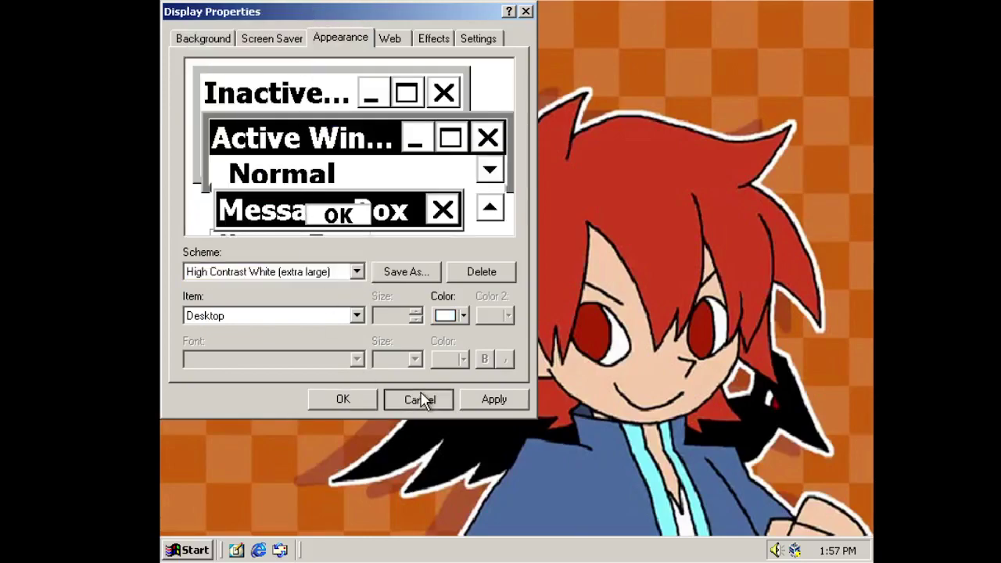
left_click(420, 399)
- Open the Tools collection of the installed Windows 2000 Resource Kit
left_click(190, 550)
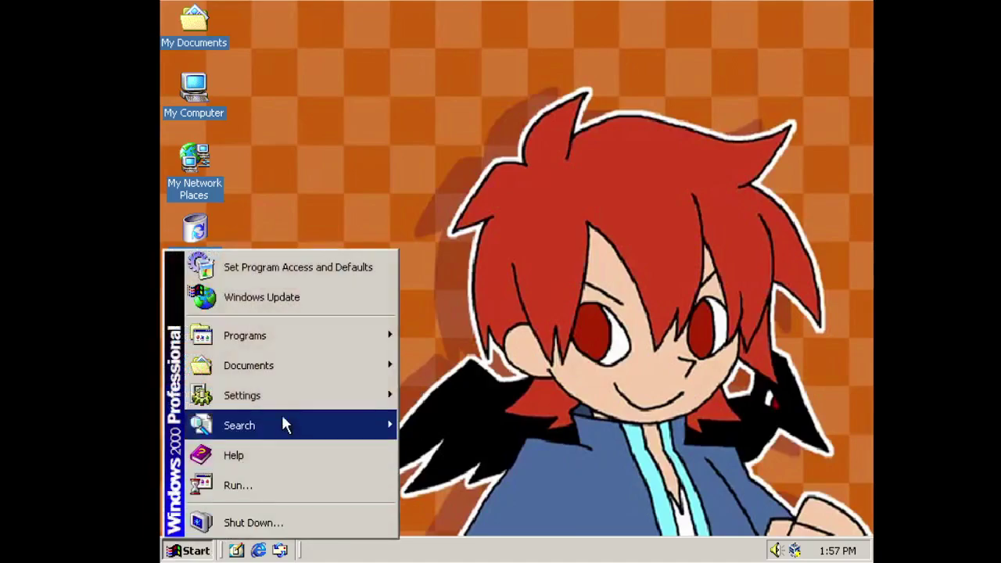
mouse_move(306, 342)
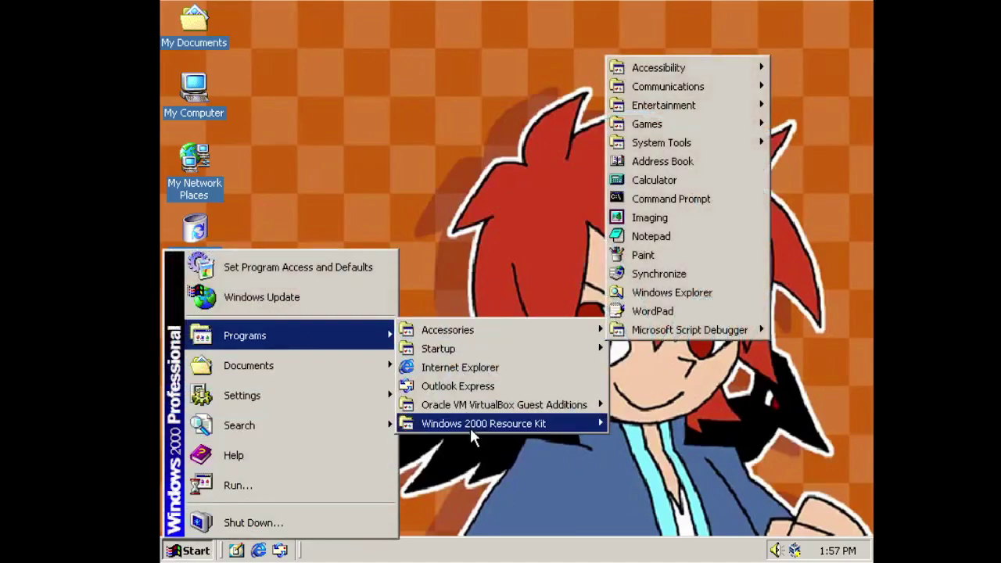
mouse_move(470, 424)
mouse_move(641, 430)
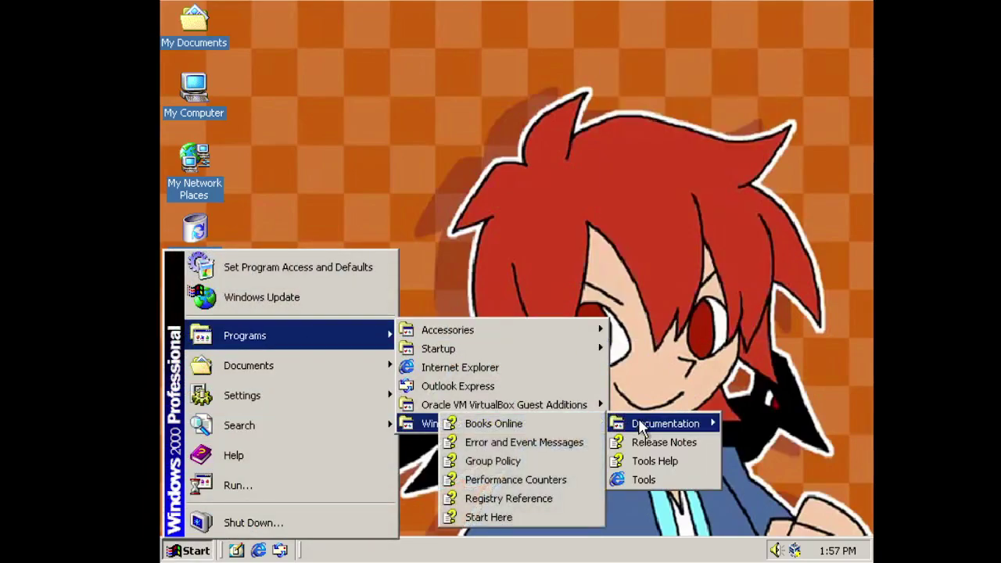
left_click(642, 477)
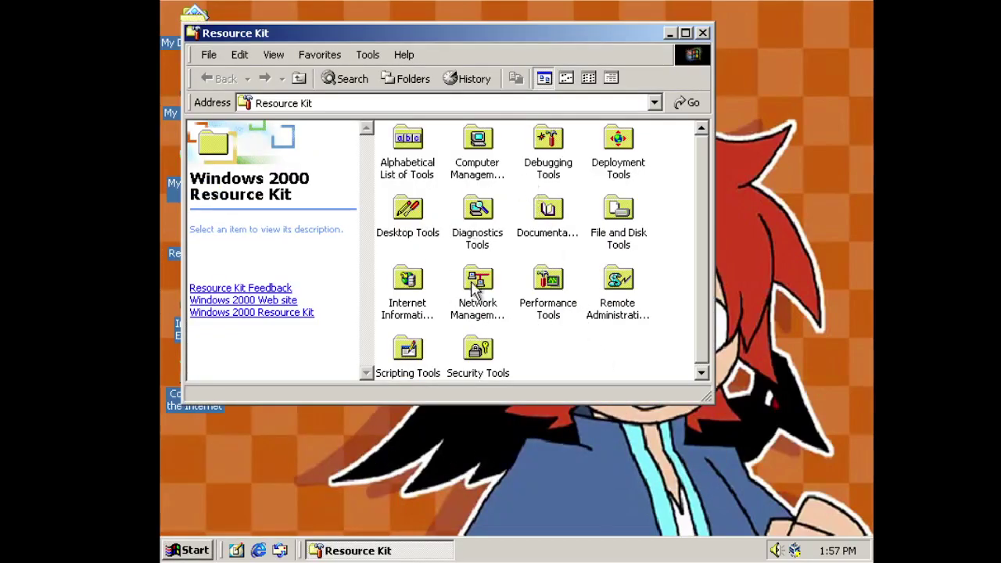
- Move the Resource Kit window slightly up, make it narrower, and look through its tool category folders
left_click_drag(512, 36, 502, 25)
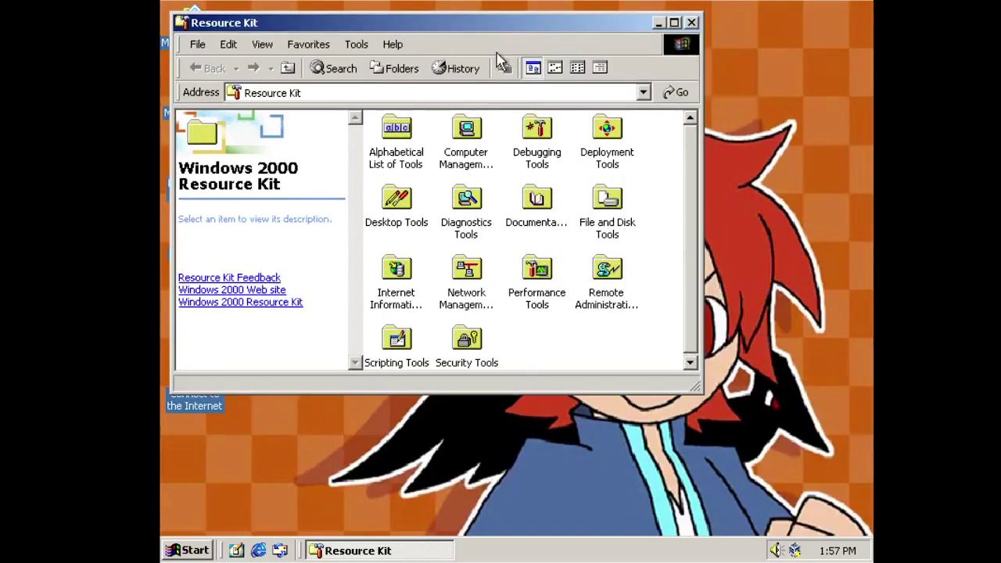
left_click_drag(703, 201, 595, 259)
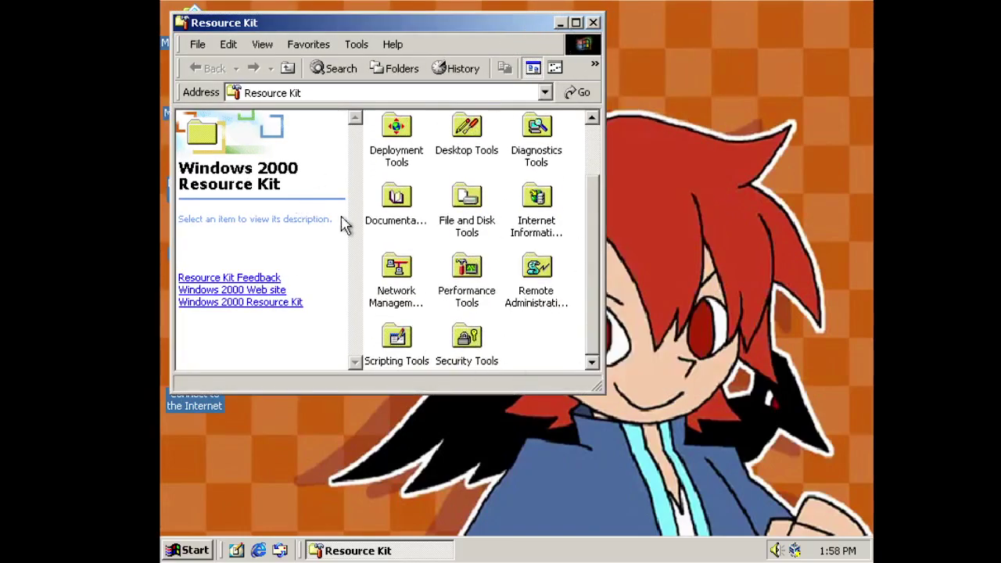
left_click_drag(593, 232, 592, 183)
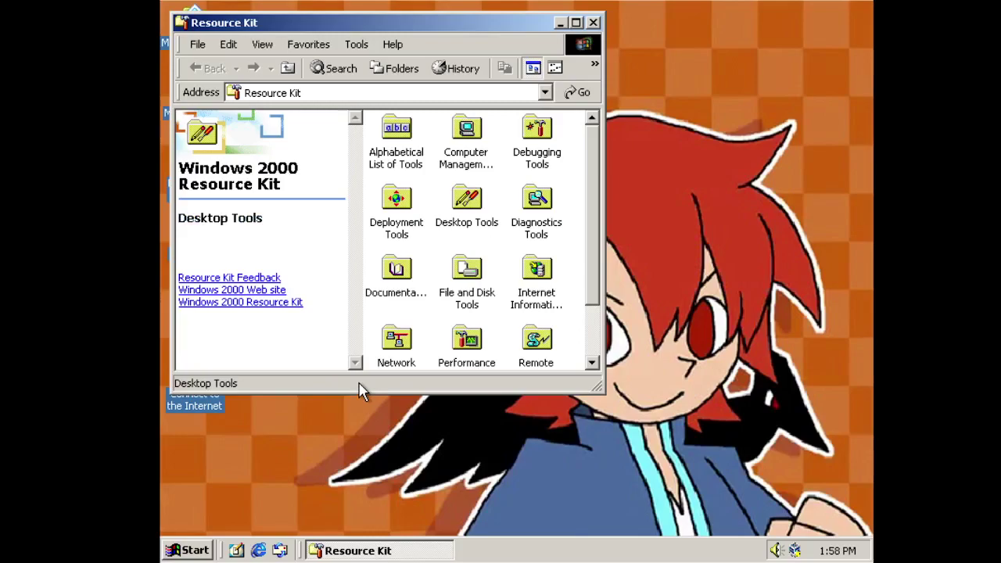
left_click_drag(594, 283, 588, 336)
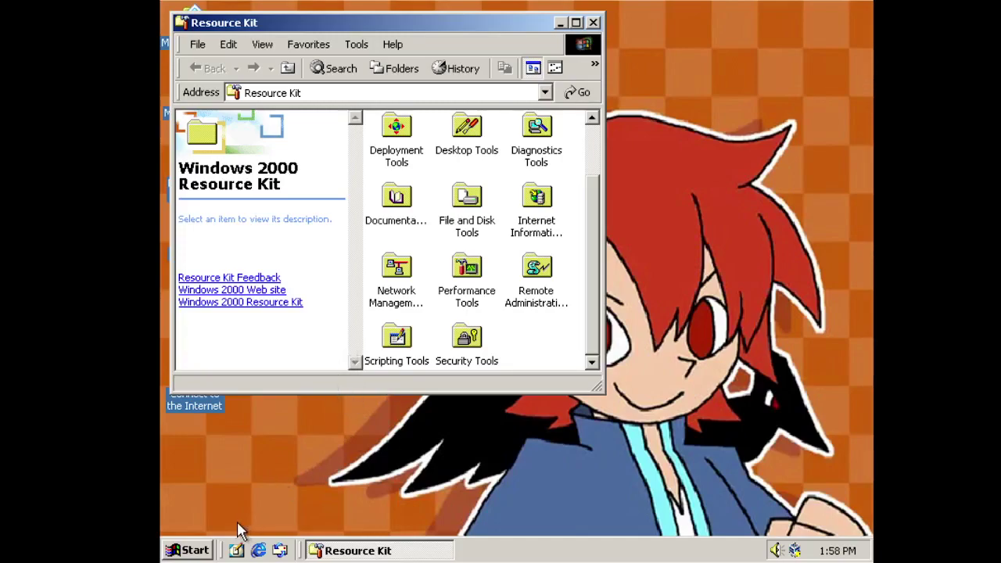
- Open the Alphabetical List of Tools folder in the Resource Kit collection
left_click(192, 550)
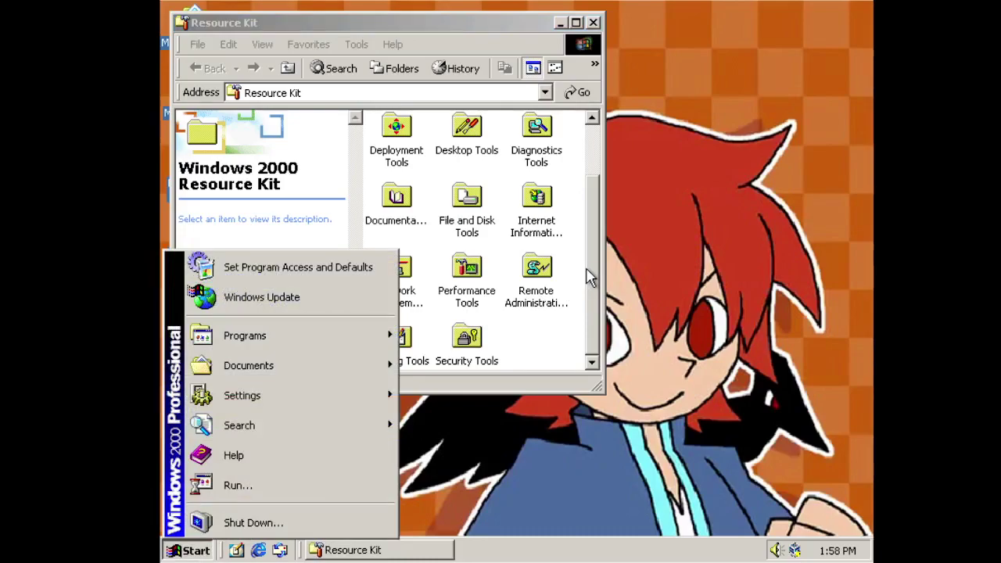
left_click(591, 278)
left_click_drag(591, 278, 594, 213)
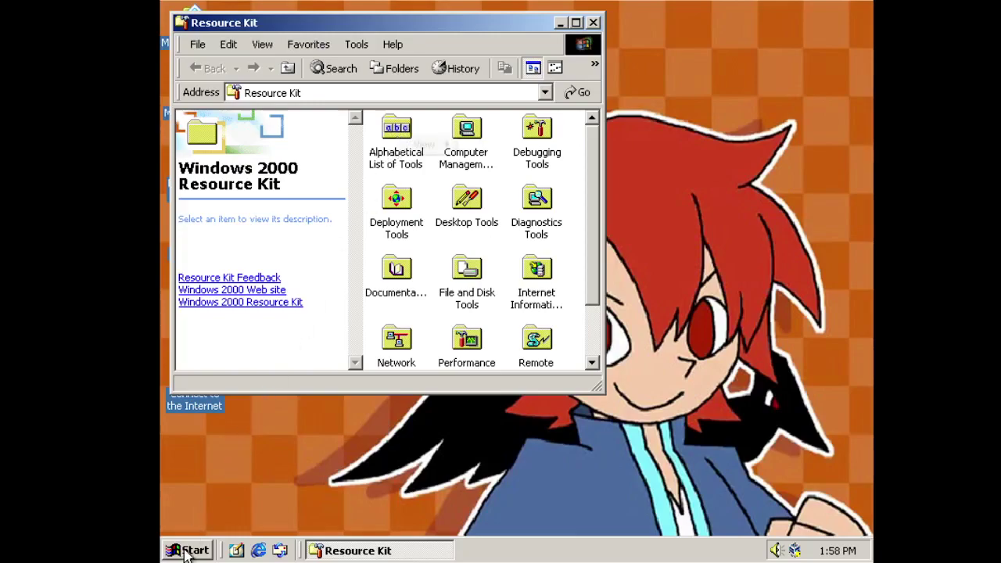
key("super")
left_click(402, 152)
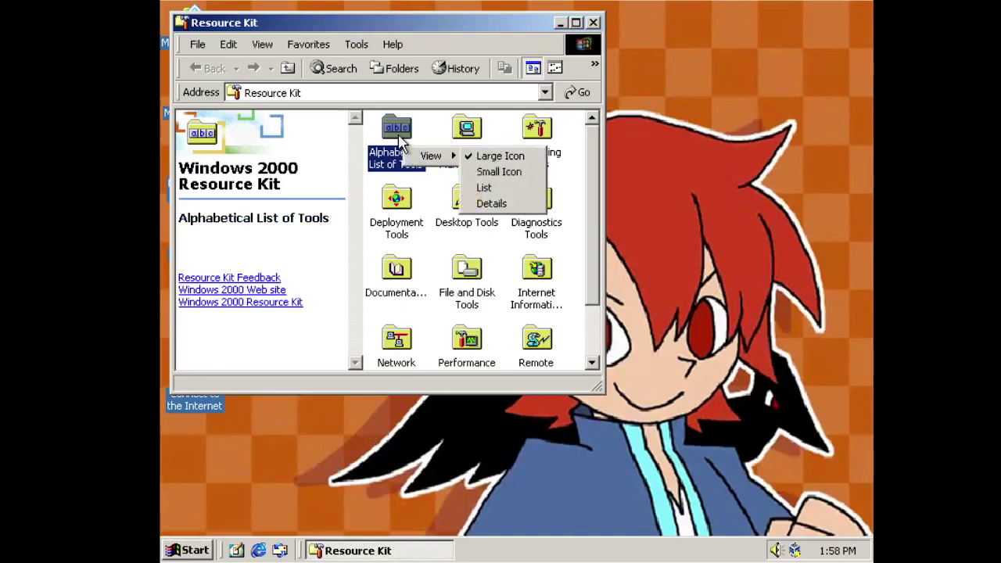
left_click(400, 141)
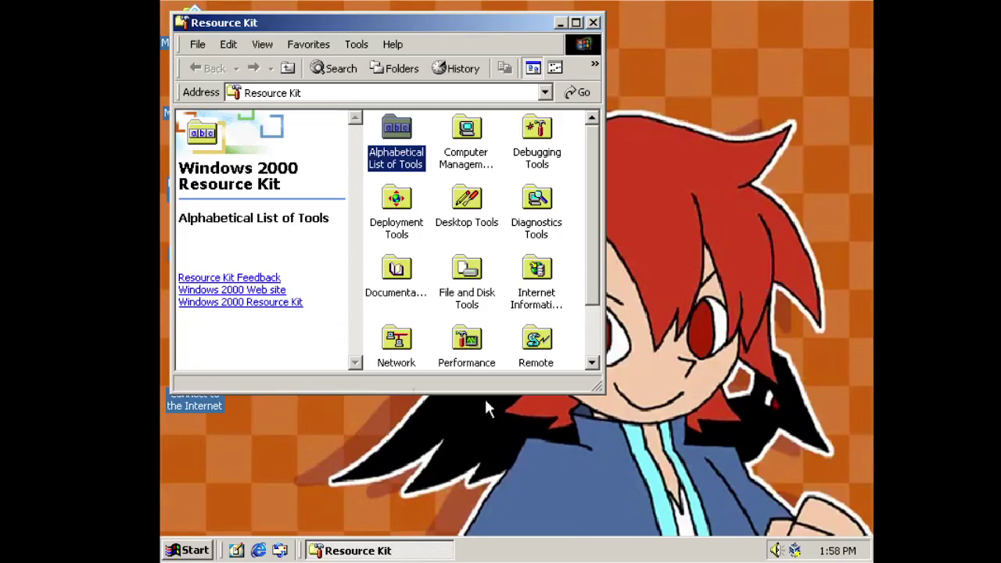
left_click(561, 24)
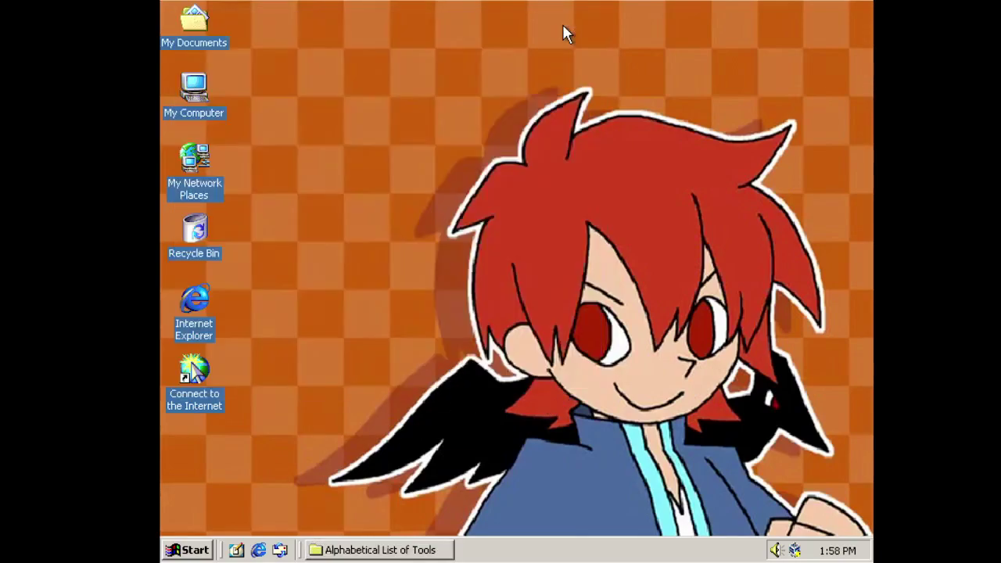
left_click(196, 551)
left_click(375, 553)
left_click(376, 551)
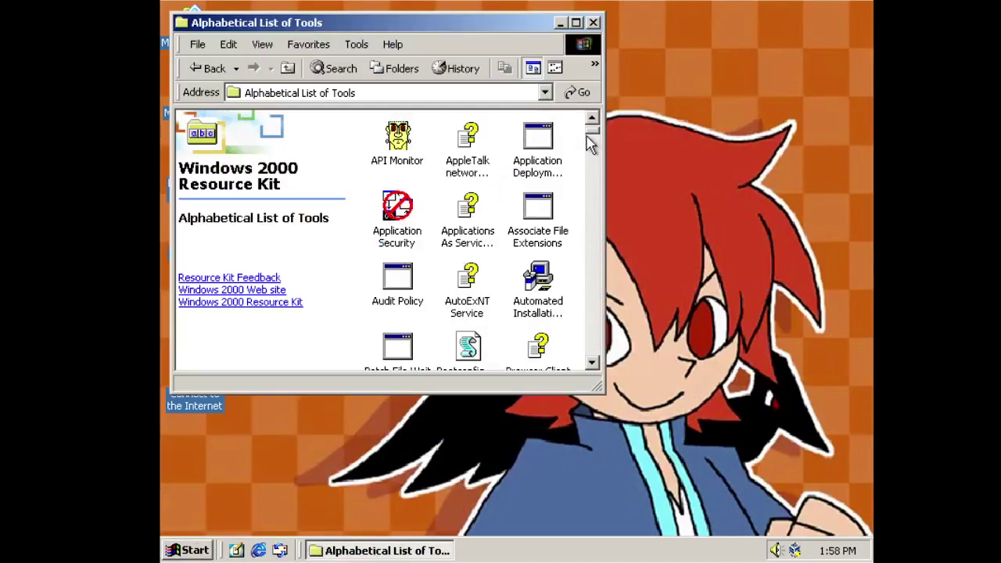
- Maximize the alphabetical tool list, look through its entries, and view the Automated Installation Tool's description
left_click_drag(592, 131, 595, 157)
left_click(576, 22)
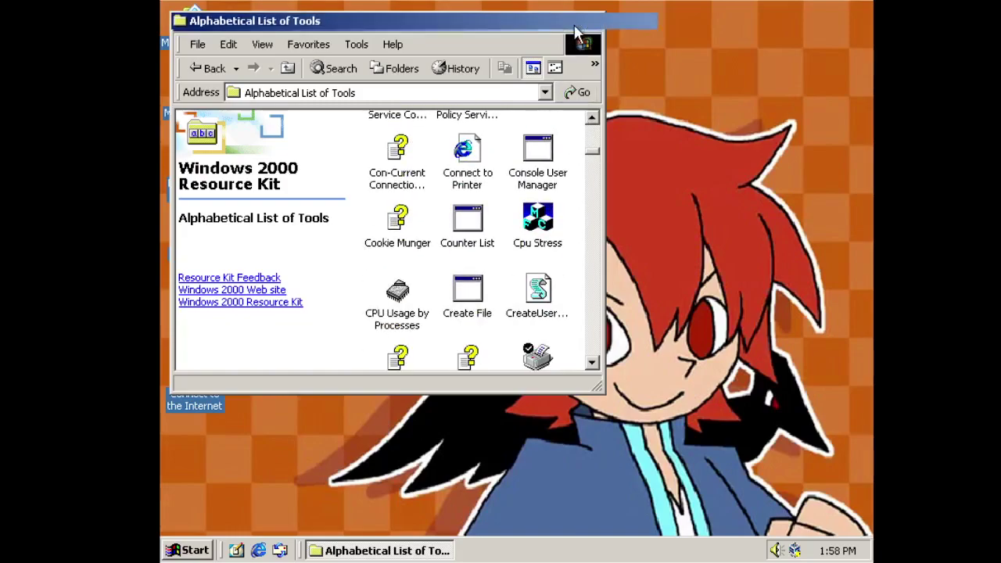
left_click_drag(865, 235, 863, 83)
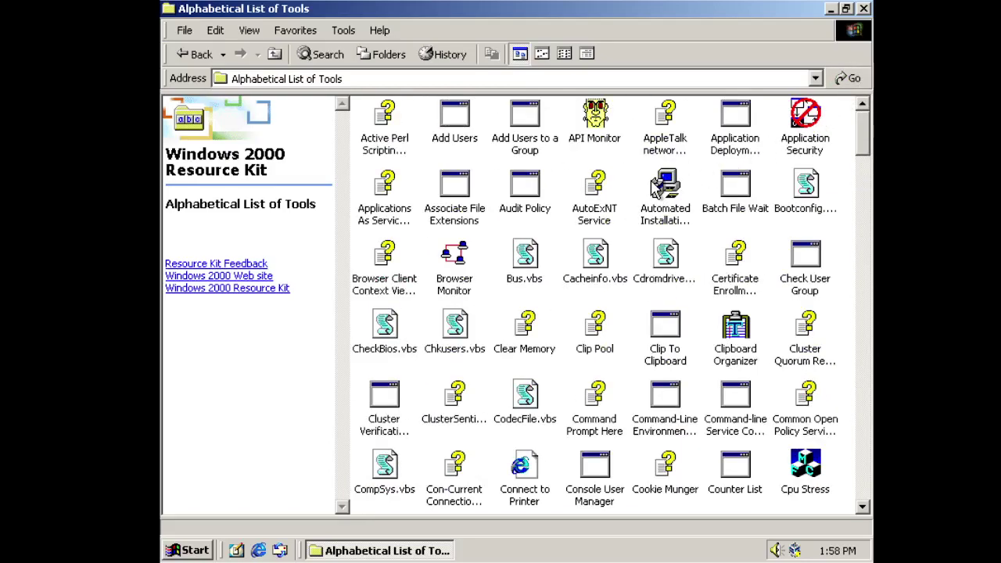
mouse_move(661, 200)
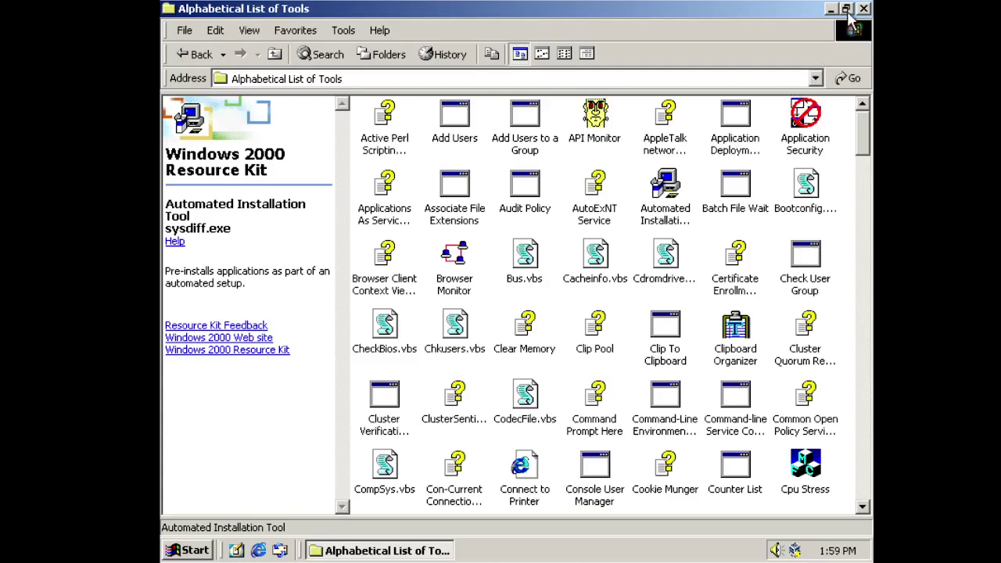
left_click(190, 550)
left_click(190, 550)
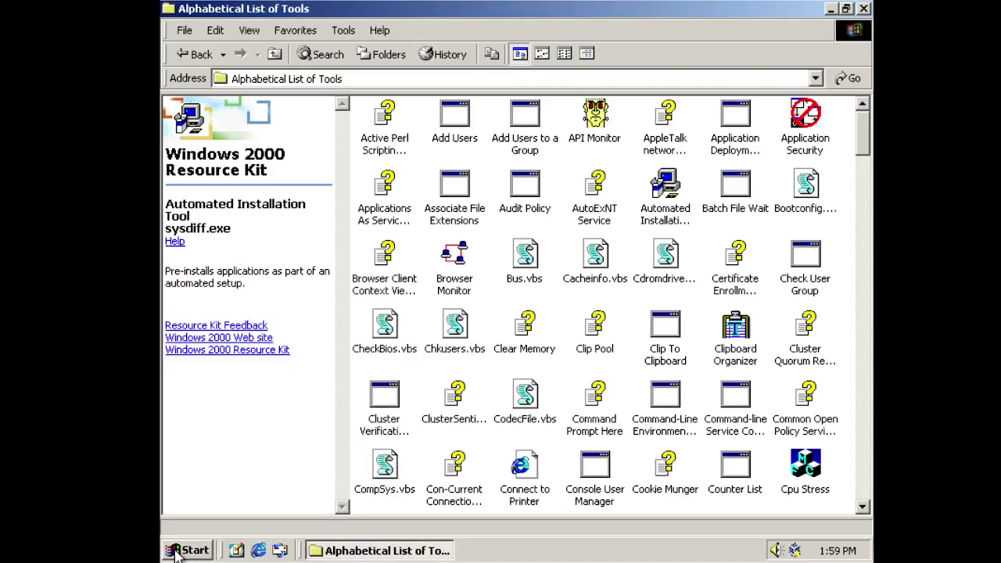
left_click(176, 553)
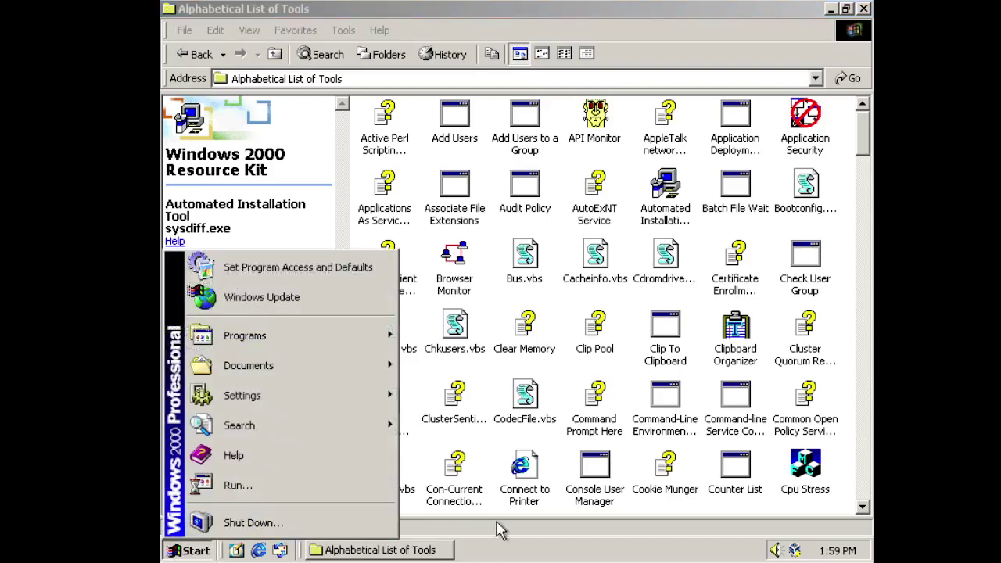
left_click(534, 557)
- Restore the tool list window to its smaller size, then open the Automated Installation Tool's Sysdiff help and close it
left_click(846, 8)
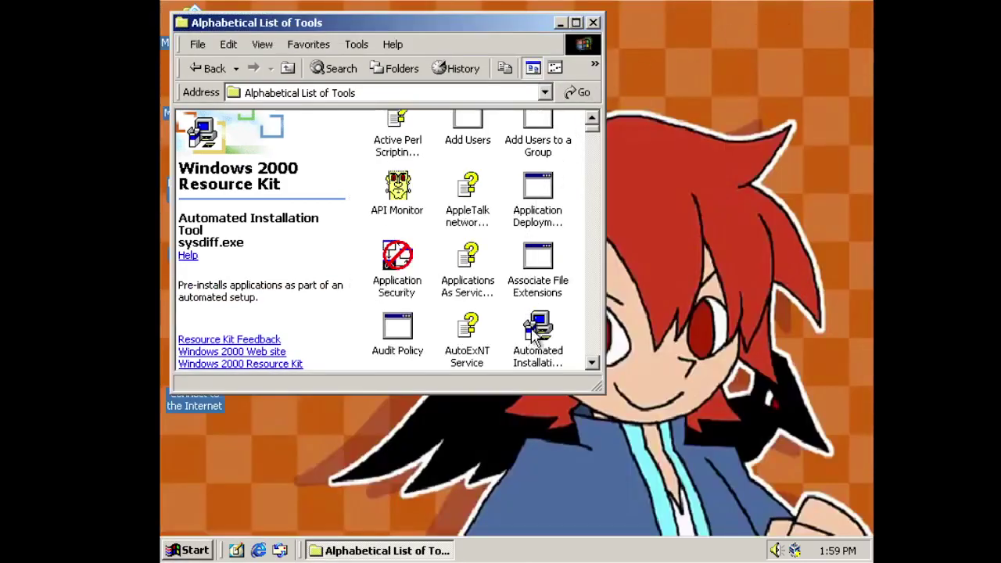
right_click(534, 332)
left_click(554, 371)
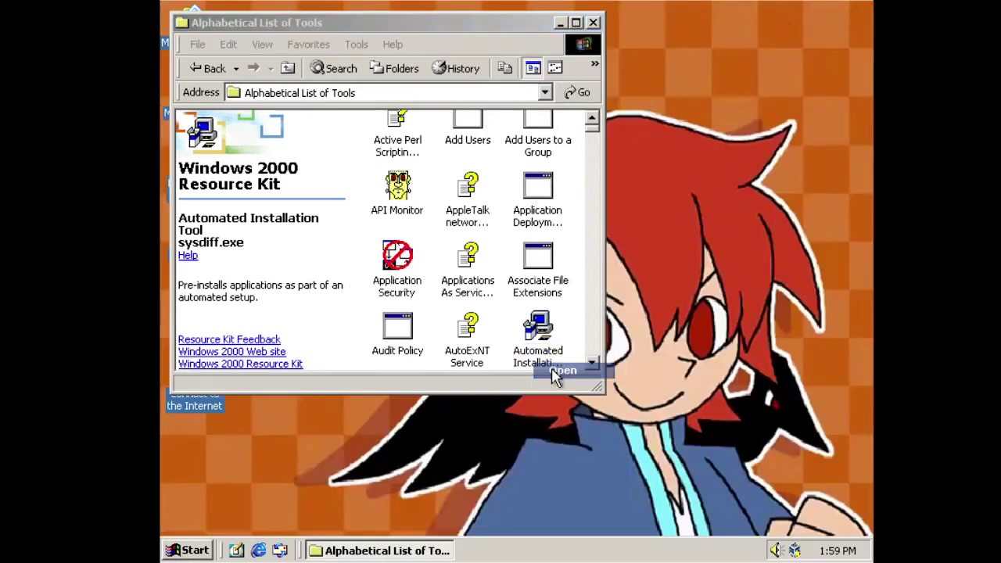
left_click(747, 16)
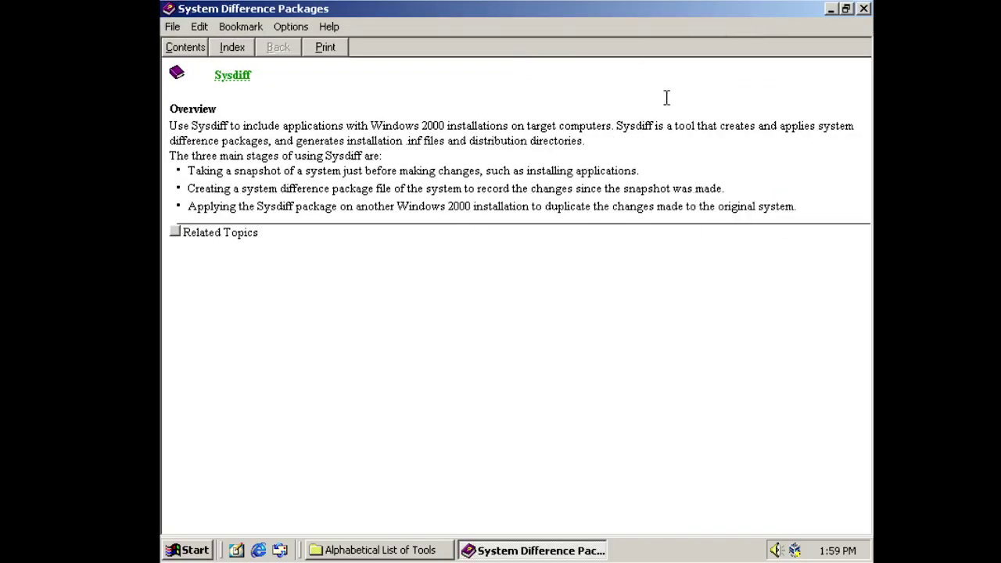
left_click(864, 9)
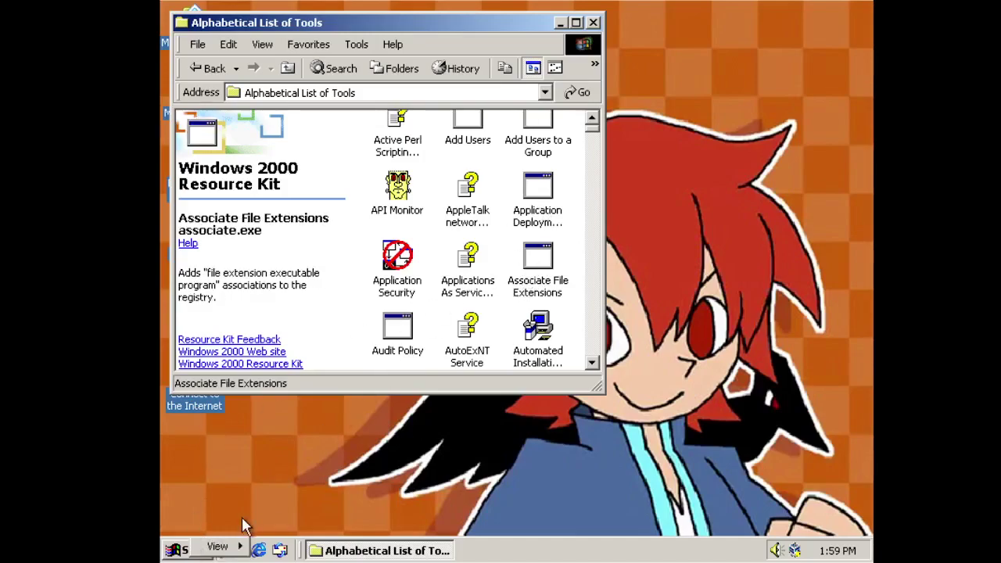
- Run the Application Deployment Diagnosis tool, read through its ADDIAG usage instructions, and close the command window
left_click(219, 547)
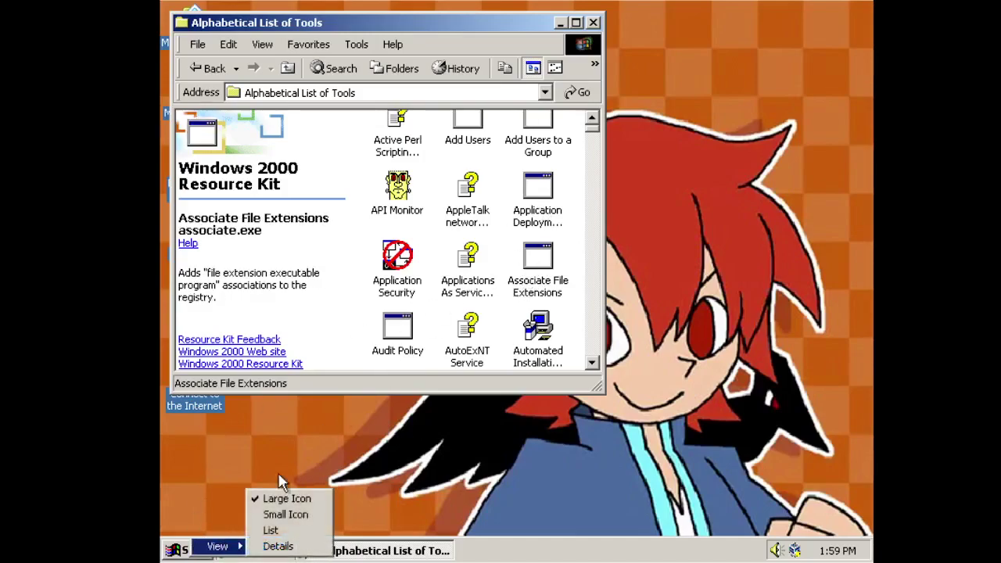
left_click(554, 205)
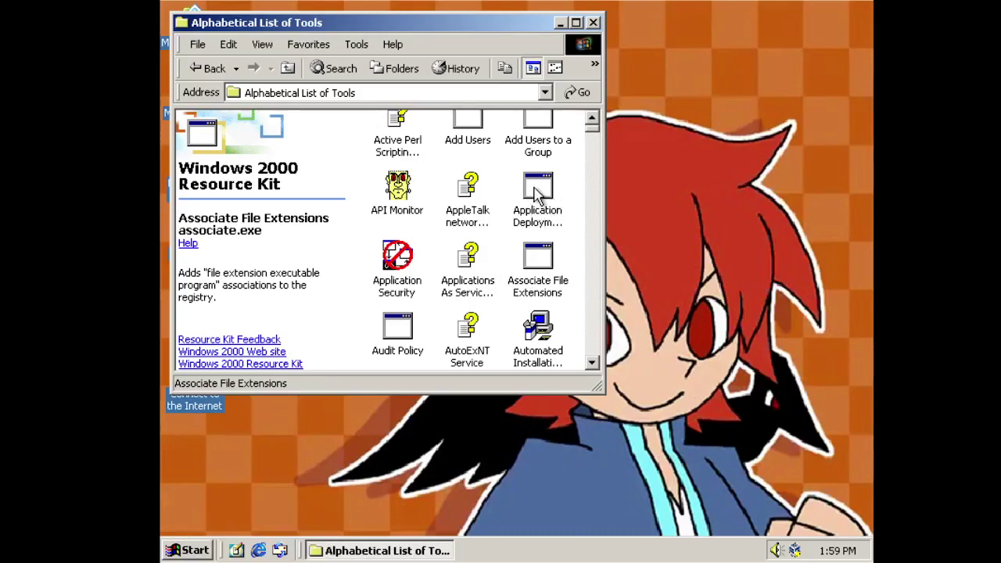
right_click(536, 194)
left_click(558, 225)
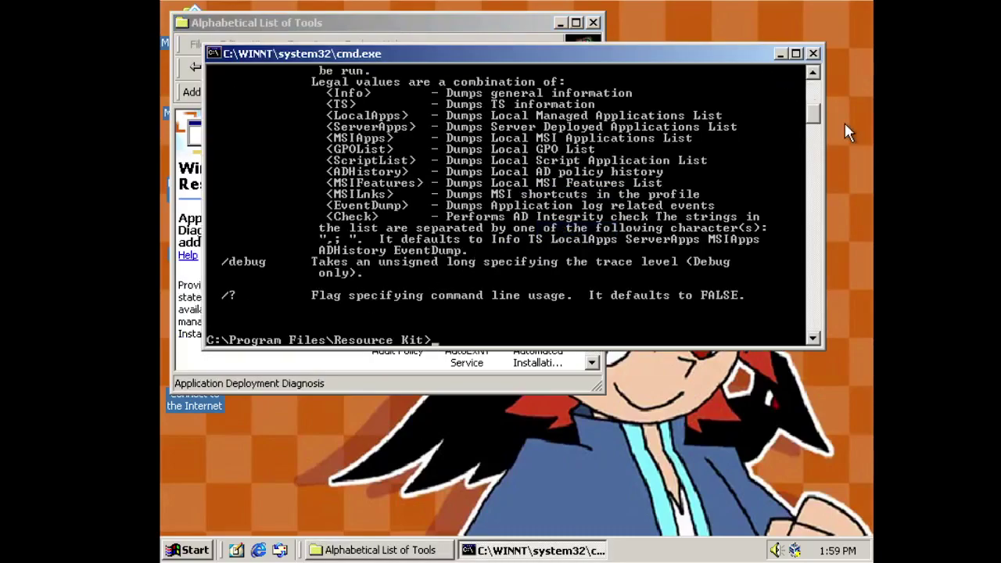
left_click_drag(814, 116, 813, 86)
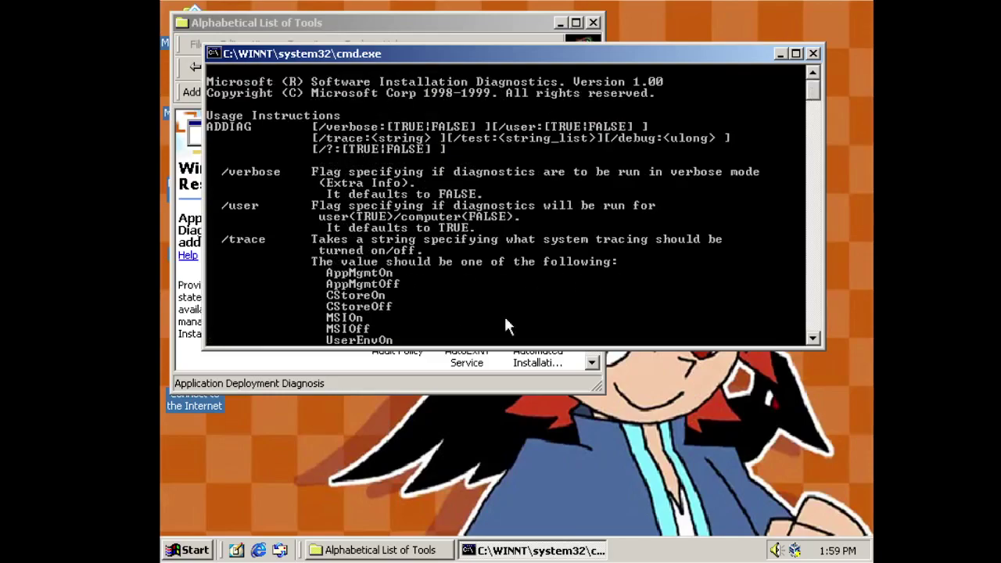
scroll(440, 279, "down", 11)
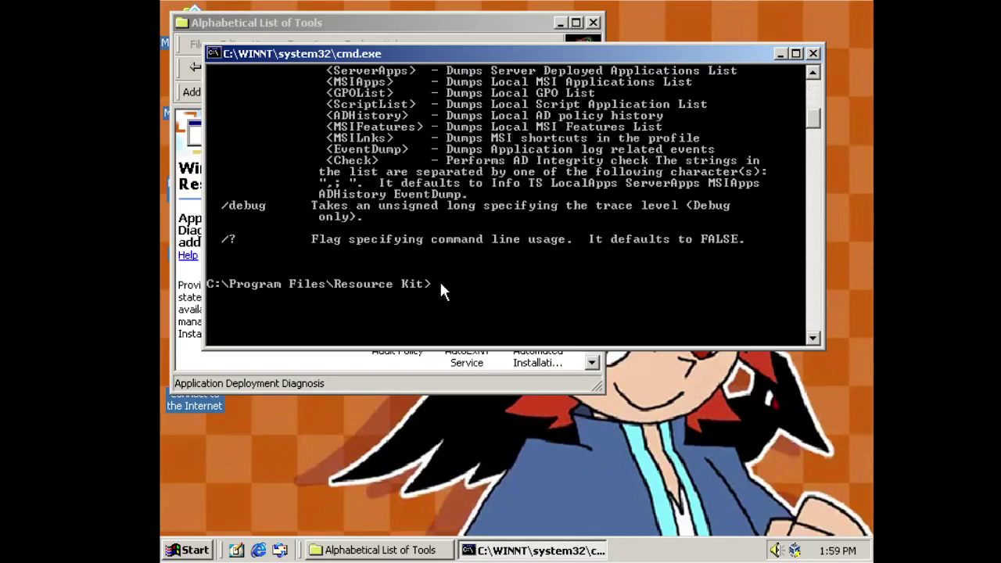
scroll(441, 284, "down", 1)
left_click(814, 54)
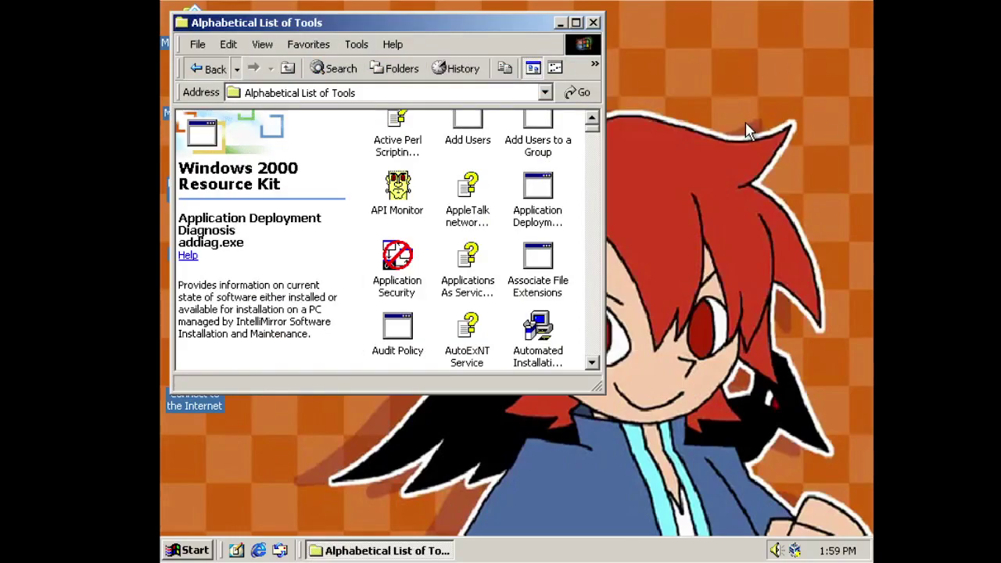
- Return to the main Resource Kit folder and make its window narrower, with two columns of icons
key("BackSpace")
left_click_drag(602, 140, 547, 149)
mouse_move(541, 201)
left_mouse_down()
mouse_move(521, 290)
mouse_move(532, 186)
left_mouse_up()
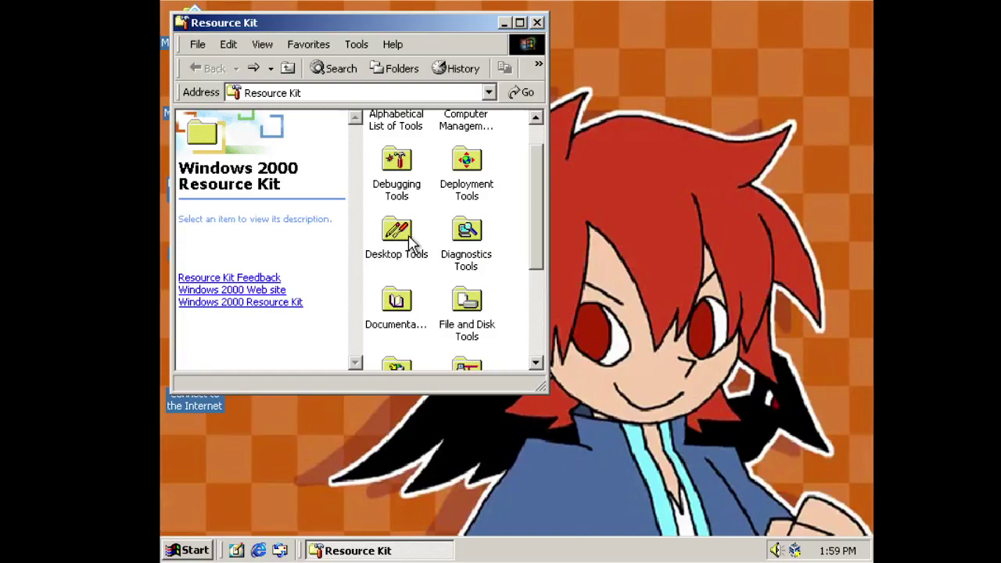
- Open the Desktop Tools folder of the Resource Kit
mouse_move(410, 244)
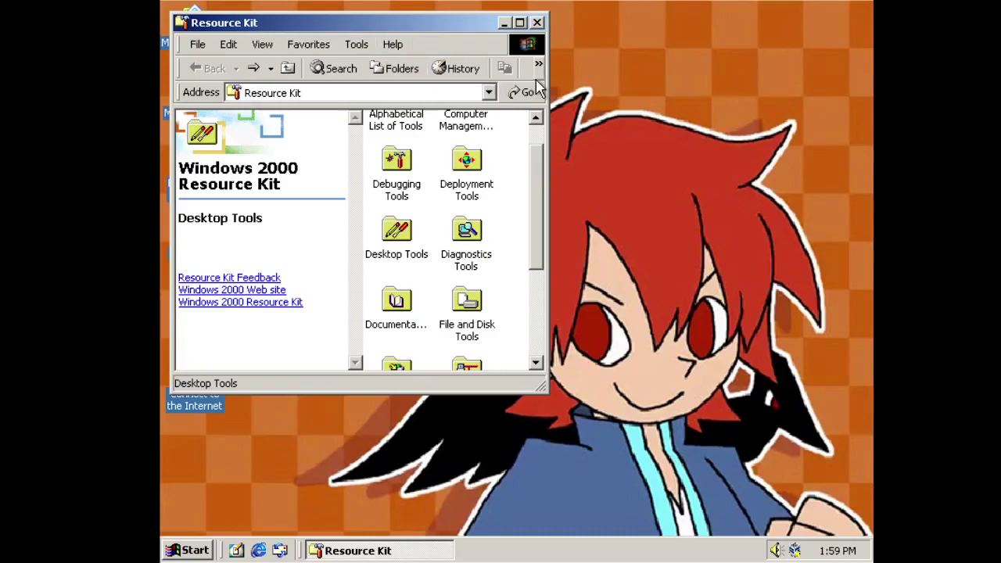
right_click(585, 242)
left_click(435, 28)
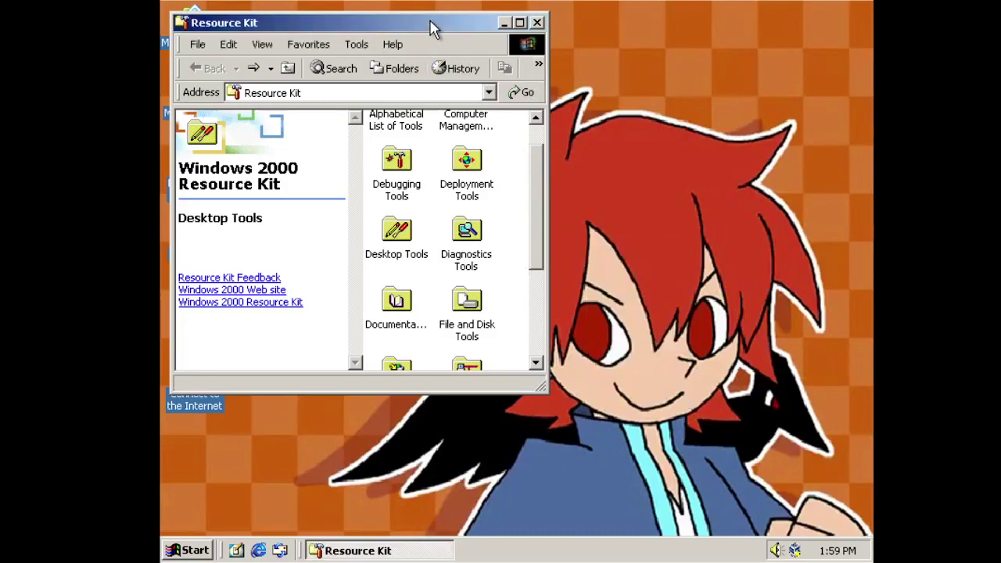
scroll(536, 173, "down", 2)
scroll(537, 172, "up", 1)
left_click(399, 233)
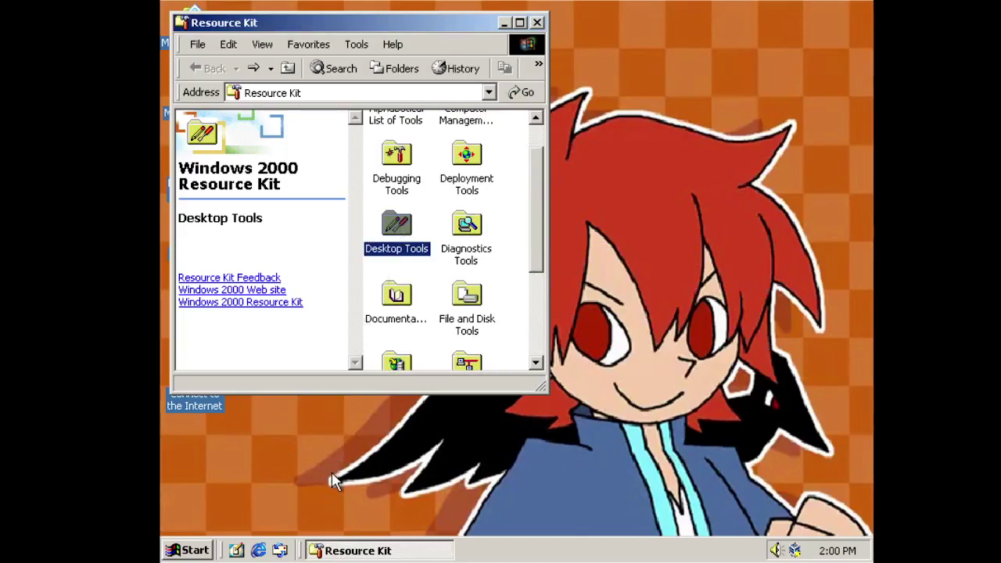
key("Return")
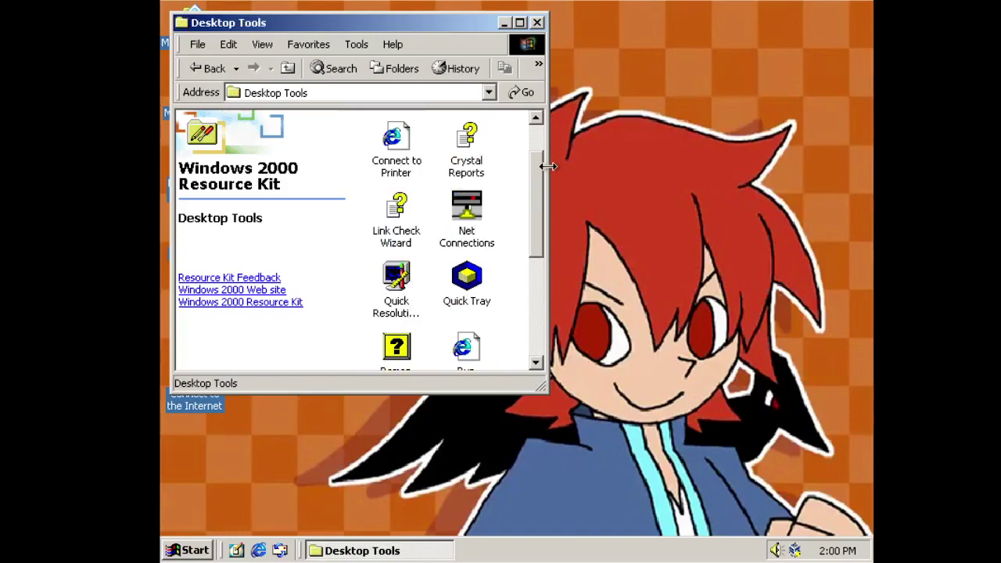
- Widen the Desktop Tools window so its icons fit in three columns
right_click(586, 171)
left_click(552, 175)
left_click_drag(547, 177, 599, 131)
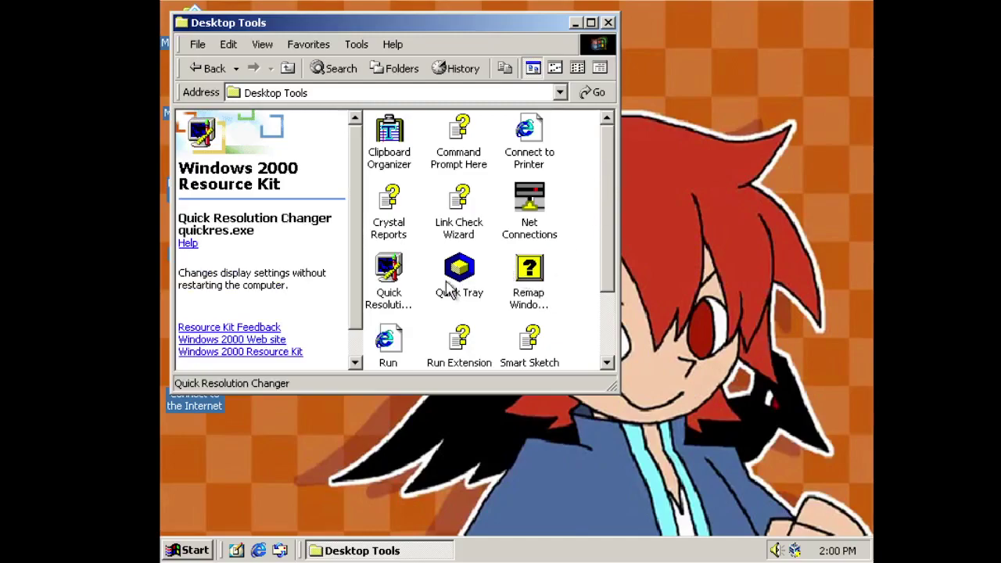
- Launch the Quick Resolution Changer from the desktop tools and dismiss its QuickRes notice
right_click(530, 491)
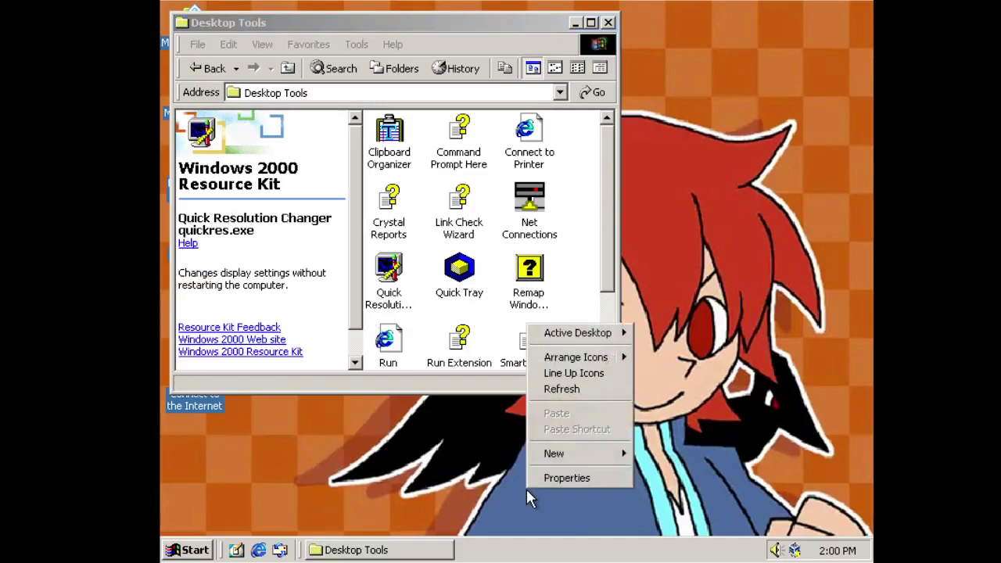
right_click(396, 268)
right_click(397, 268)
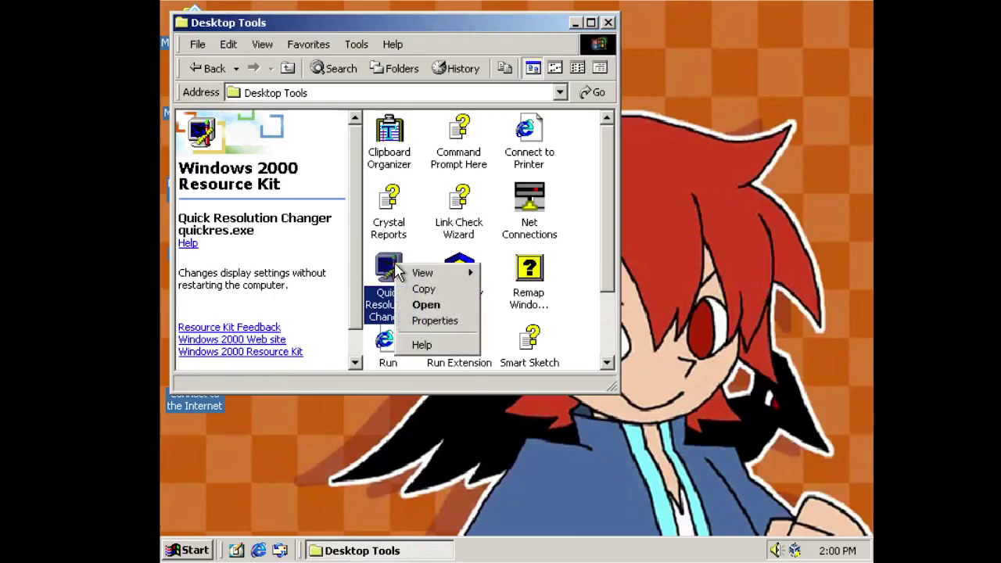
left_click(426, 305)
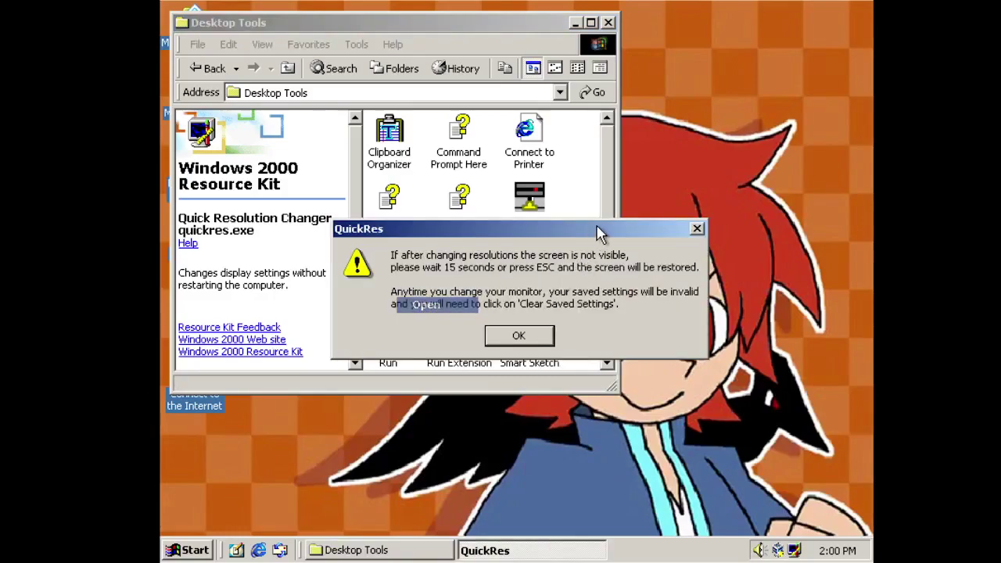
left_click_drag(592, 232, 442, 104)
left_click(473, 216)
- Test the Windows Exit Screen Saver from the desktop tools and minimize the Desktop Tools window
left_click_drag(613, 188, 614, 270)
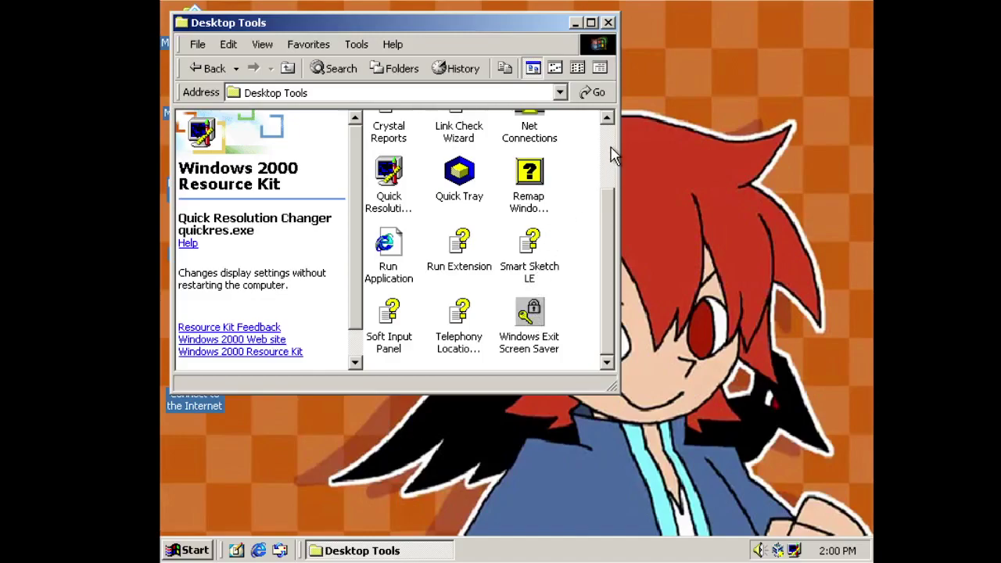
left_click(364, 6)
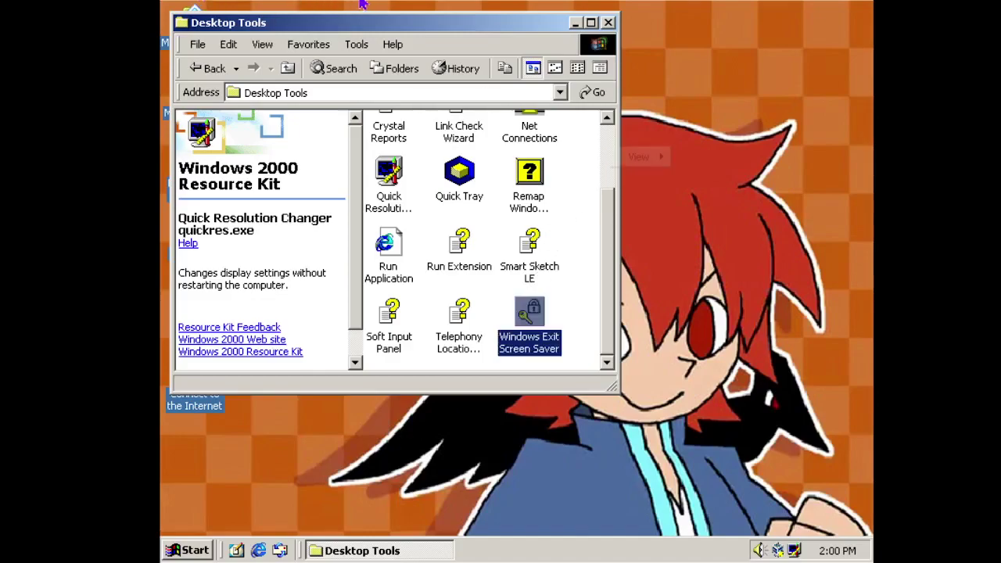
right_click(544, 312)
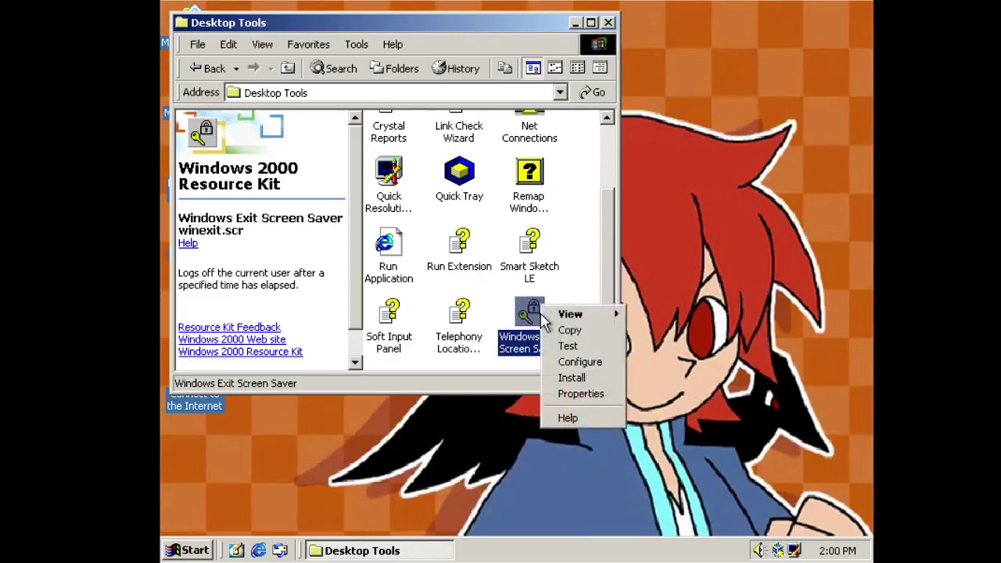
left_click(567, 347)
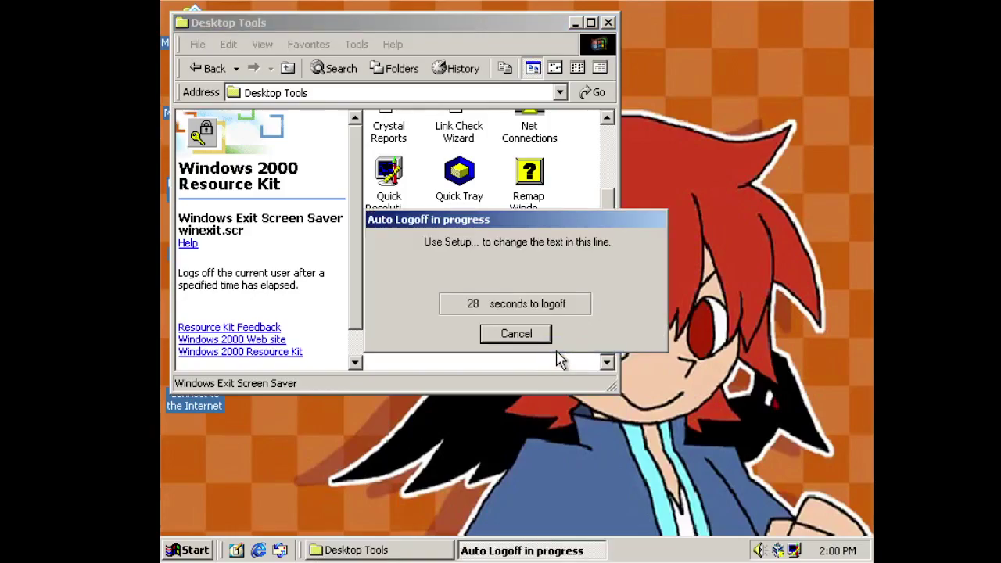
left_click(575, 24)
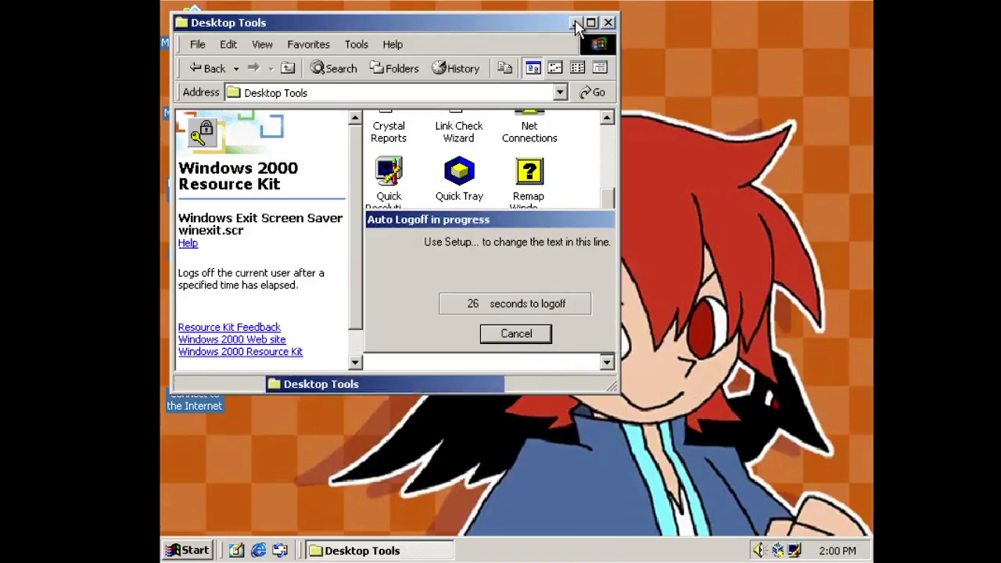
- Test the Windows Exit Screen Saver again and let its countdown run until the current user is logged off
left_click(407, 550)
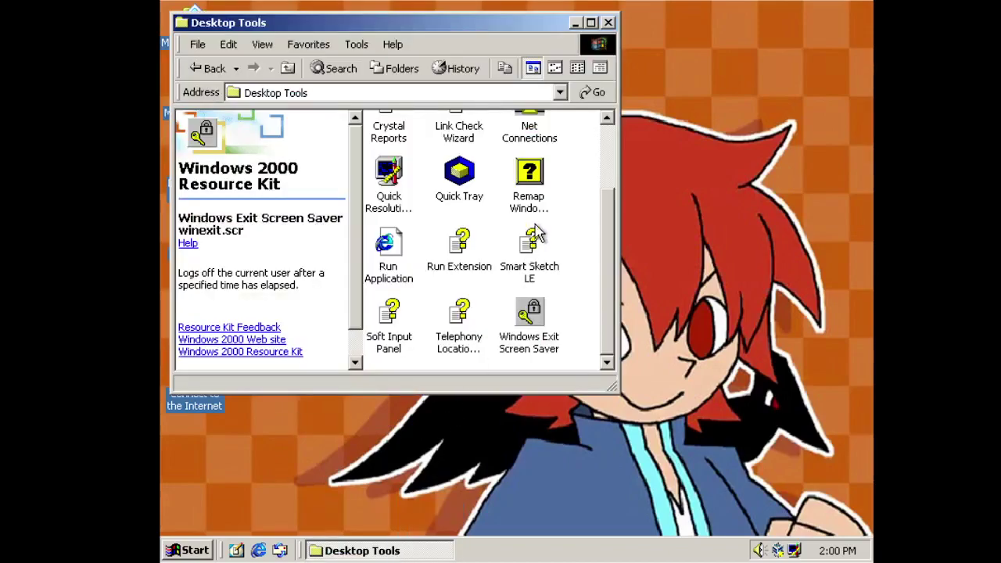
right_click(543, 308)
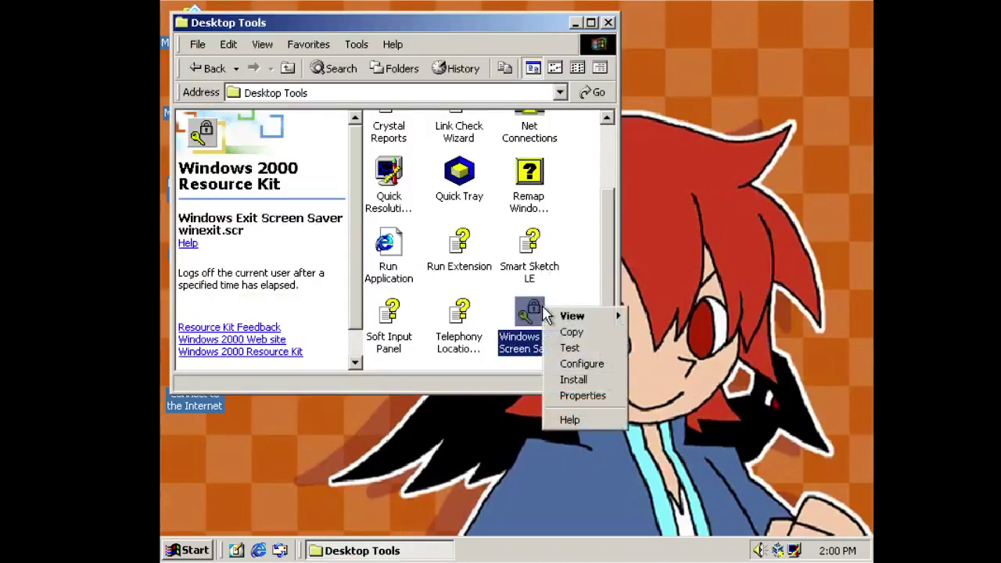
left_click(565, 349)
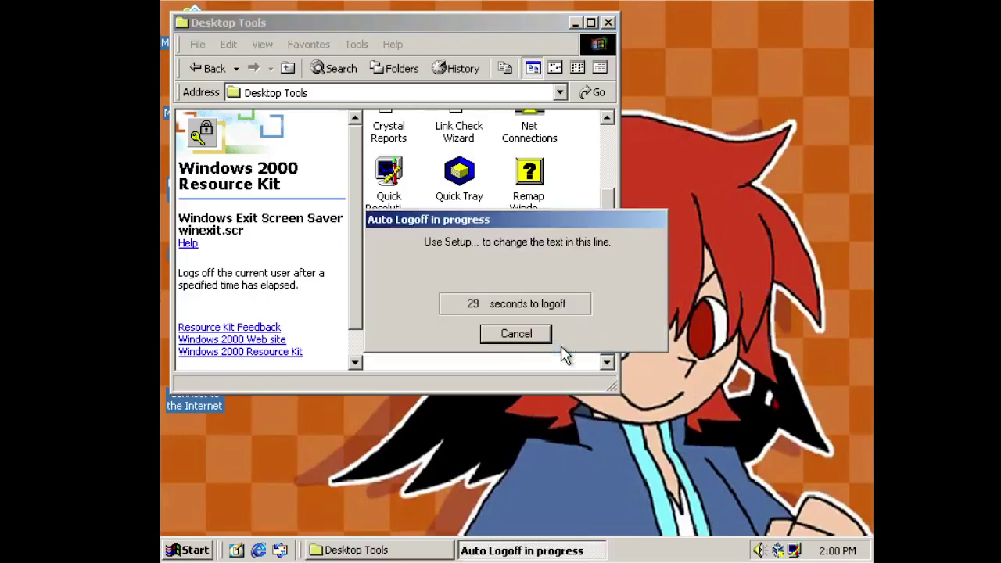
left_click_drag(495, 237, 338, 145)
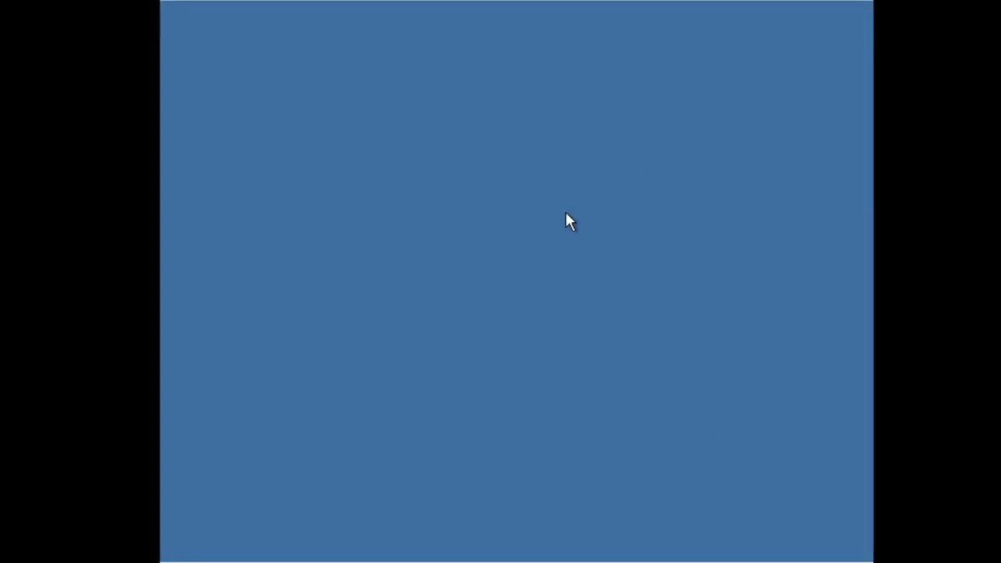
- Log back on to Windows with the account password and dismiss the Getting Started screen
type("******")
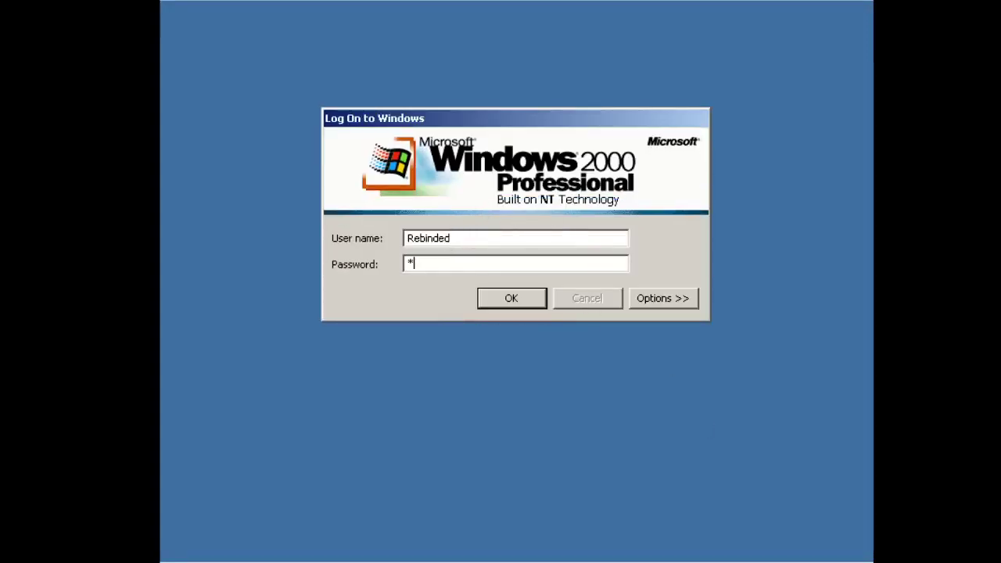
type("******")
key("Return")
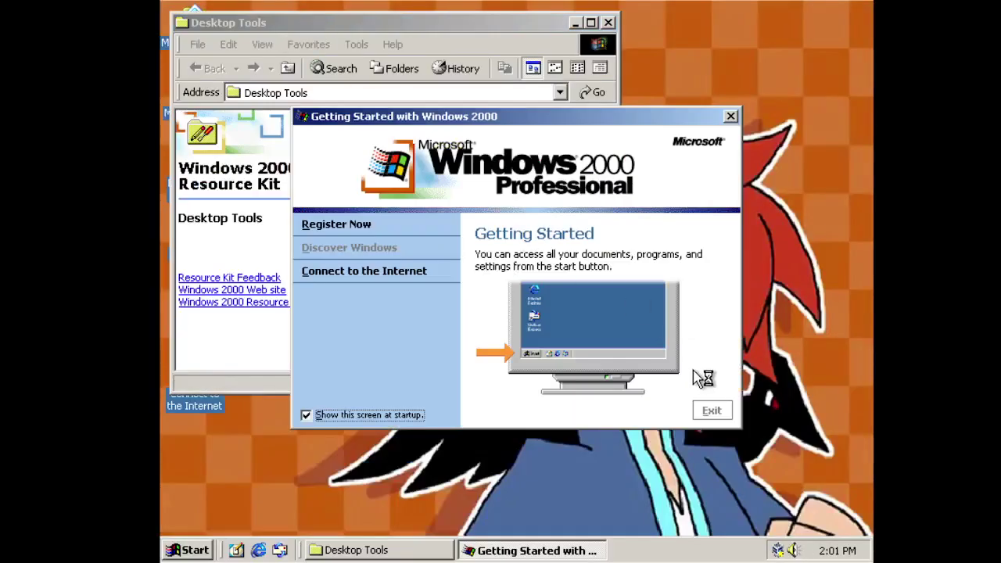
left_click(710, 415)
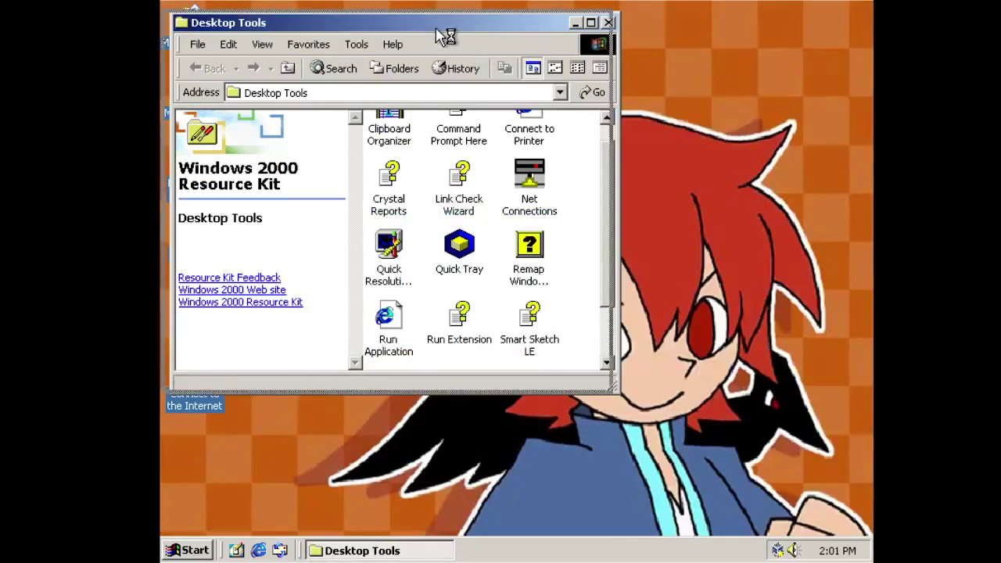
- Open the Remap Windows Keyboard Layout tool from the desktop tools, look over its base and remapped keyboards, and close it
left_click_drag(439, 31, 429, 25)
left_click_drag(600, 157, 587, 223)
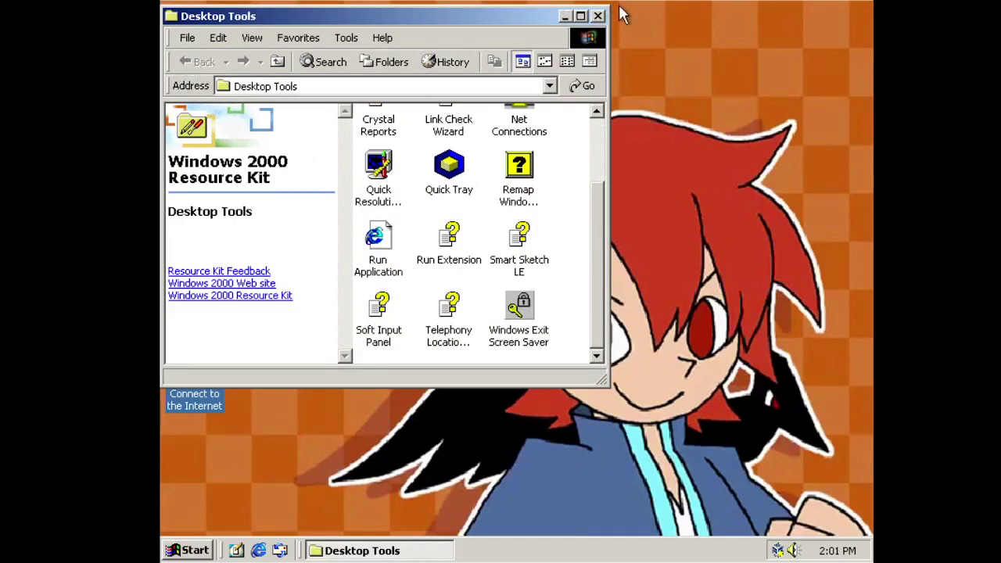
left_click_drag(599, 224, 604, 139)
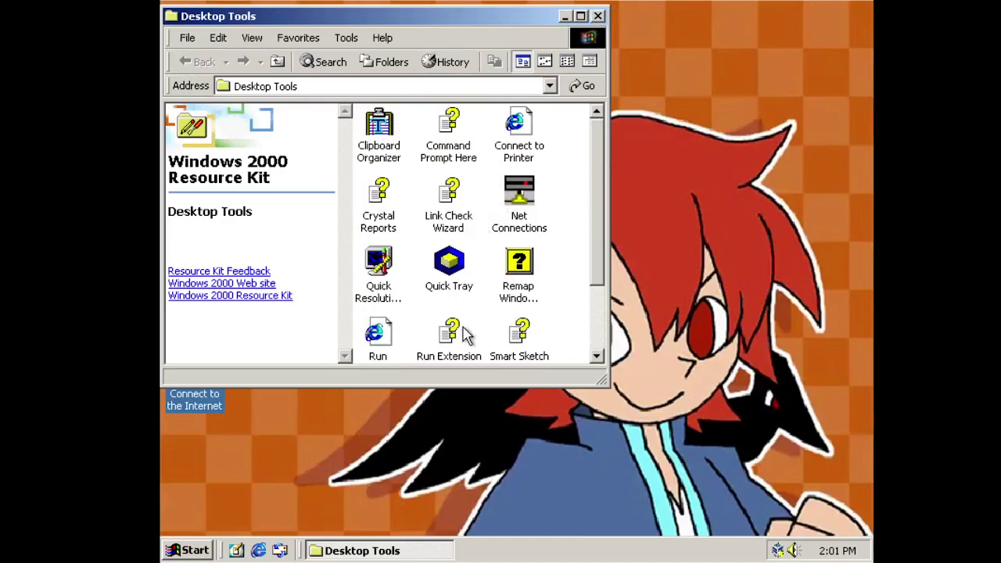
double_click(521, 265)
right_click(518, 288)
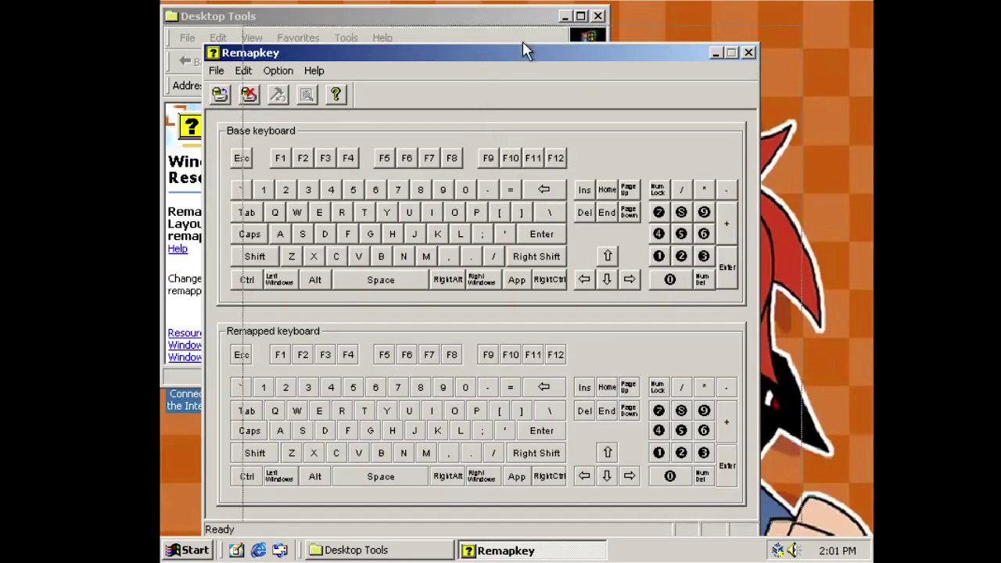
left_click_drag(522, 45, 563, 6)
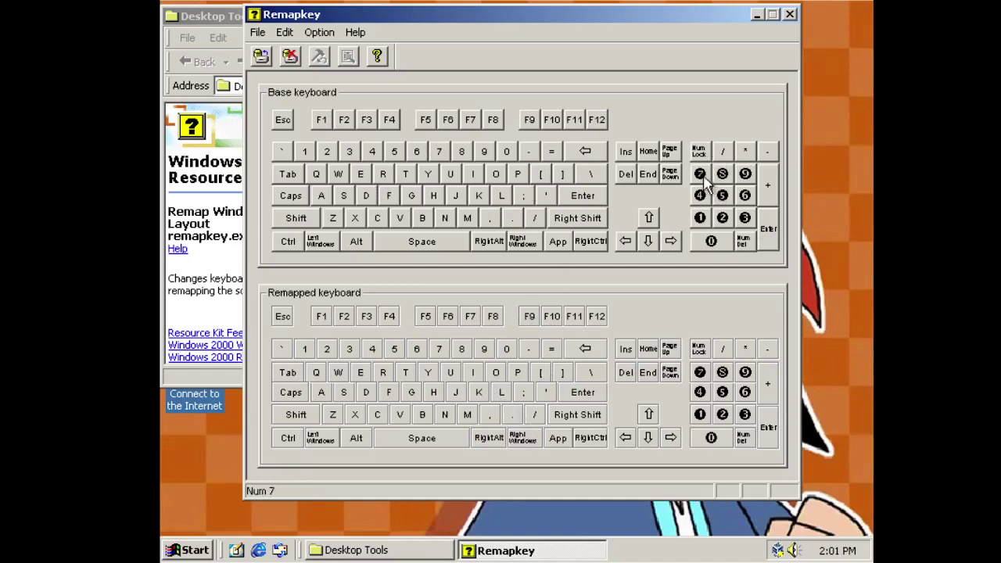
left_click(789, 16)
- Launch the Clipboard Organizer from the desktop tools and open its dialog for adding a new ClipTray entry
left_click_drag(598, 174, 604, 147)
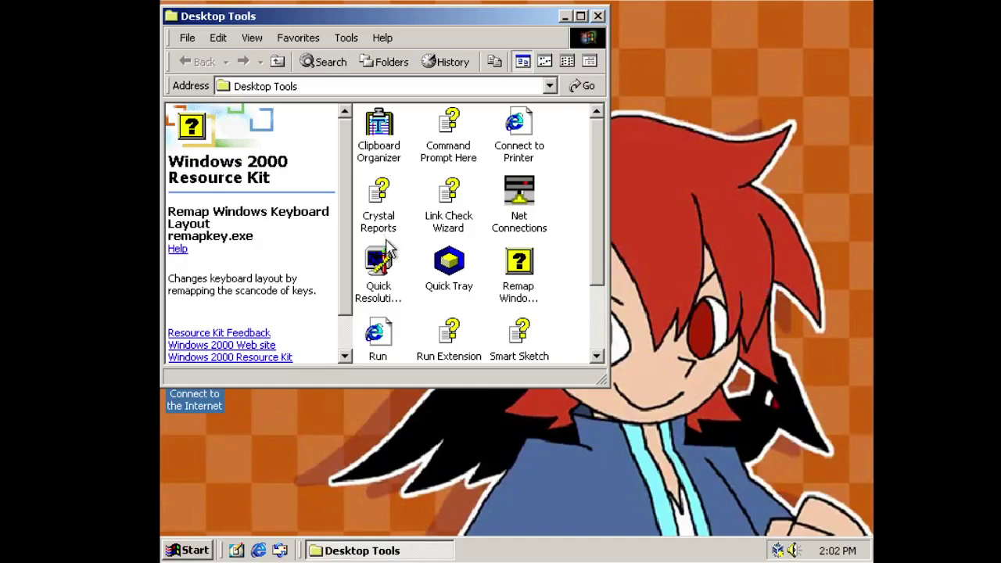
right_click(391, 147)
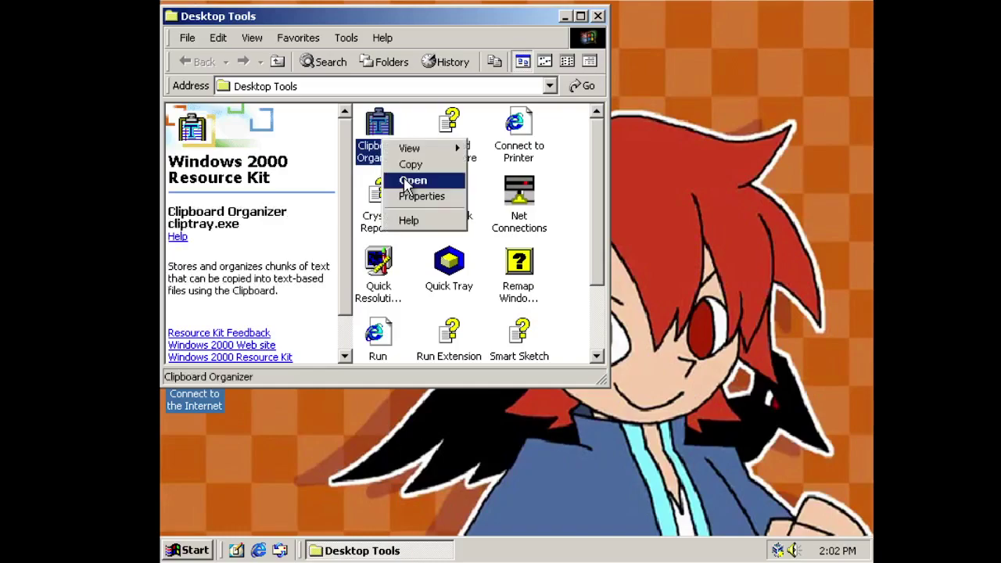
left_click(408, 182)
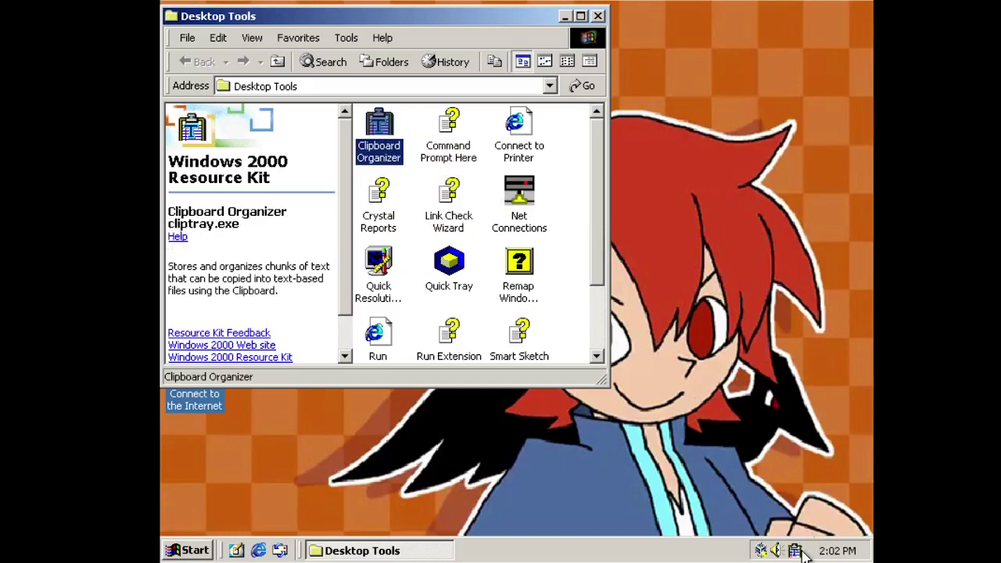
left_click(565, 15)
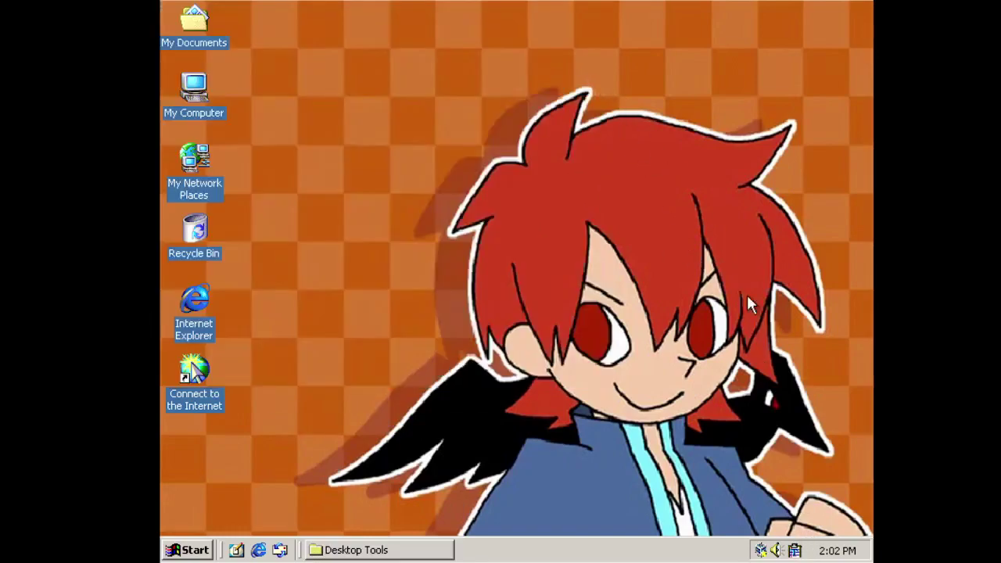
double_click(795, 550)
left_click_drag(456, 156, 344, 52)
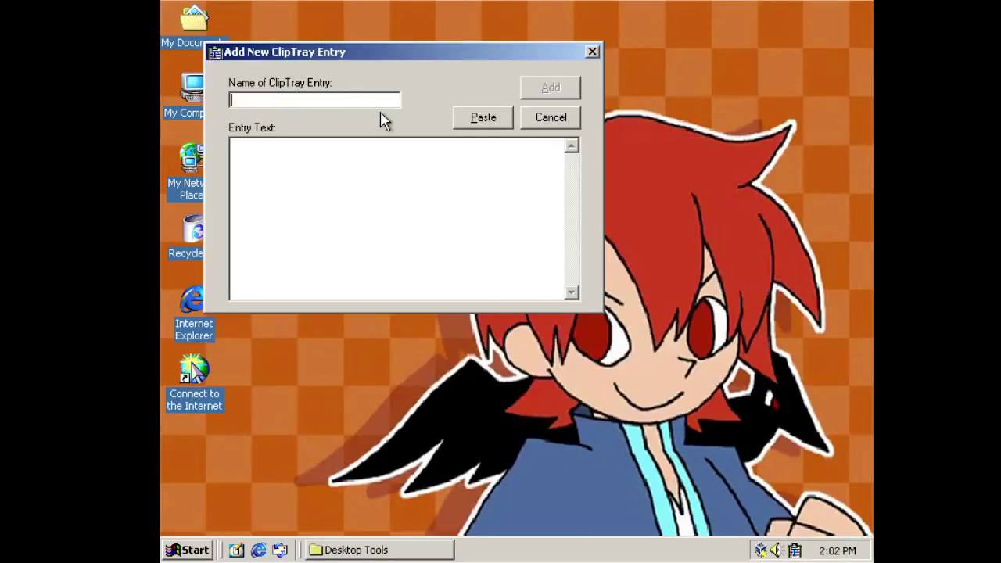
- Add a ClipTray entry named Retsu with the text "This Entry To Everything To Fire Hand To Retsu From pop'n music 21 sunny park"
type("Retsu")
key("Tab")
type("This E")
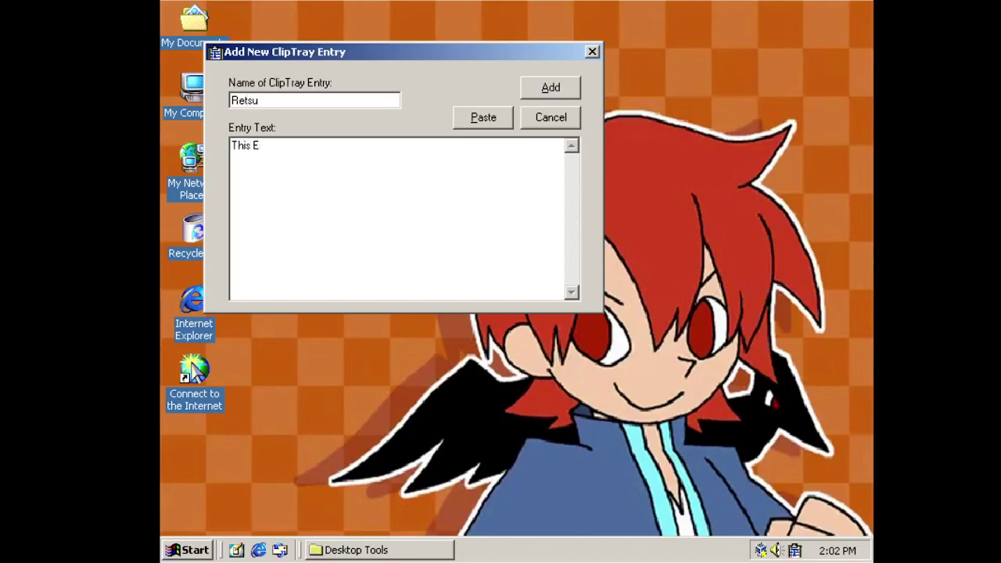
key("BackSpace")
type("ntry To Everything To F")
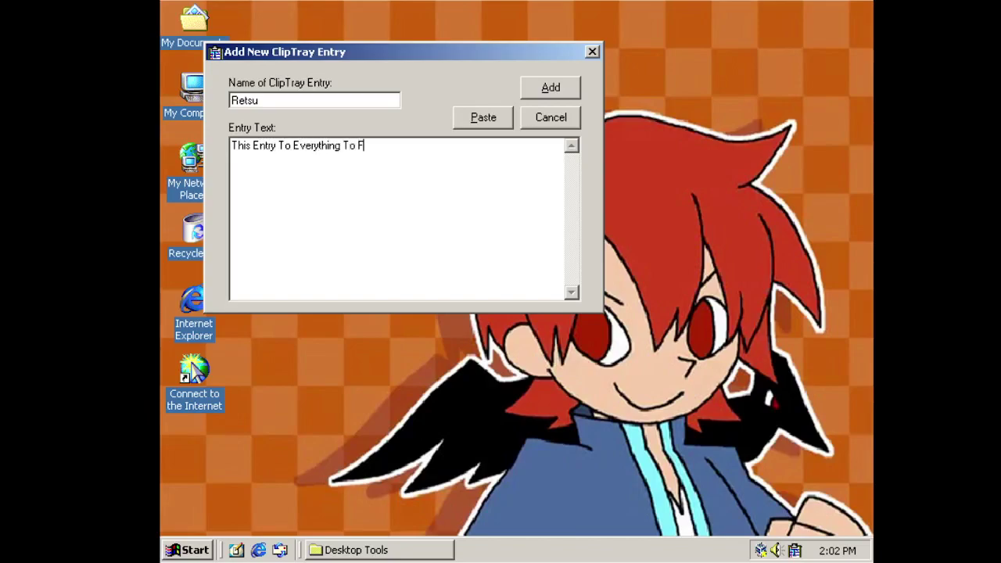
type("ire Hand To Retsu From P")
key("BackSpace")
type("pop")
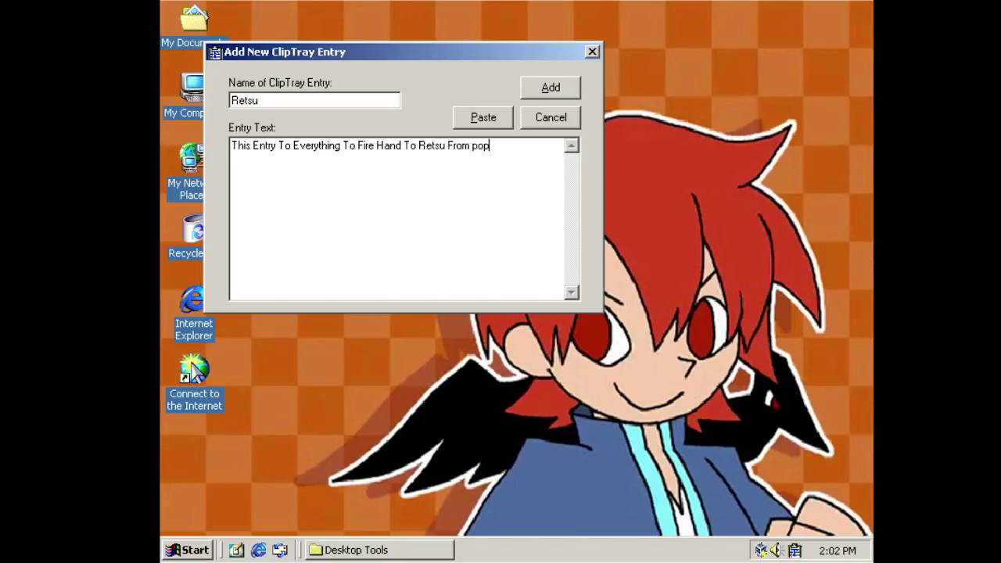
type("'n music 21 sunny park")
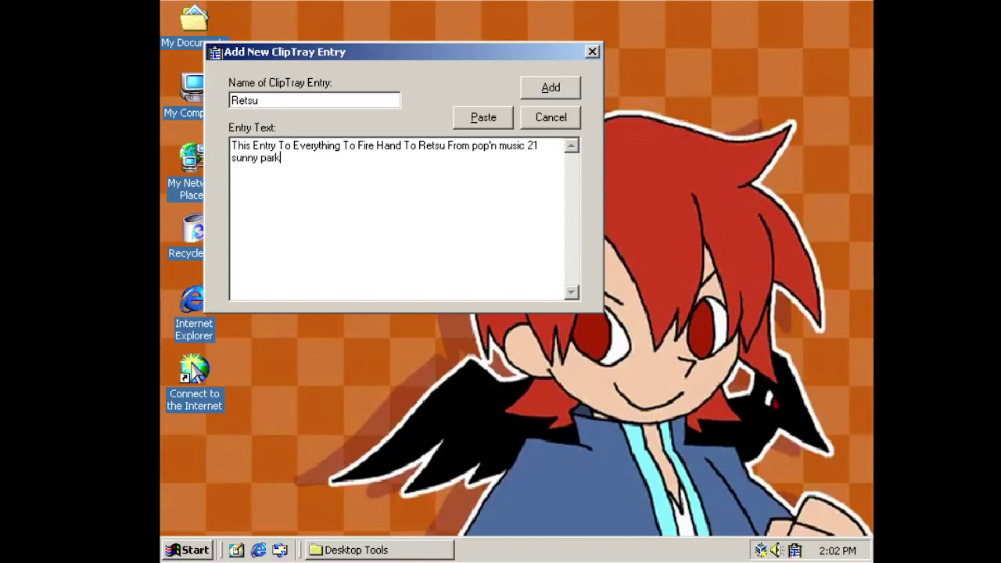
left_click(549, 92)
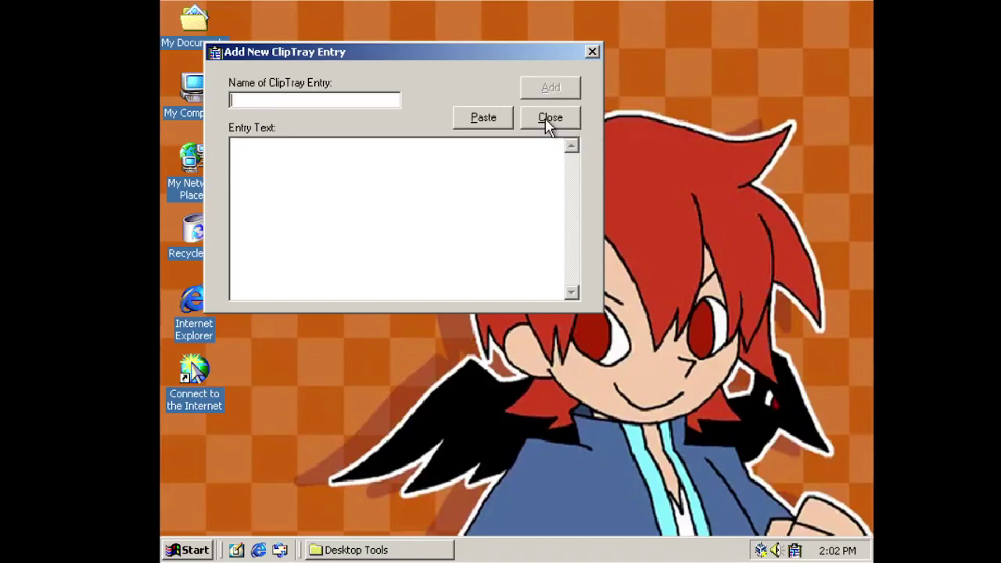
left_click(550, 119)
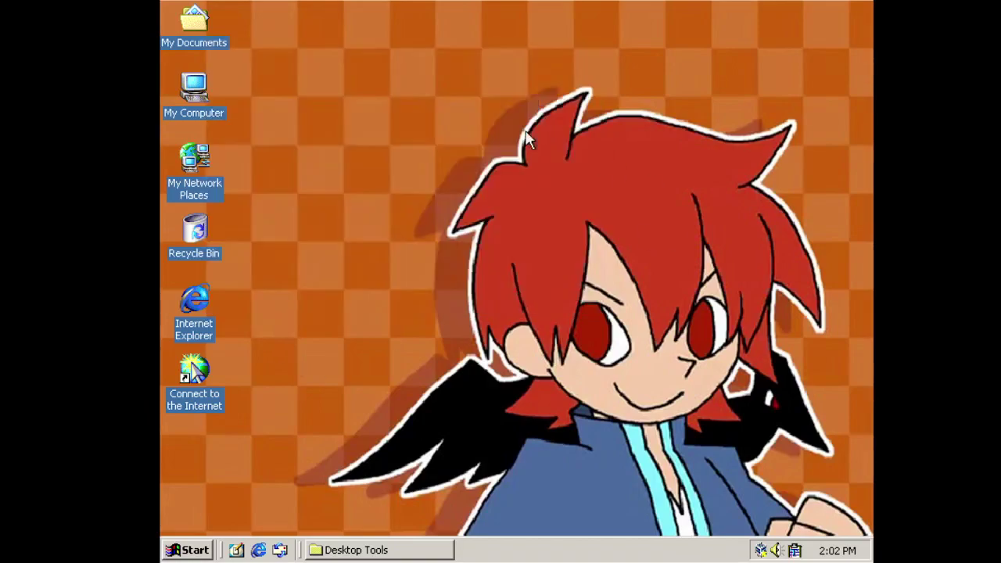
- Look over the remaining desktop tools and close the Desktop Tools window
left_click(362, 550)
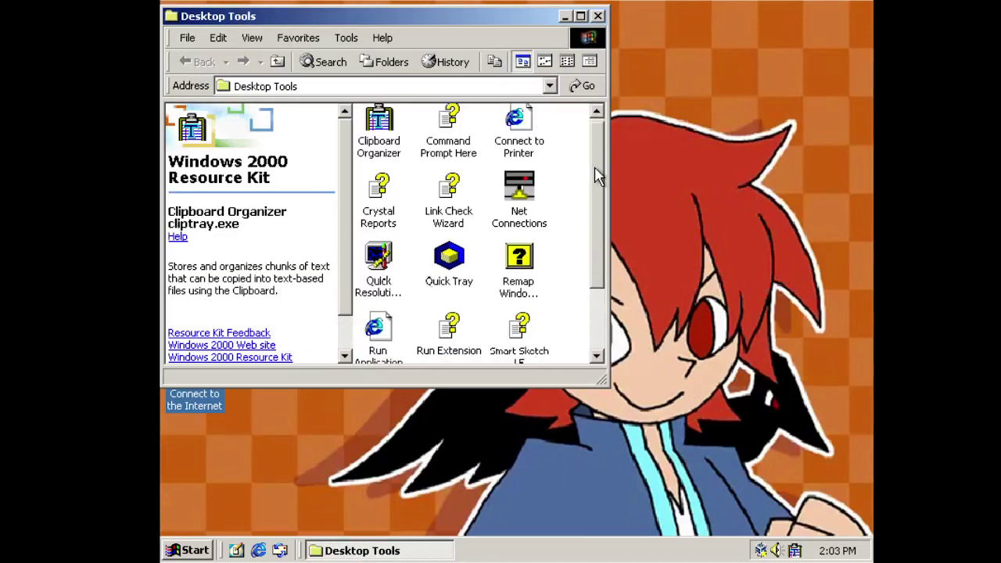
left_click_drag(596, 174, 600, 234)
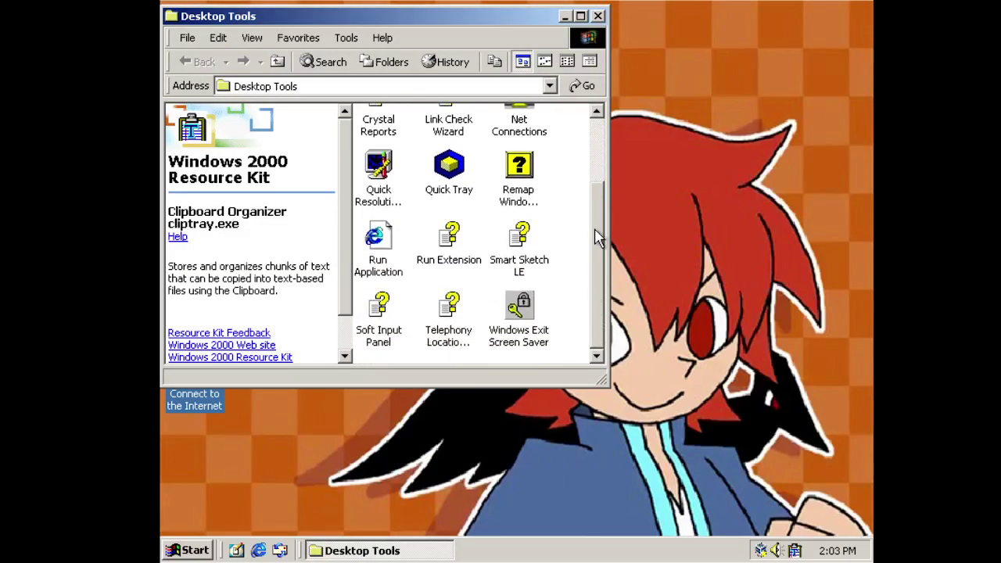
left_click(599, 17)
- Open the Windows 2000 Resource Kit tools and go to the Security Tools folder
left_click(188, 550)
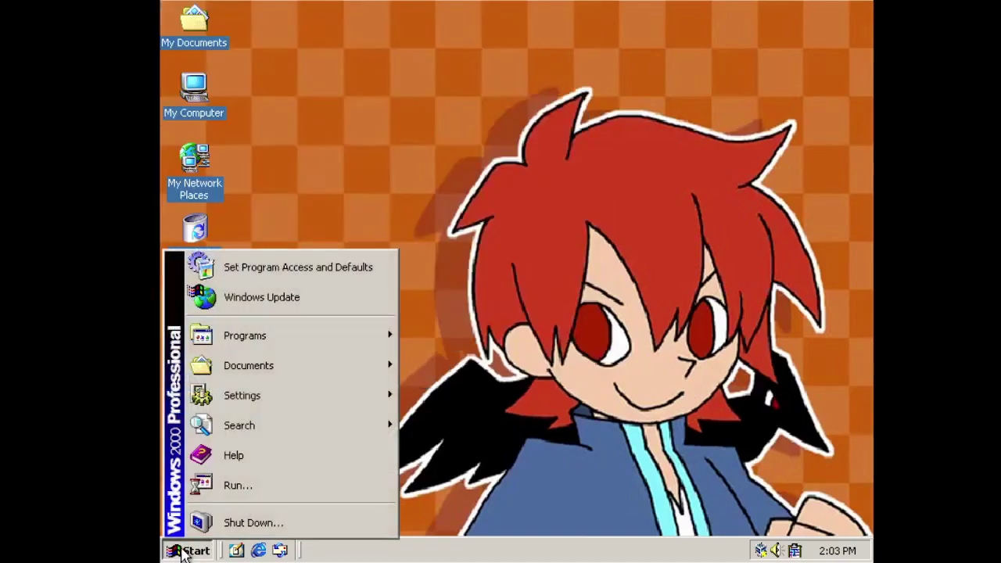
mouse_move(264, 336)
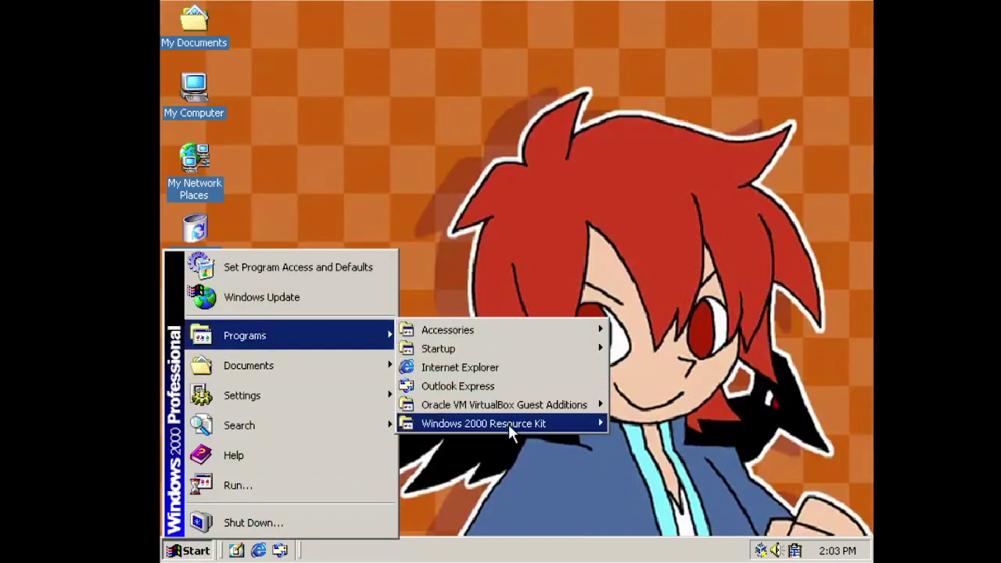
mouse_move(509, 424)
mouse_move(712, 425)
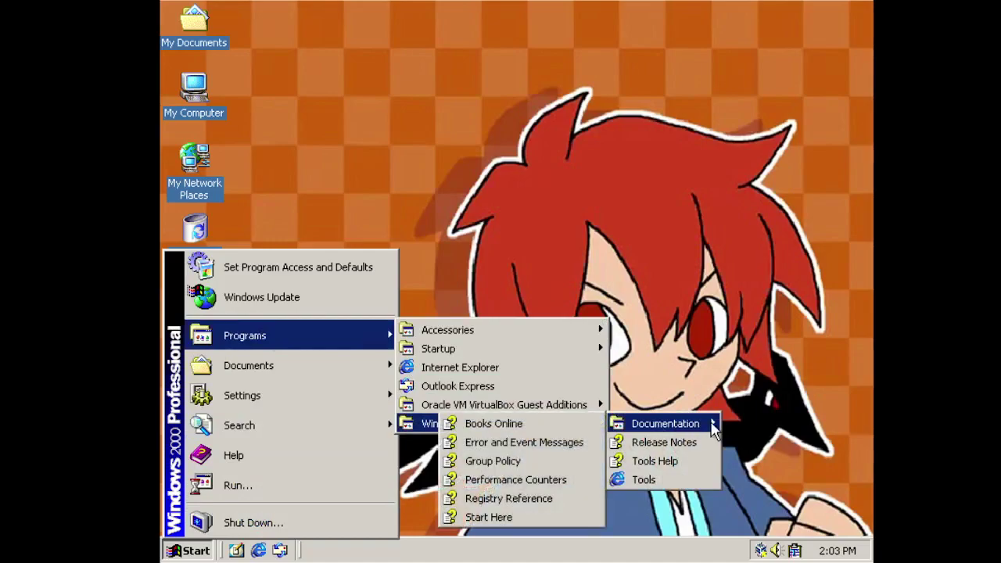
left_click(689, 480)
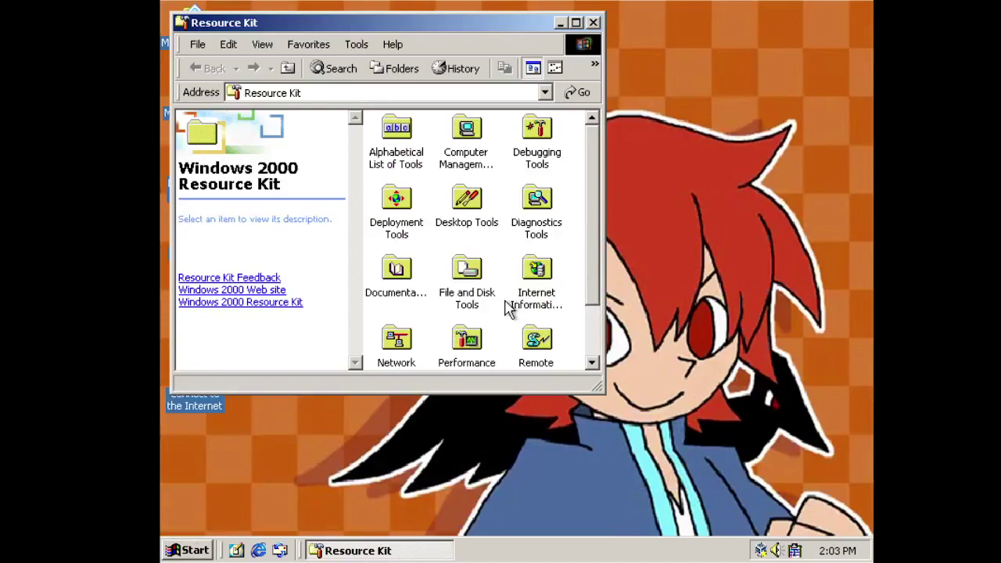
left_click_drag(594, 216, 584, 293)
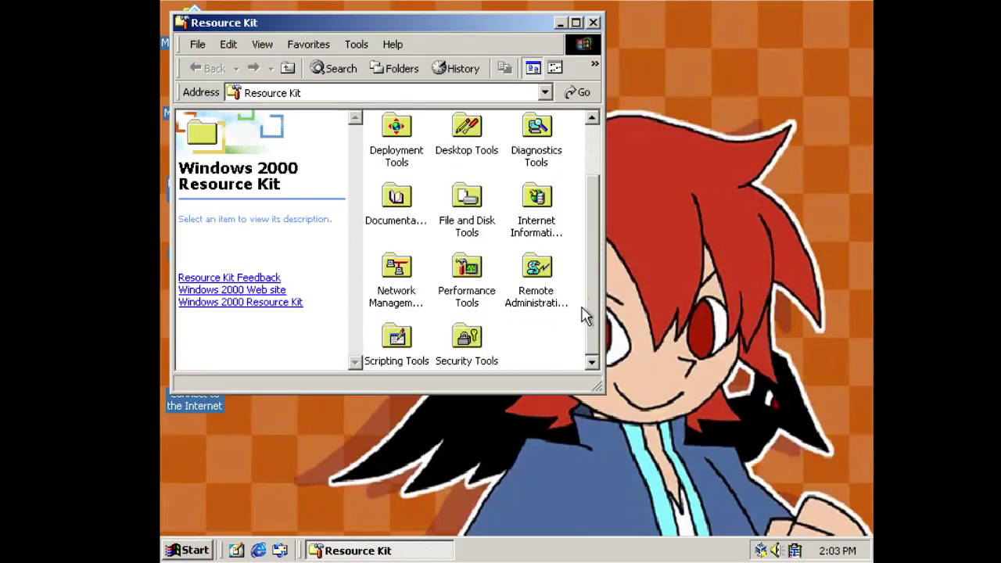
left_click(468, 336)
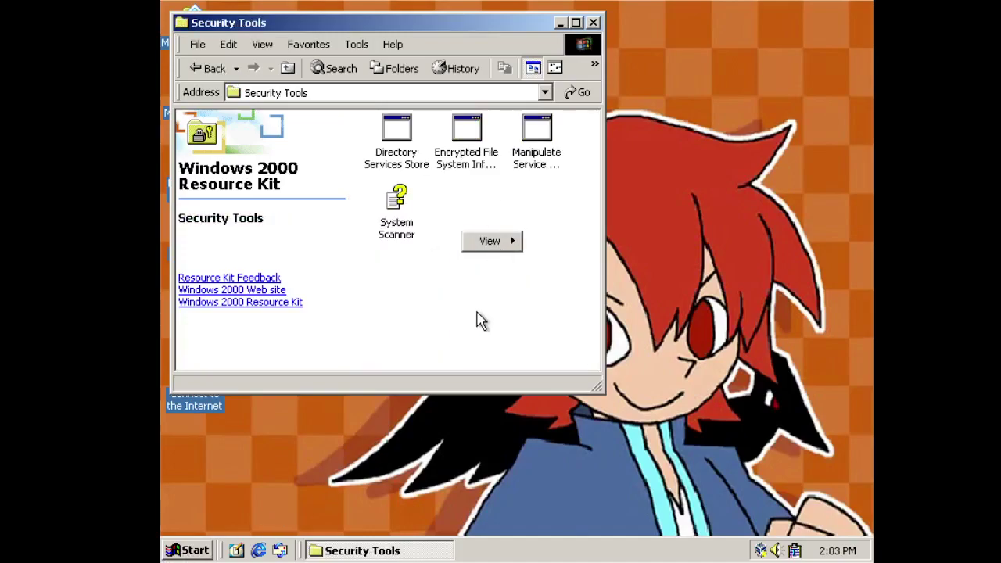
- Bring up the icon view options for the Security Tools folder, and try to call up the Windows security dialog
left_click(513, 246)
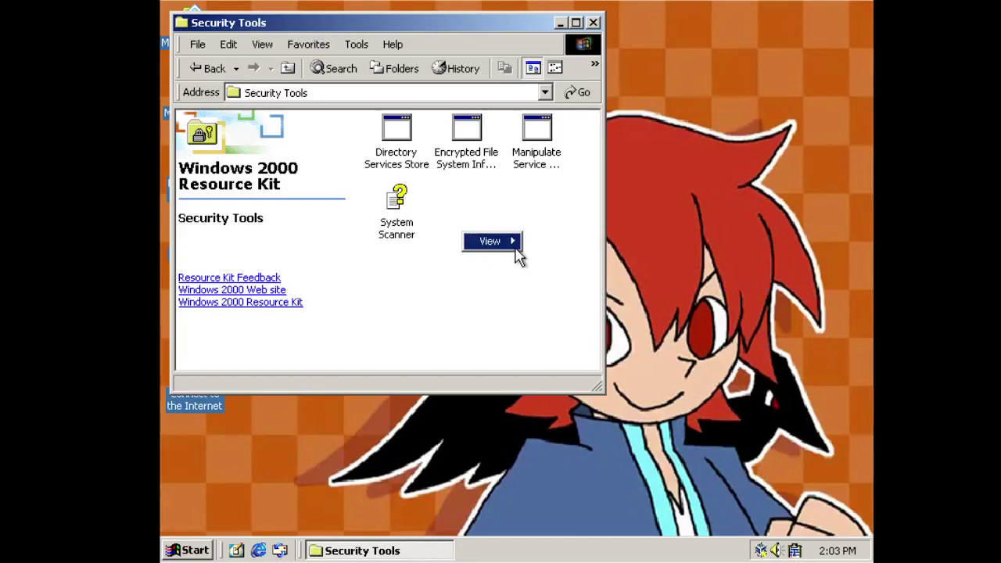
mouse_move(519, 254)
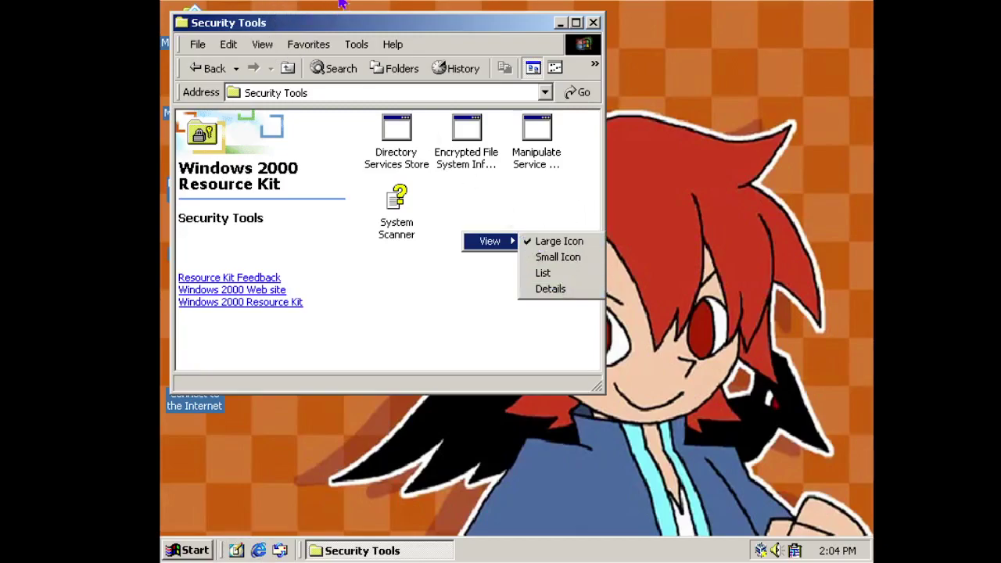
key("ctrl+alt+Delete")
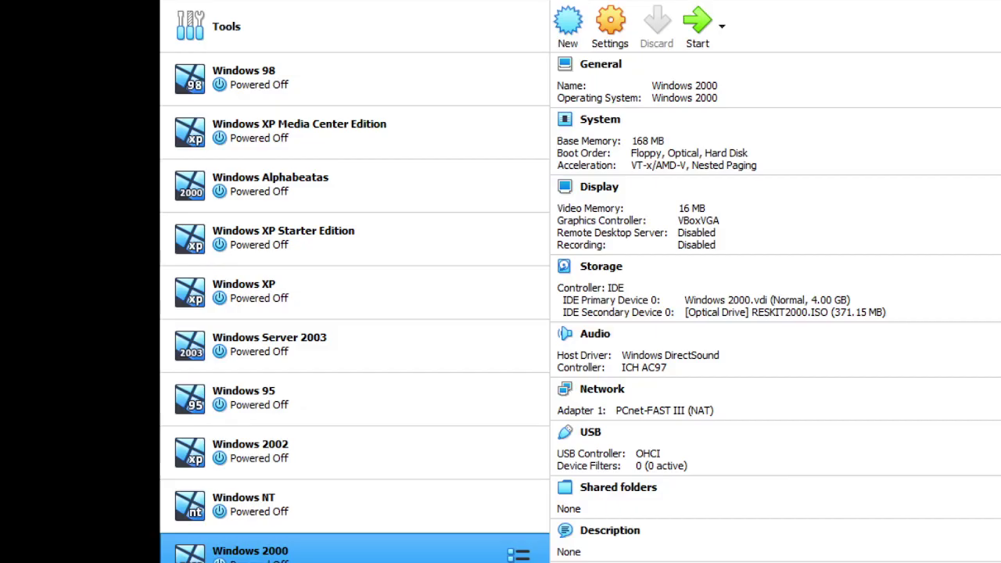
- Start the Windows 2000 virtual machine from VirtualBox and dismiss the Getting Started screen
left_click(697, 26)
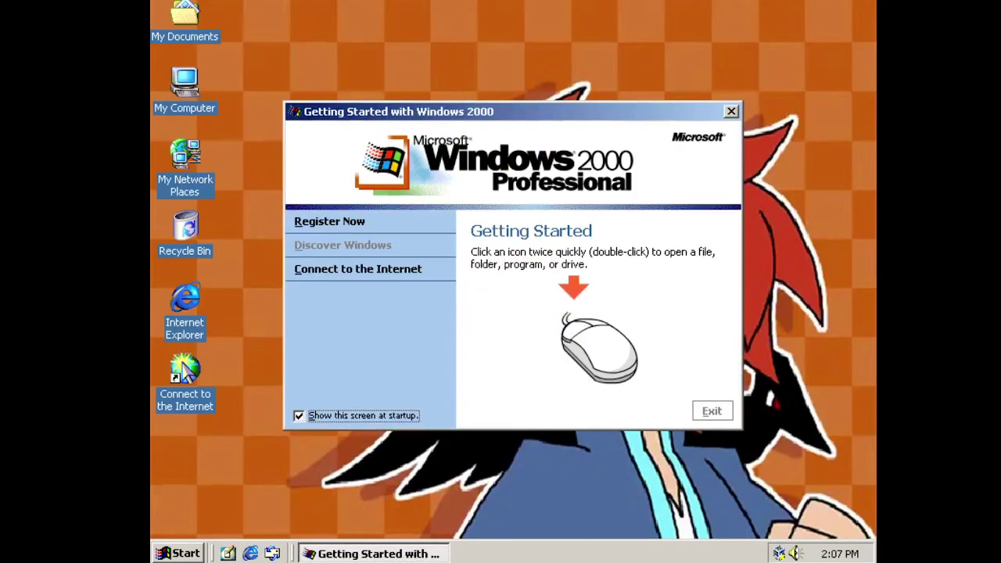
left_click(725, 418)
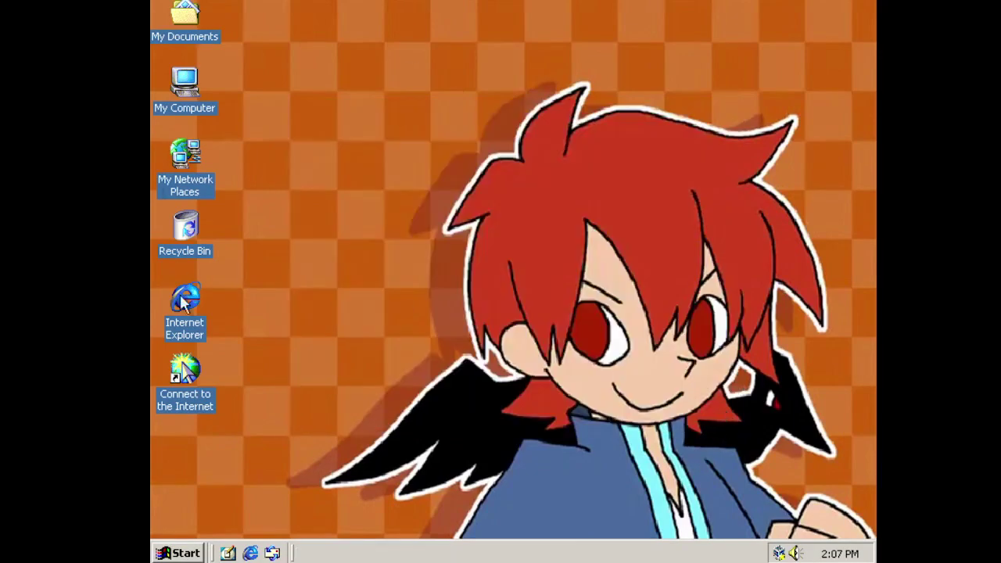
- Open the Windows 2000 Resource Kit tools and go to the Computer Management Tools folder
left_click(190, 555)
mouse_move(254, 341)
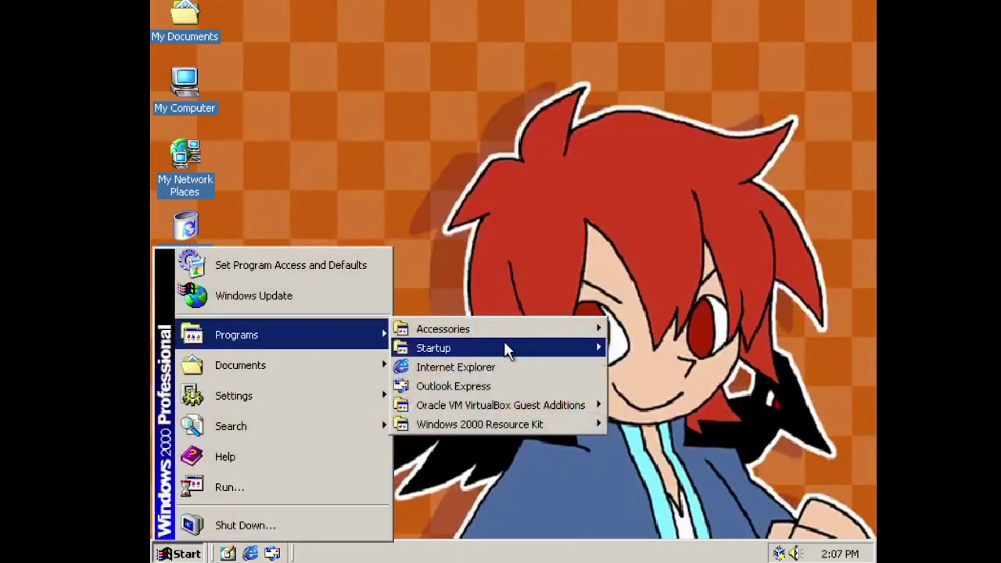
mouse_move(504, 426)
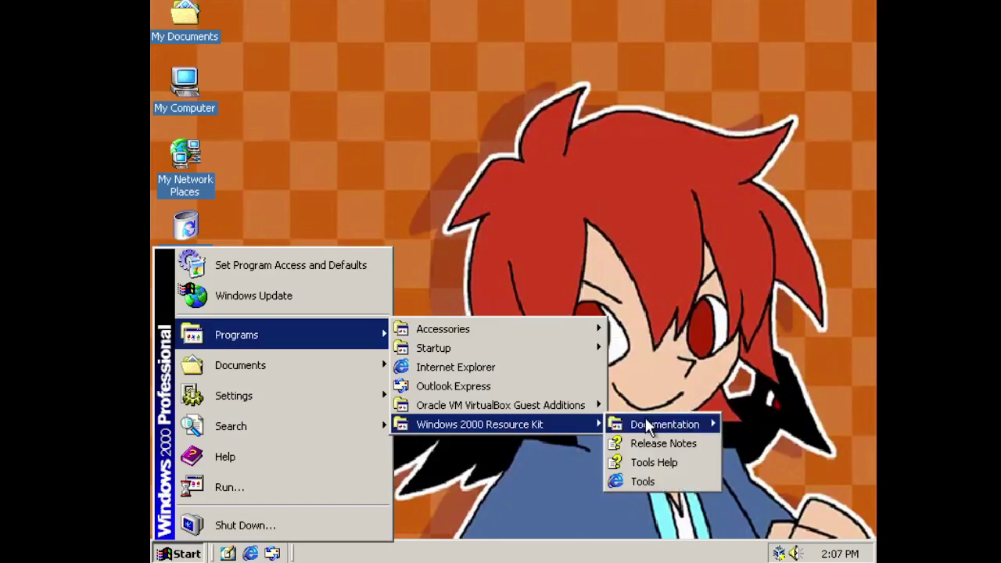
mouse_move(644, 424)
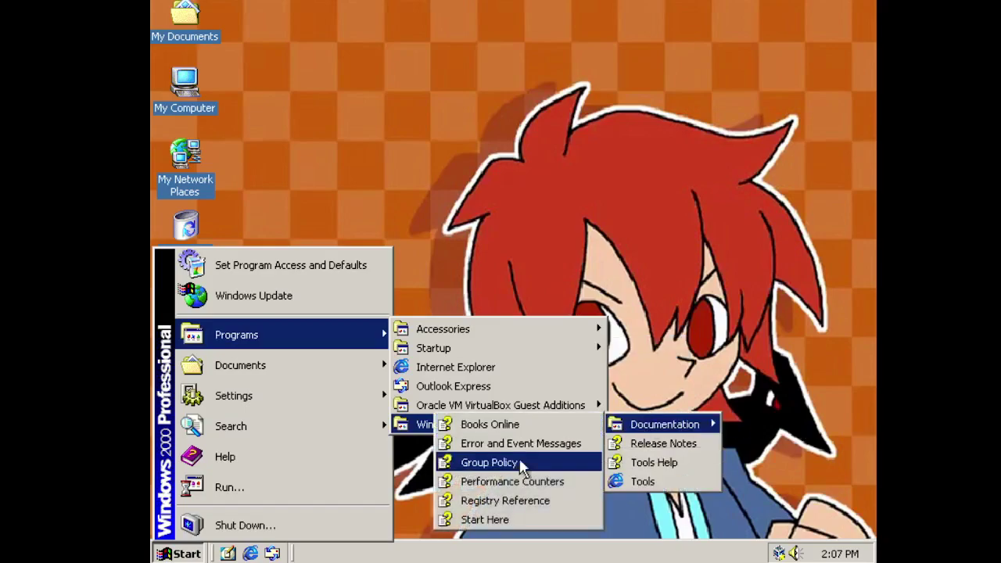
left_click(642, 481)
left_click_drag(585, 205, 586, 179)
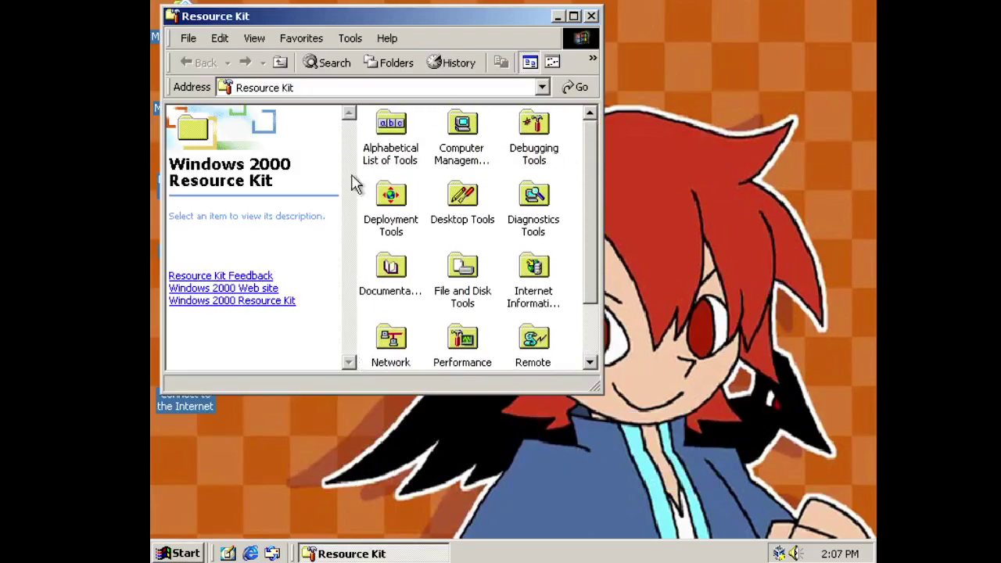
left_click(467, 155)
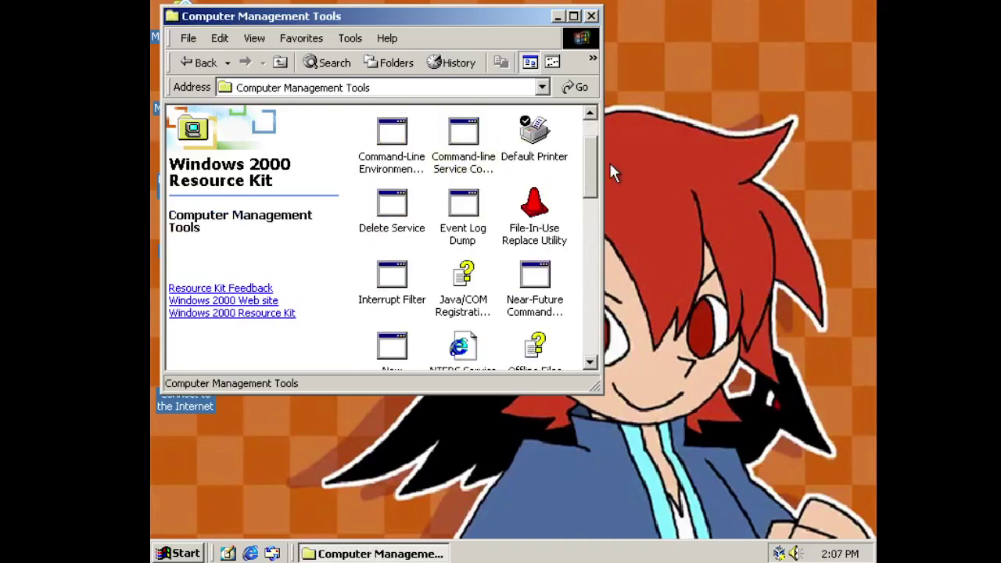
- Find the RAS Trace Enable tool among the Computer Management Tools and open it
mouse_move(587, 167)
left_mouse_down()
mouse_move(590, 335)
mouse_move(580, 222)
left_mouse_up()
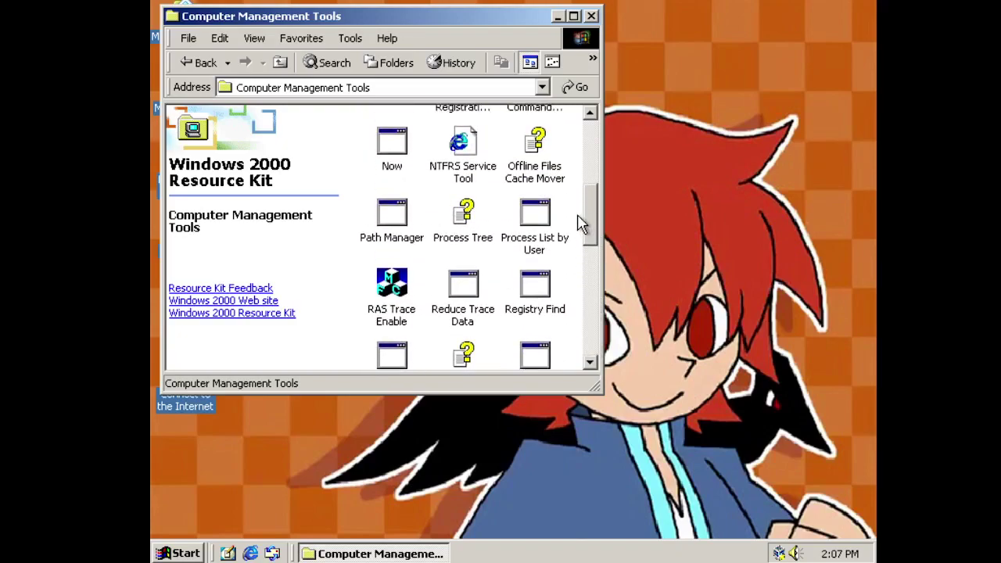
left_click(371, 317)
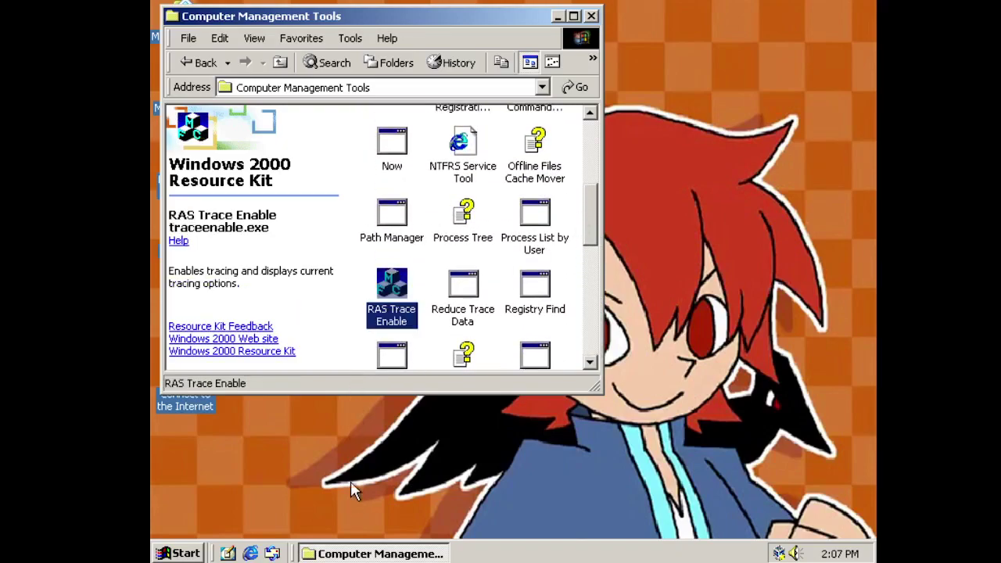
right_click(388, 313)
left_click(397, 349)
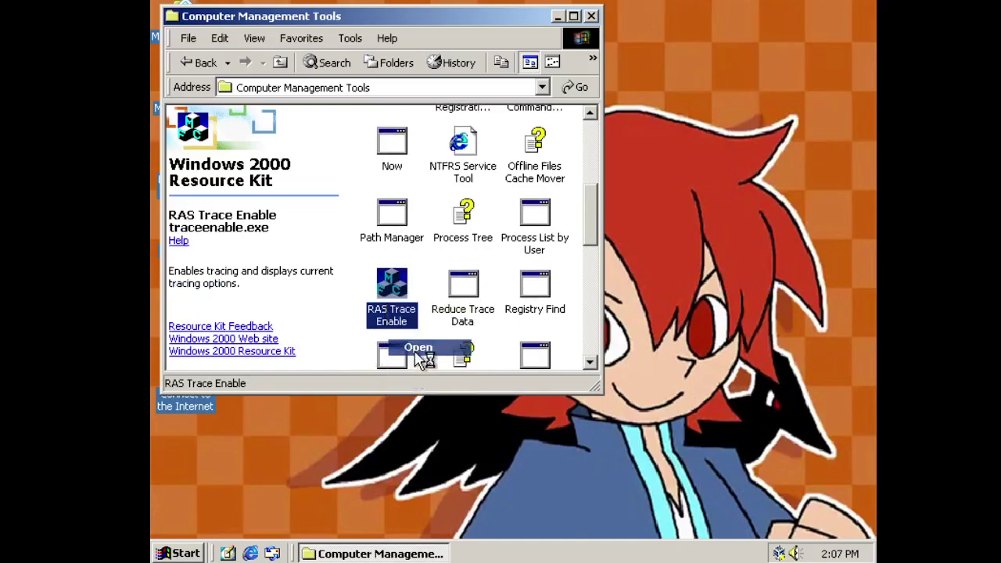
- Enable global console tracing and pool tagging plus console and file tracing for confmsp, apply the settings, and close TraceEnable
left_click(464, 311)
left_click(455, 286)
left_click(446, 192)
left_click(470, 171)
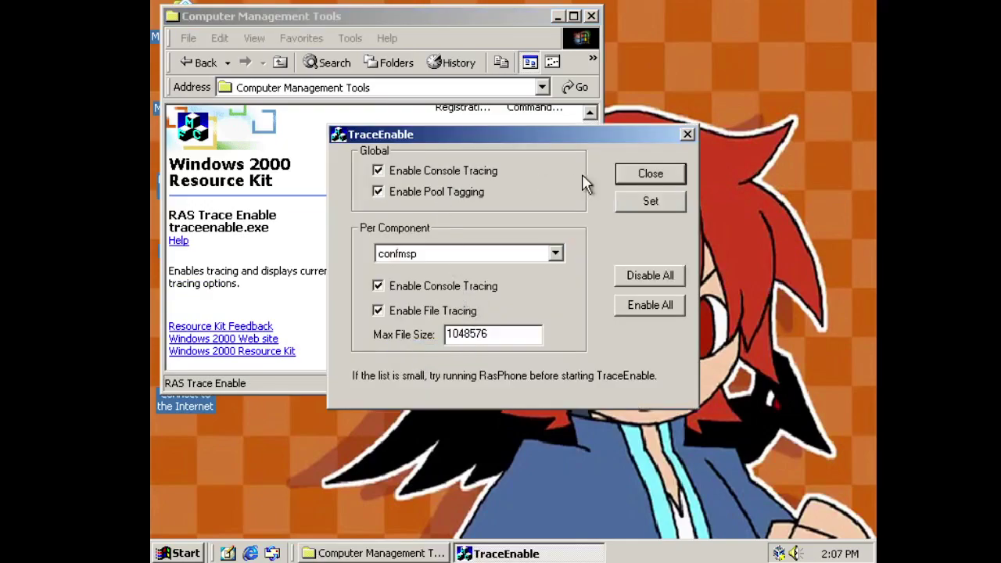
left_click(648, 202)
left_click(555, 255)
left_click(554, 255)
left_click(634, 172)
- Open the Service Controller Tool and answer y to show the help for the QUERY and QUERYEX commands
scroll(599, 250, "down", 5)
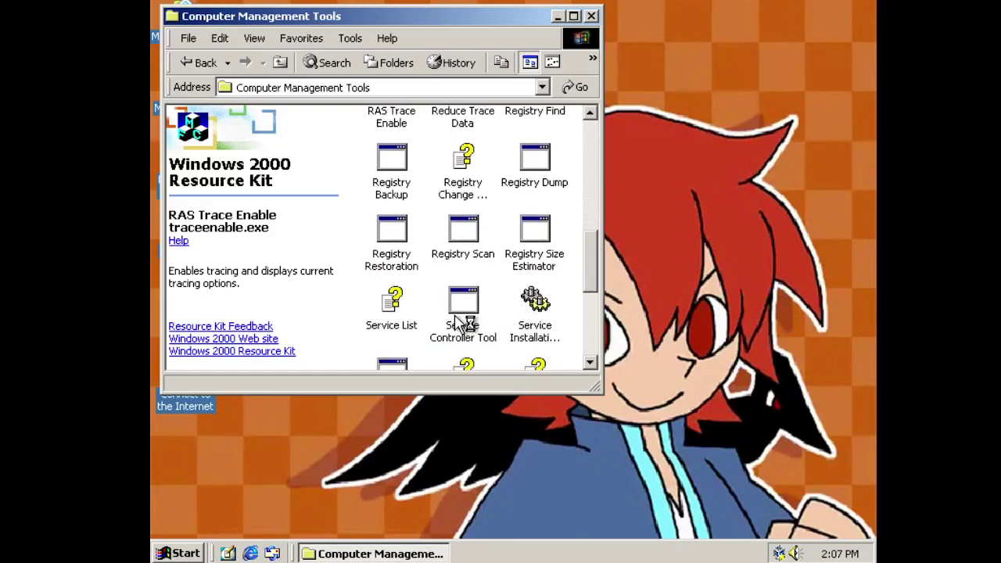
left_click(462, 323)
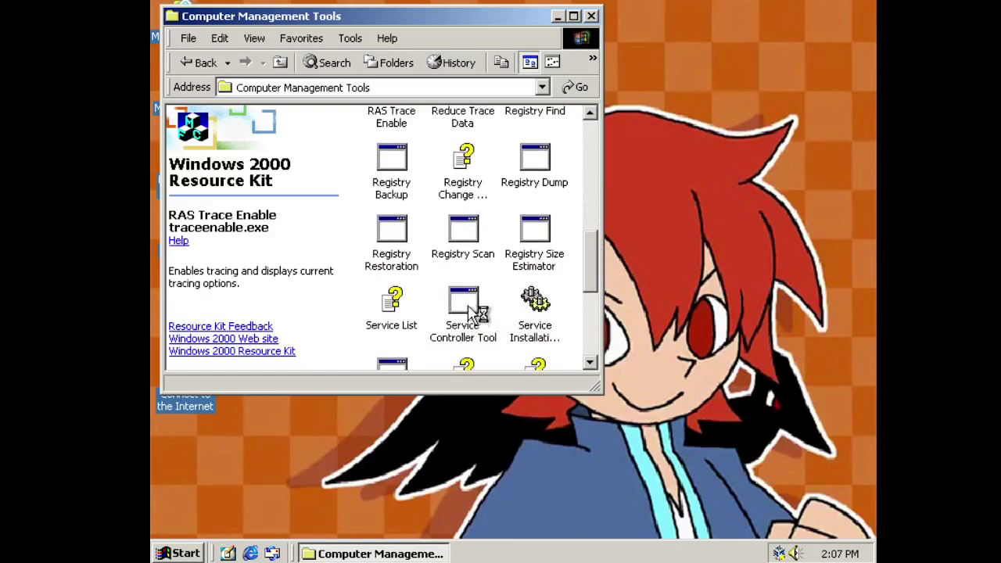
right_click(448, 65)
right_click(472, 312)
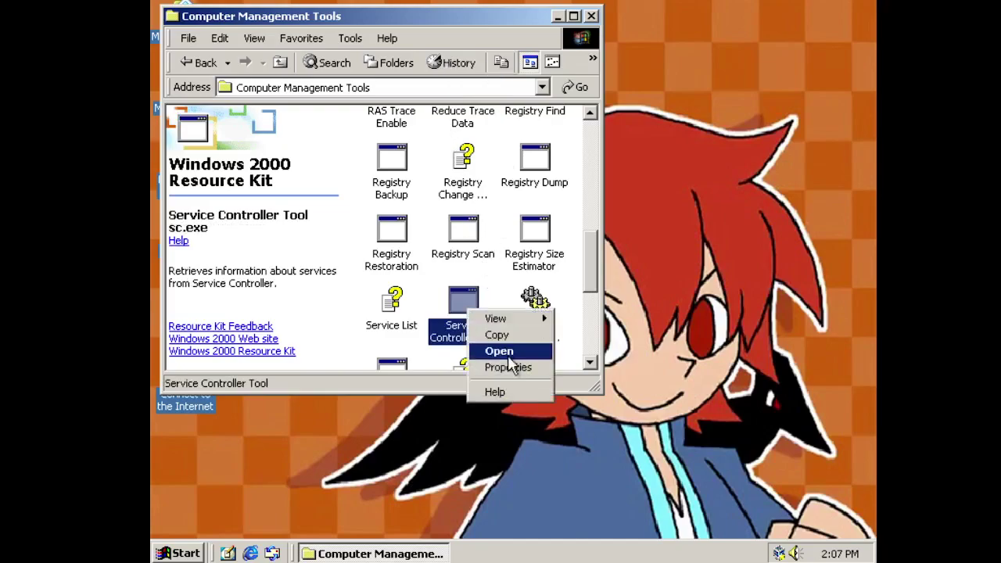
left_click(508, 352)
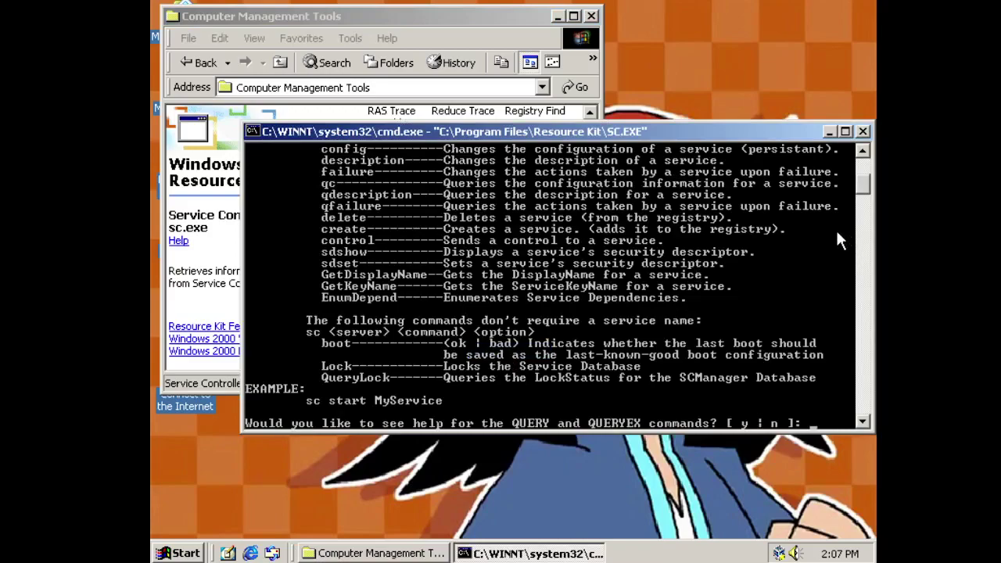
type("y")
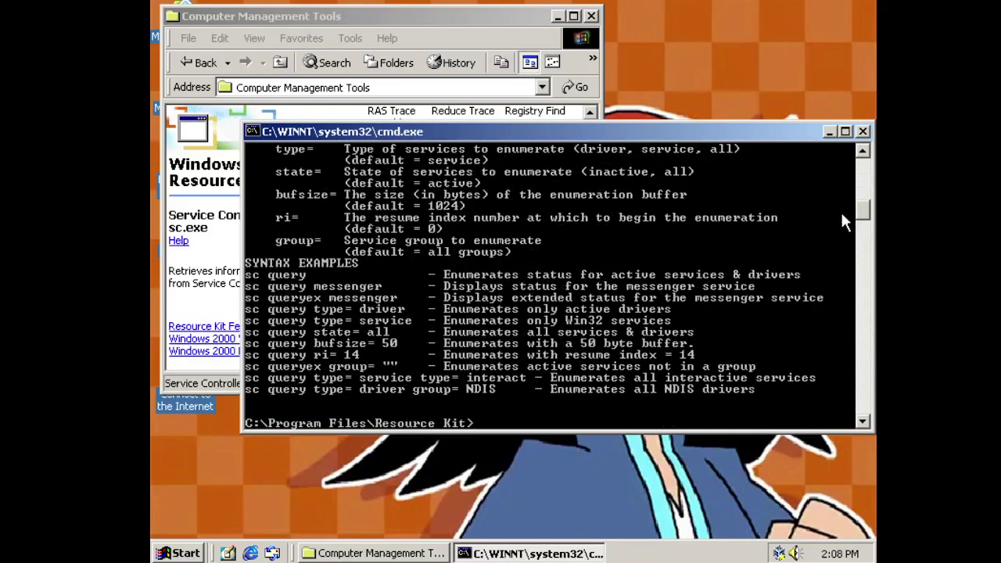
- Try running the command "theme" in the console, and close the console and the Computer Management Tools window
type("theme")
key("Return")
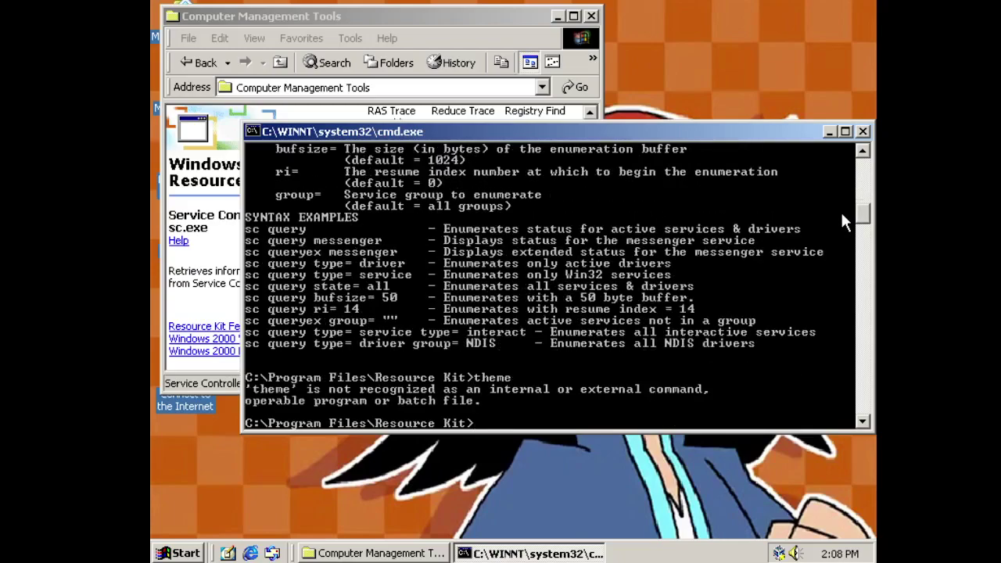
left_click(863, 131)
left_click(591, 16)
- Open My Computer, explore the RESKIT2000 (D:) disc, and maximize its window
double_click(175, 96)
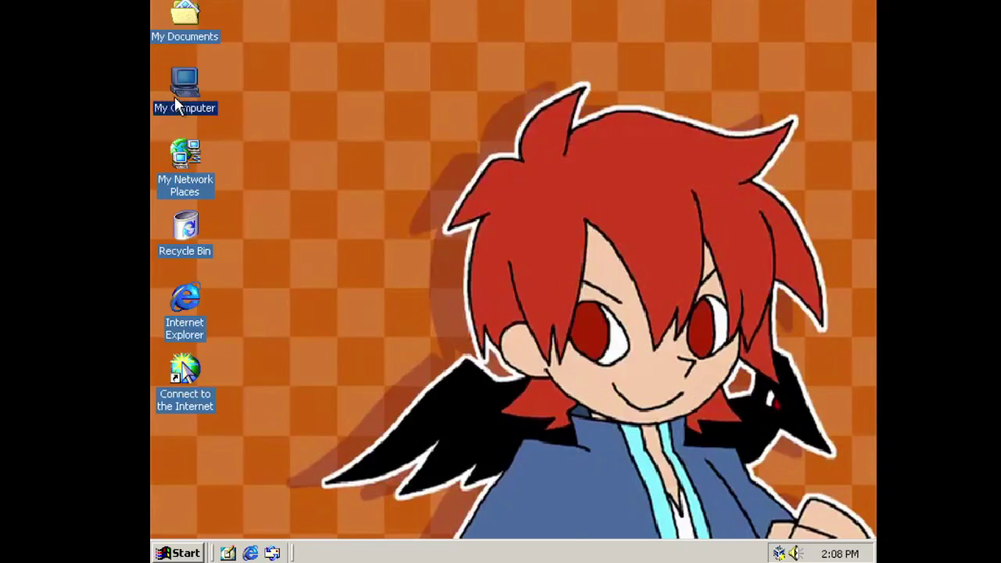
right_click(447, 141)
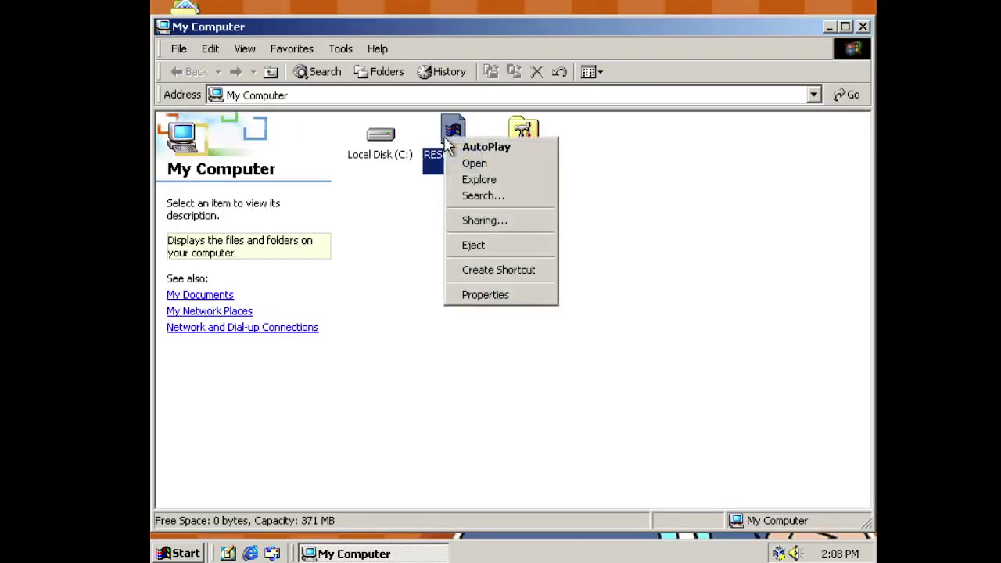
left_click(493, 181)
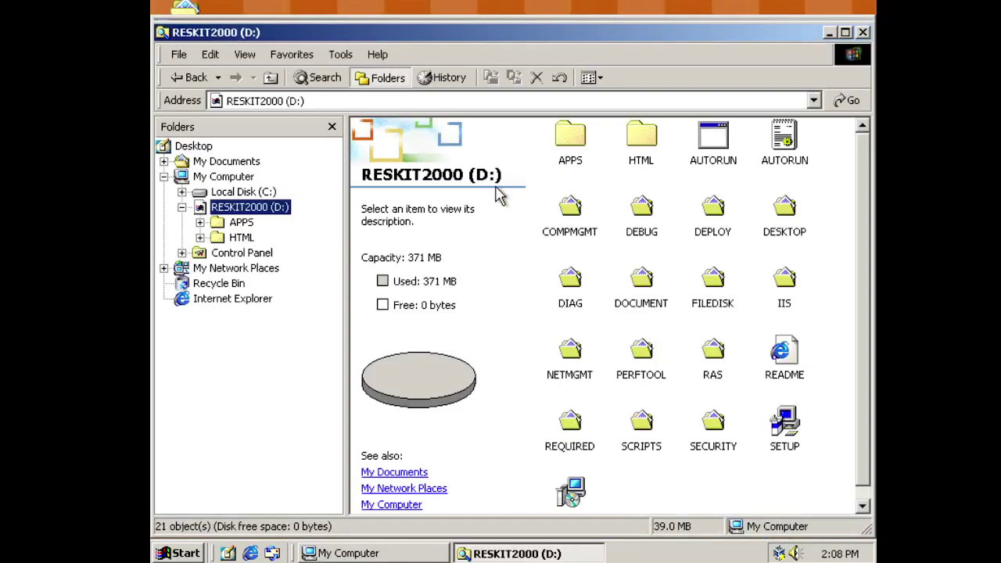
left_click(847, 33)
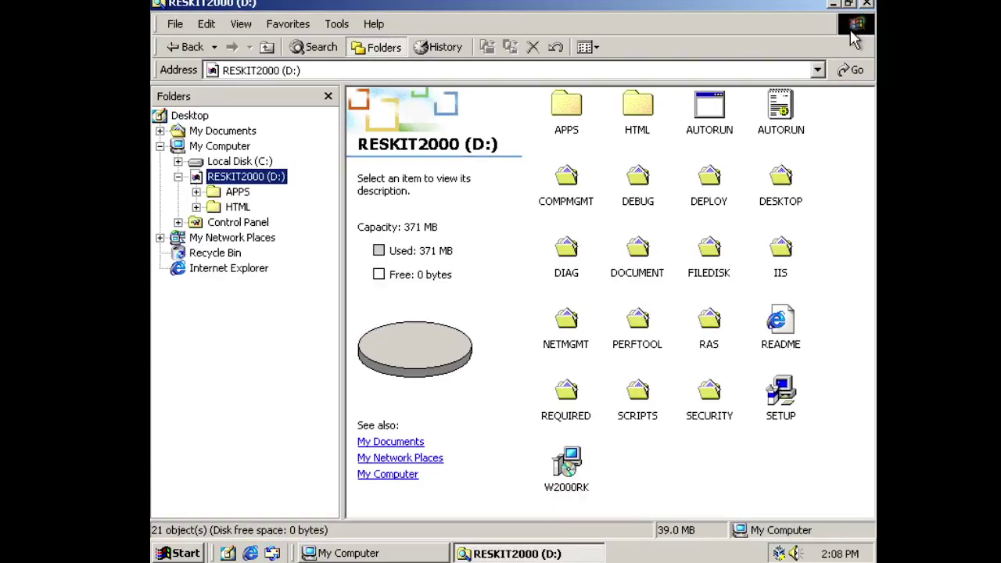
- Open the W2000RK installer package to view its welcome page, and exit the wizard
double_click(566, 467)
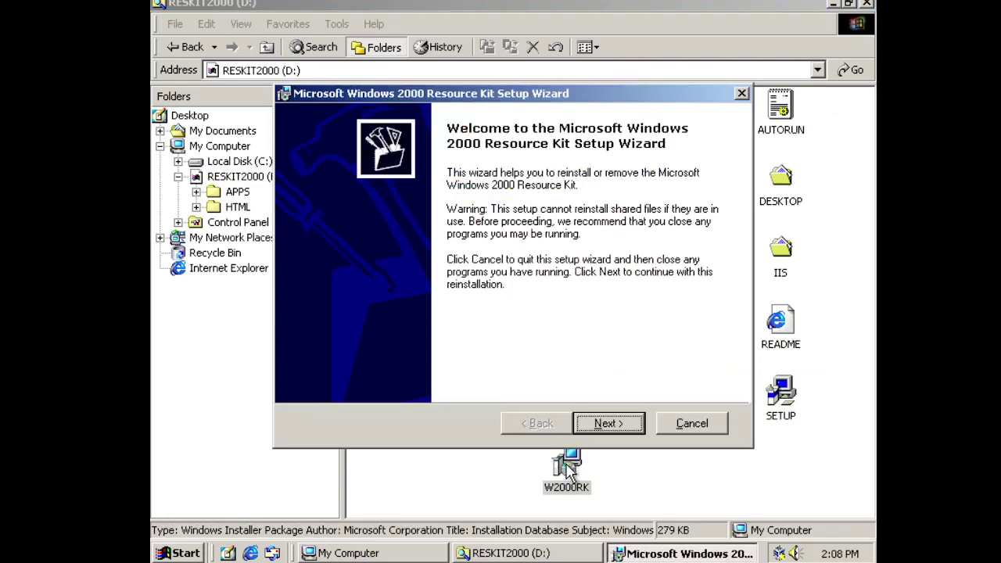
left_click(690, 427)
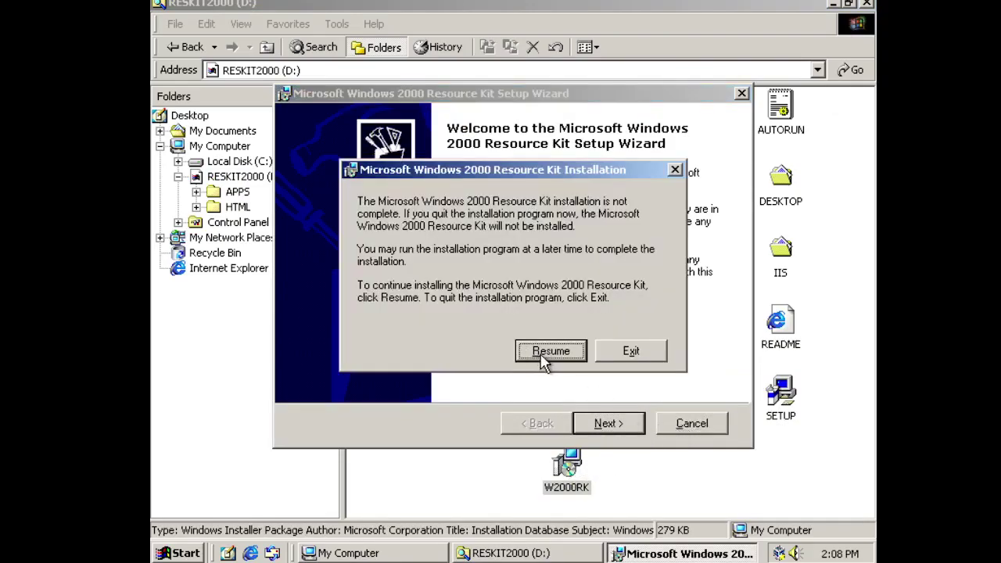
left_click(630, 352)
left_click(607, 425)
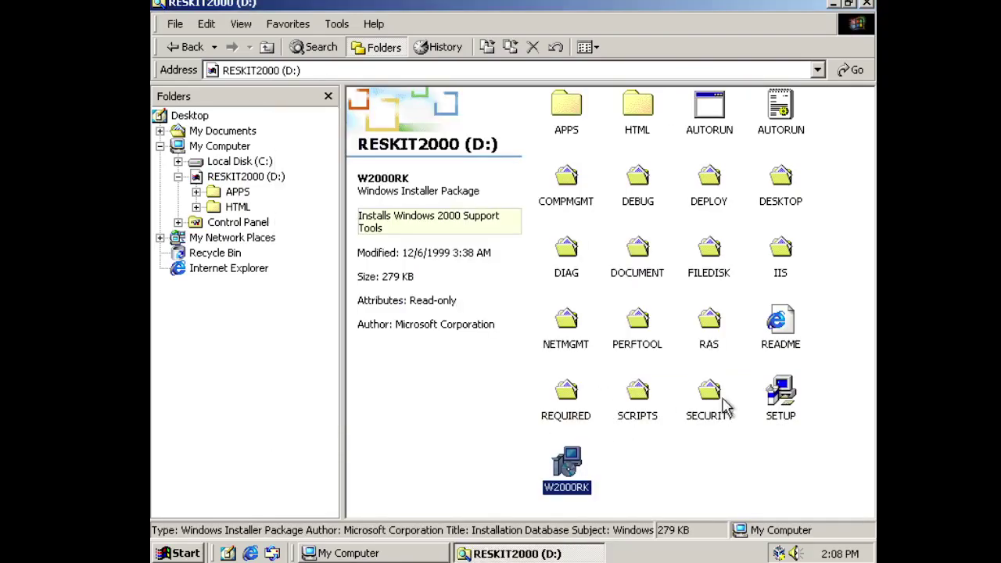
- Run SETUP from the disc, view the setup options page, and exit the wizard without reinstalling
double_click(780, 395)
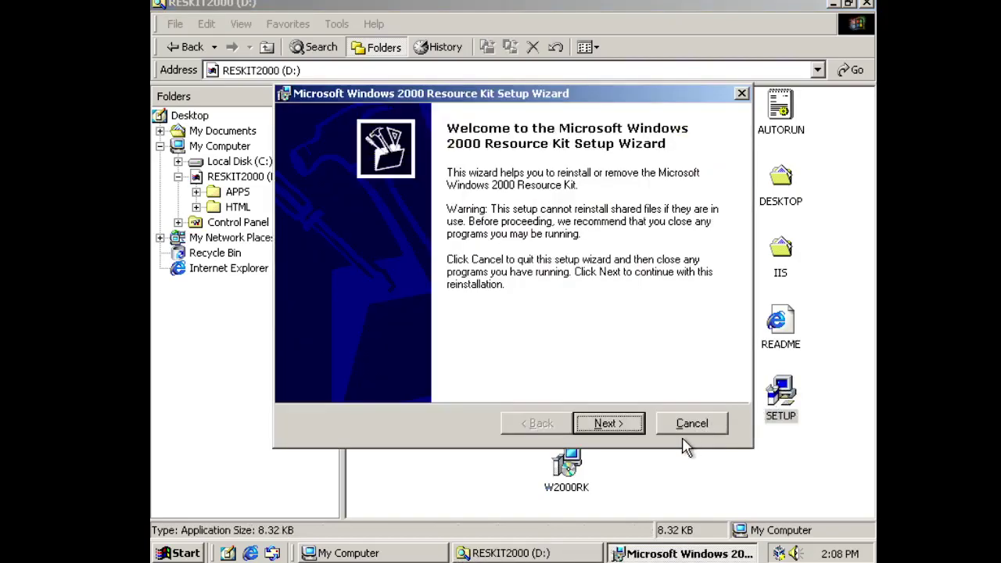
left_click(626, 423)
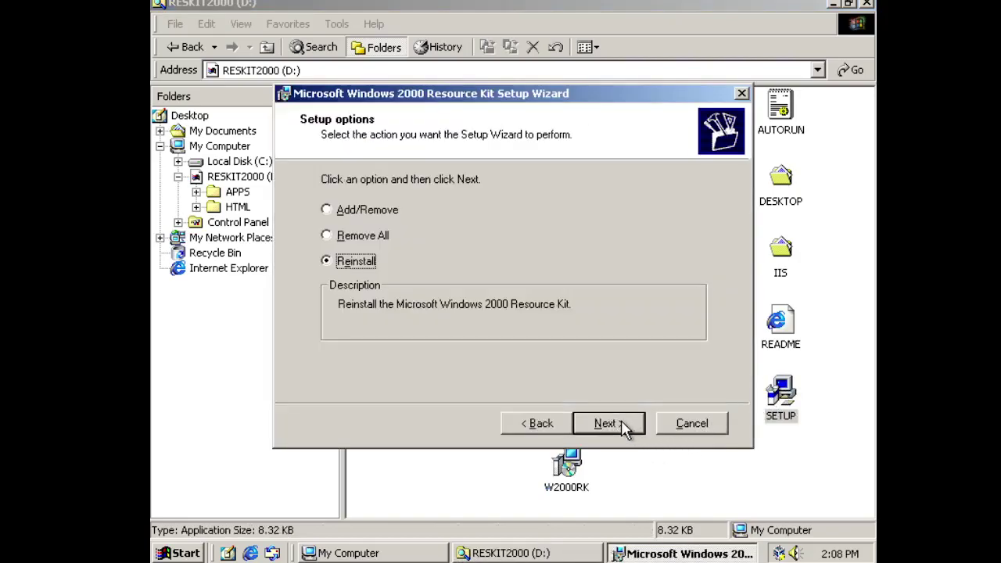
left_click(710, 435)
left_click(544, 352)
left_click(687, 430)
left_click(637, 354)
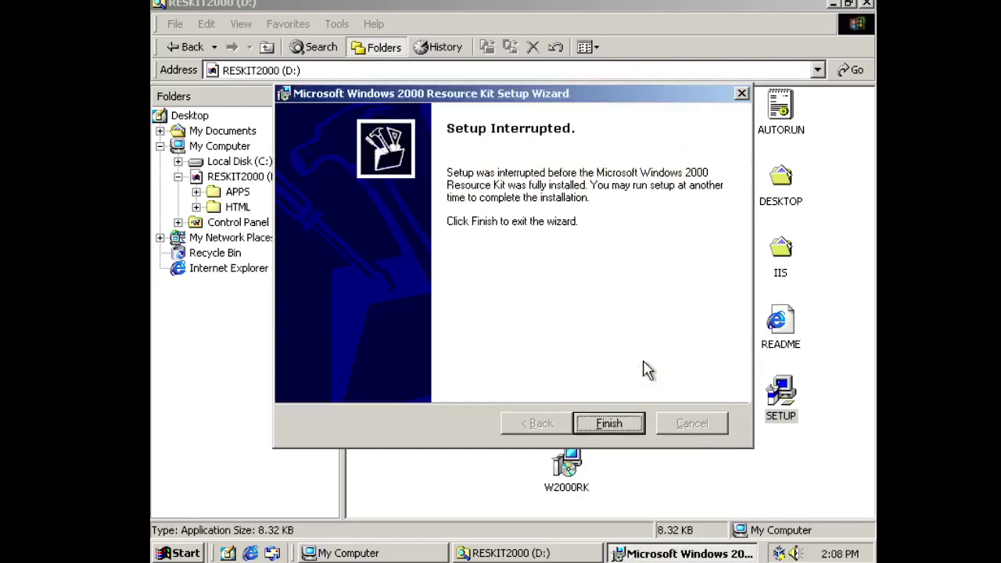
left_click(619, 421)
- Reopen the W2000RK package up to its setup options page, and exit the wizard again
left_click(585, 468)
double_click(585, 468)
left_click(599, 423)
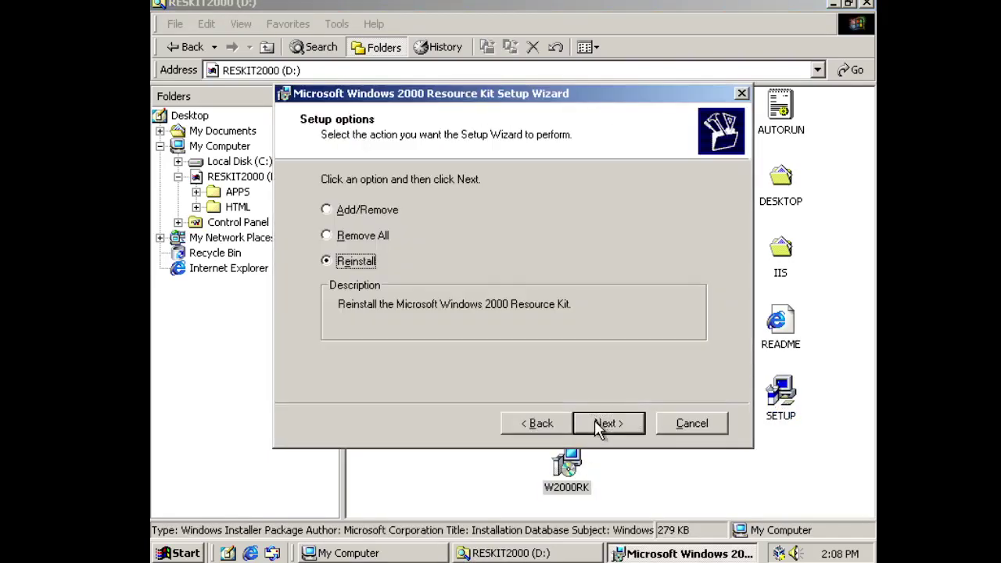
left_click(711, 437)
left_click(542, 350)
left_click(683, 425)
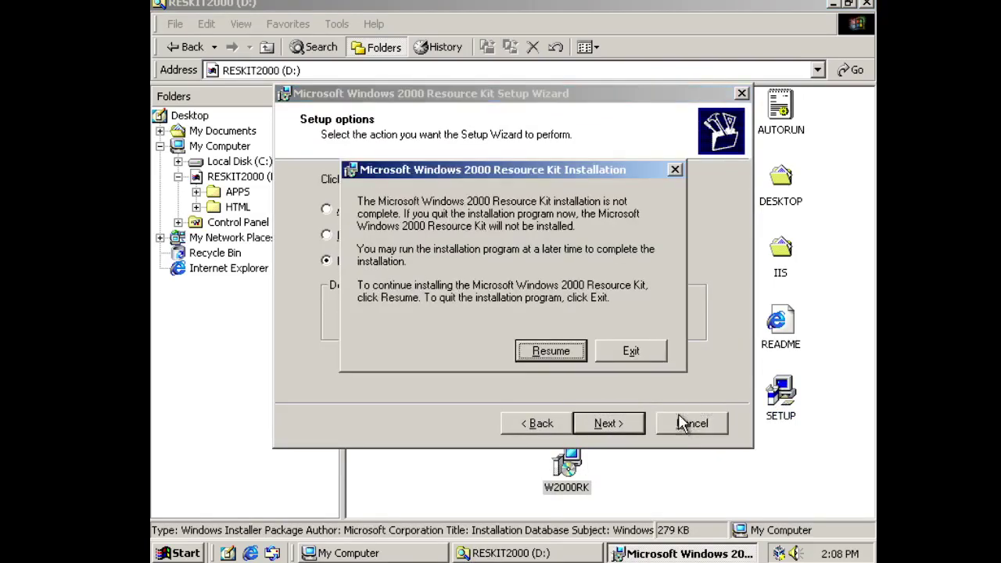
left_click(618, 356)
left_click(599, 418)
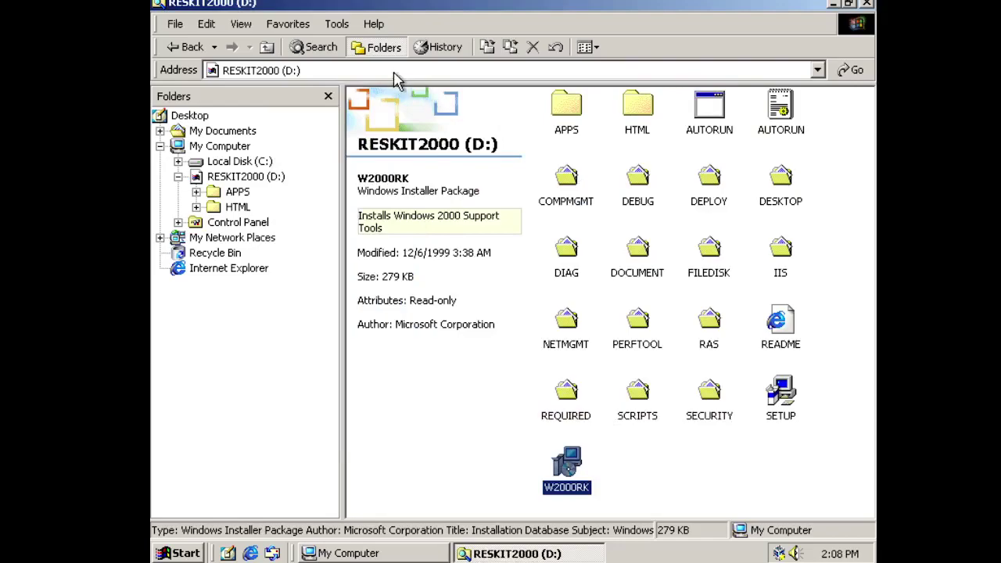
- Hide the folder tree in the RESKIT2000 (D:) window, restore the window from maximized, and move it slightly up
left_click(383, 46)
left_click(849, 4)
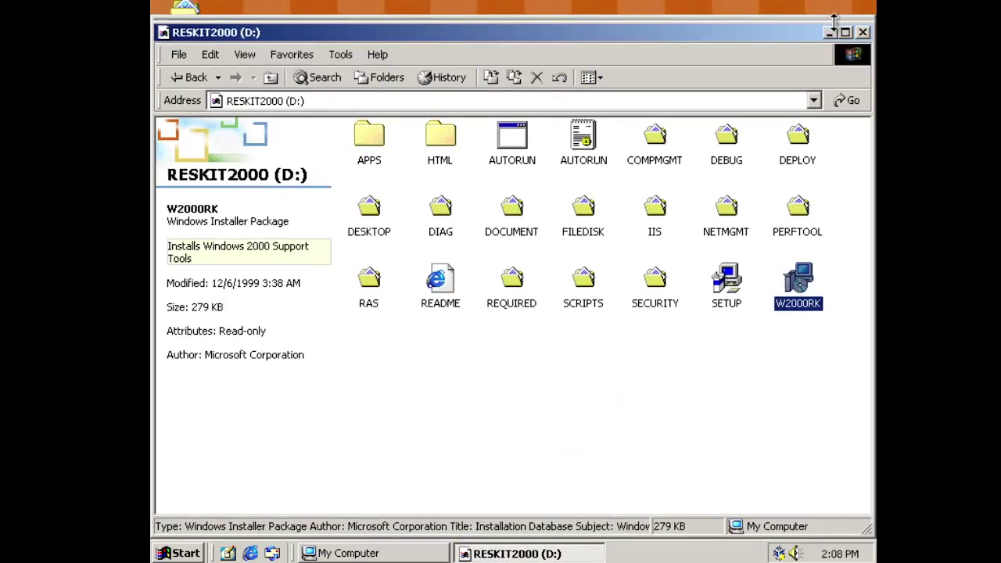
left_click_drag(768, 35, 771, 19)
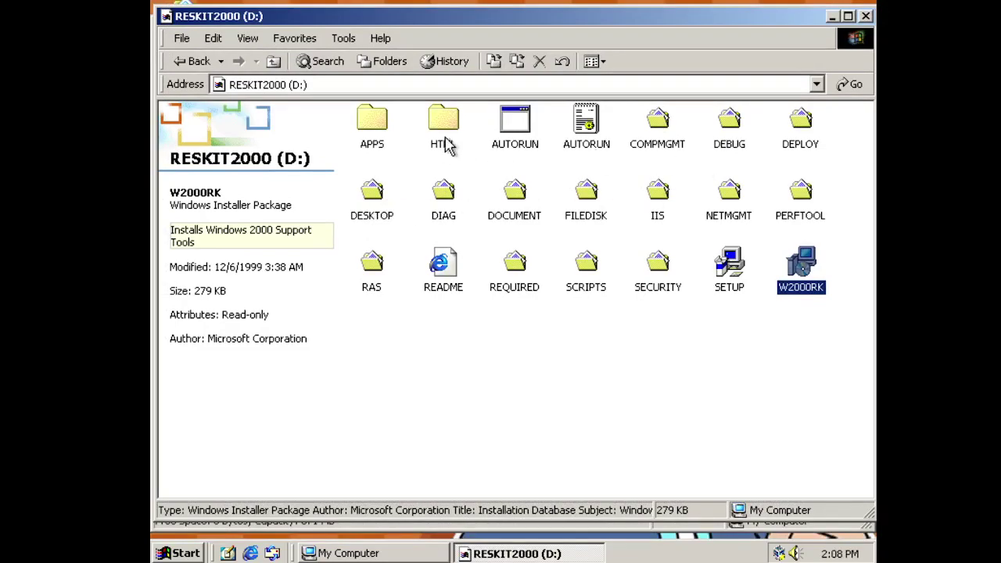
- Try to open the DESKTOP cabinet file on the disc, and close the RESKIT2000 (D:) and My Computer windows
double_click(372, 194)
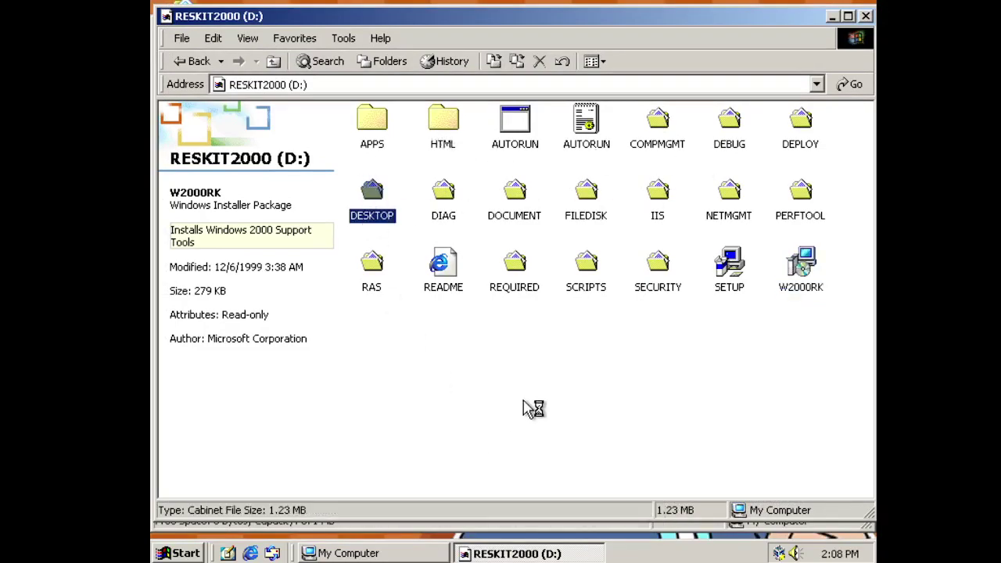
left_click(866, 16)
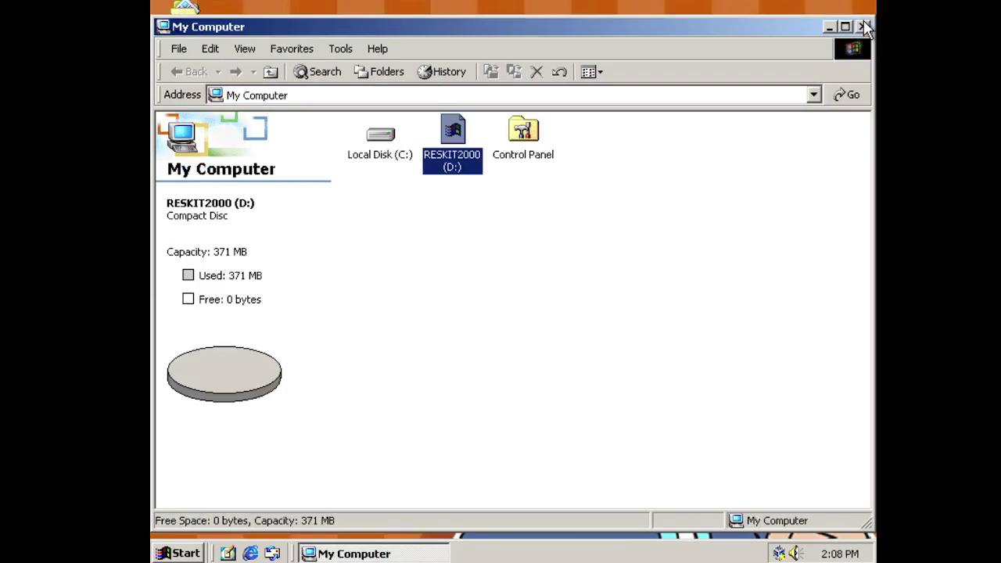
left_click(866, 26)
left_click(286, 105)
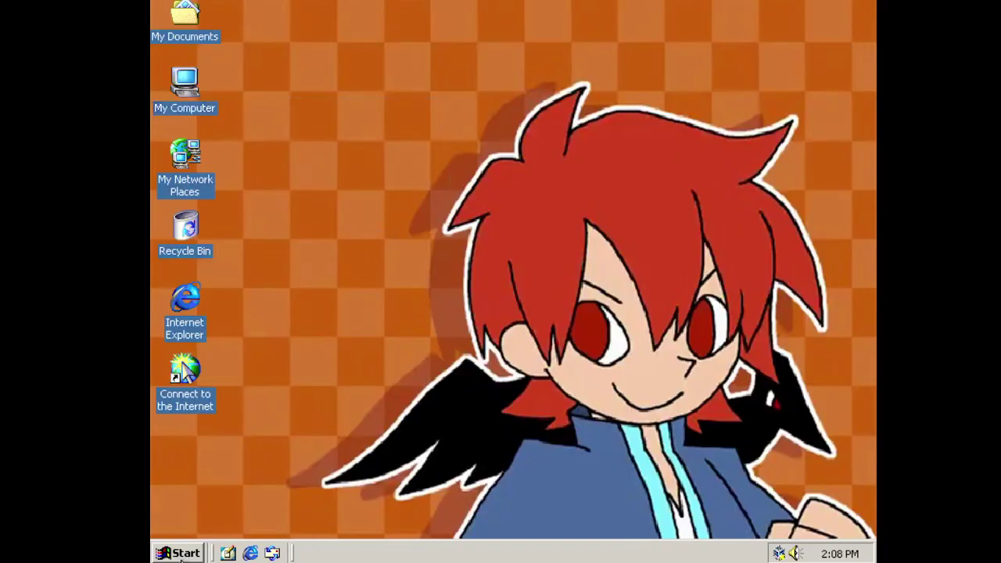
- Open the Windows 2000 Resource Kit Tools window and go into its Performance Tools folder
left_click(181, 553)
mouse_move(268, 335)
mouse_move(447, 333)
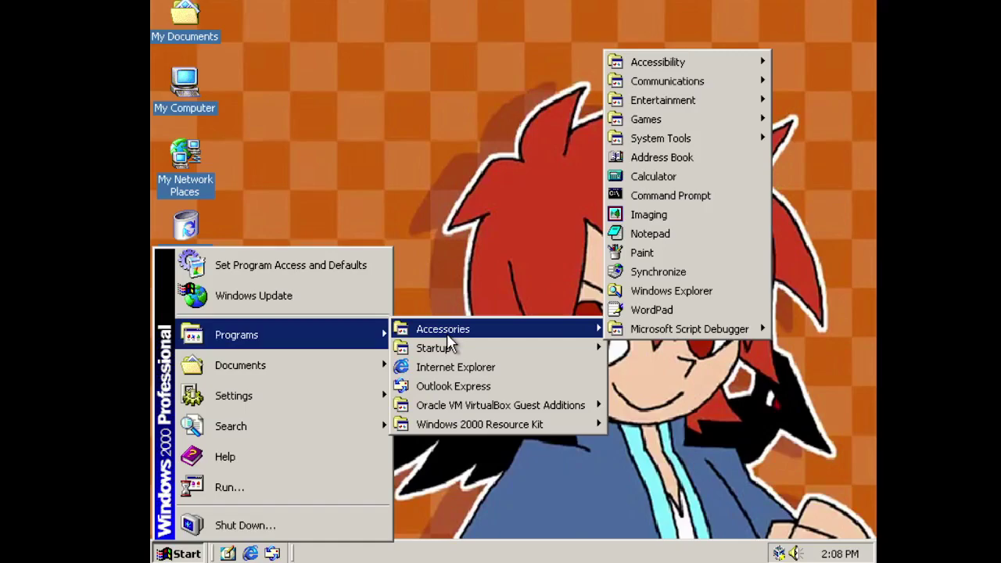
mouse_move(446, 423)
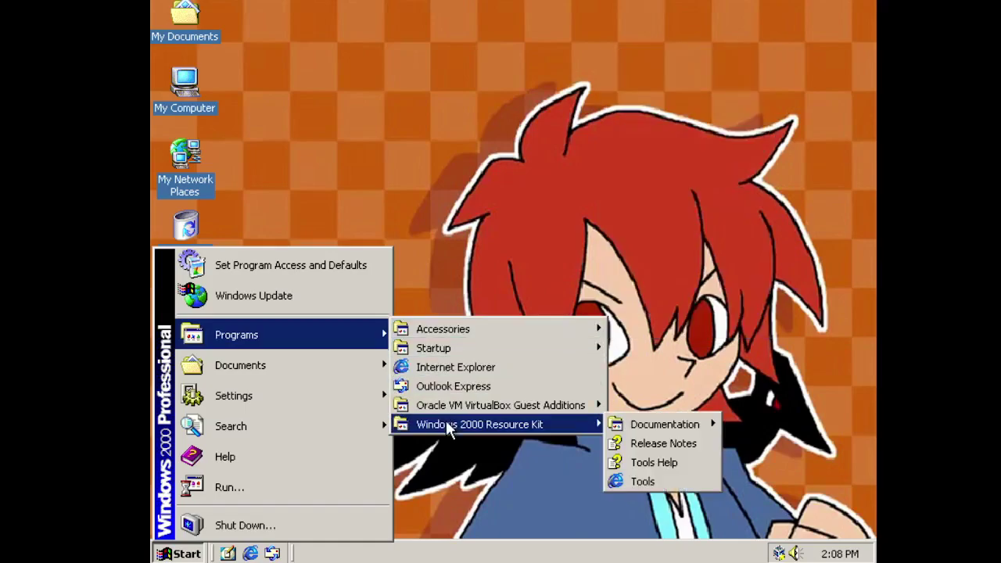
left_click(646, 480)
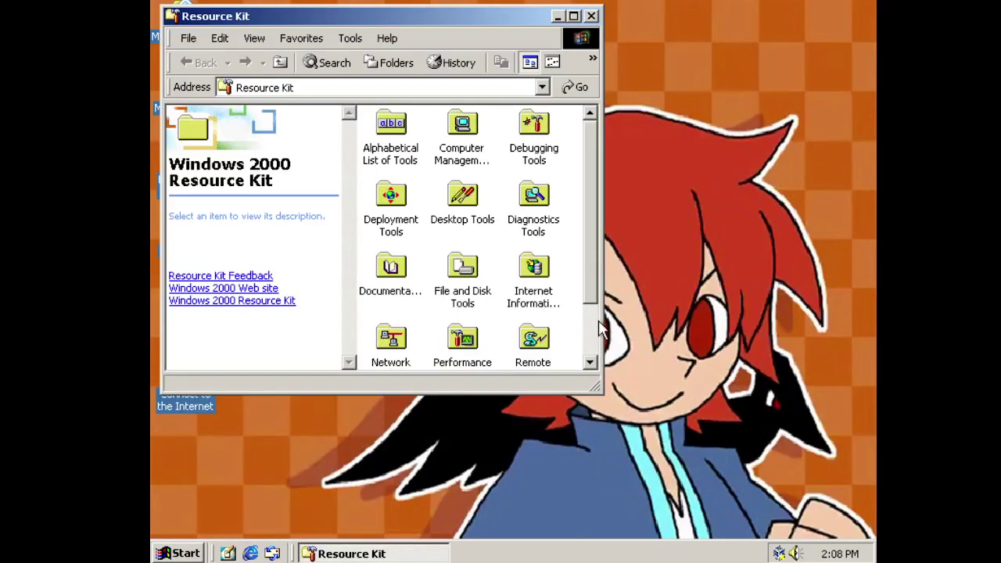
left_click(591, 313)
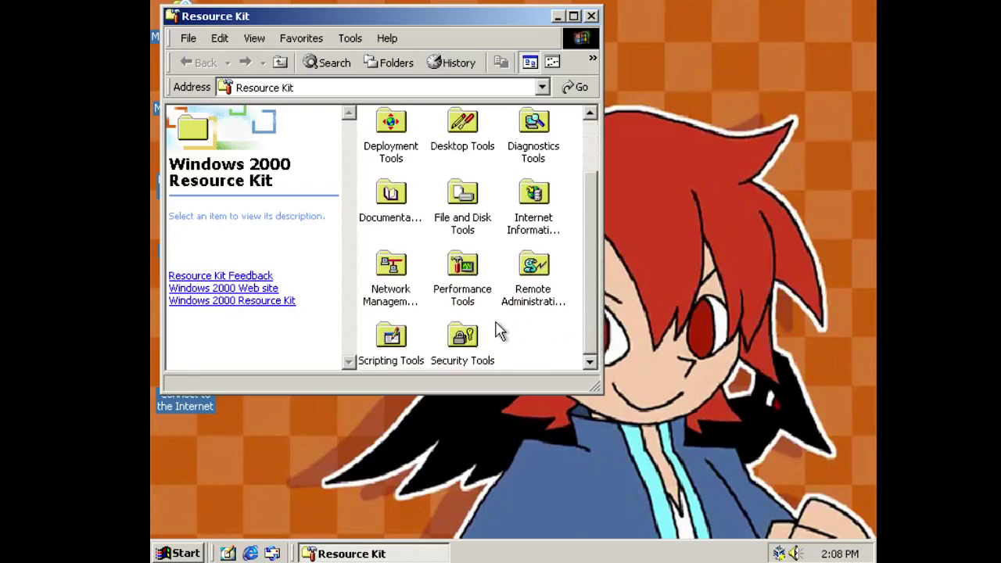
left_click_drag(590, 220, 581, 273)
double_click(465, 278)
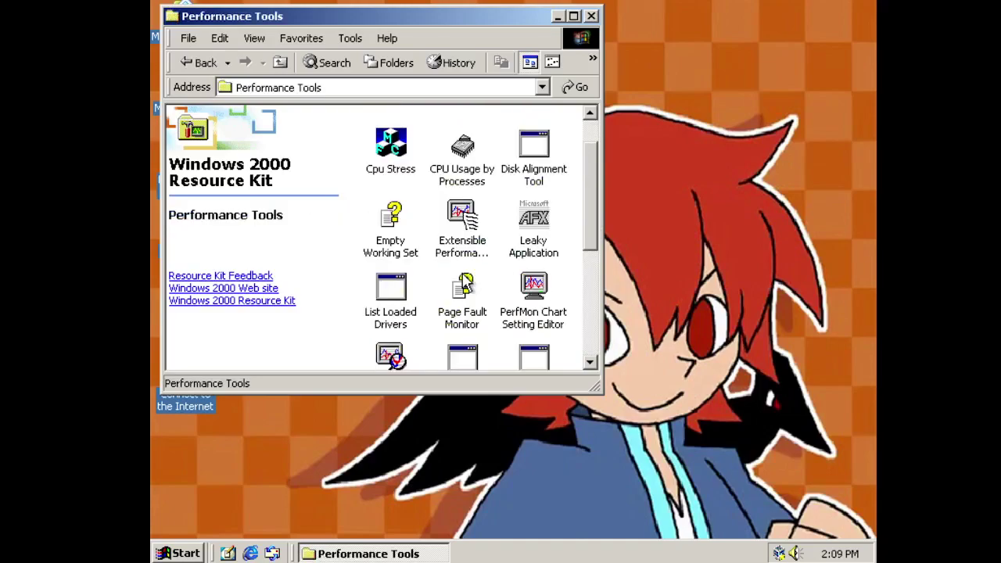
- Run the Total Processors tool, view the total processor usage, and close it
left_click_drag(590, 168, 579, 286)
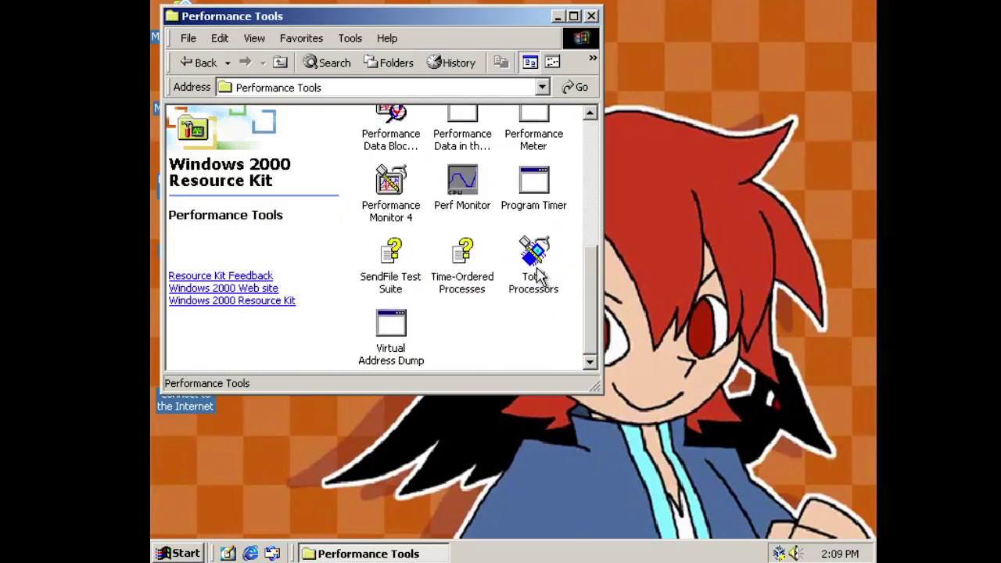
left_click(538, 274)
right_click(525, 286)
left_click(554, 320)
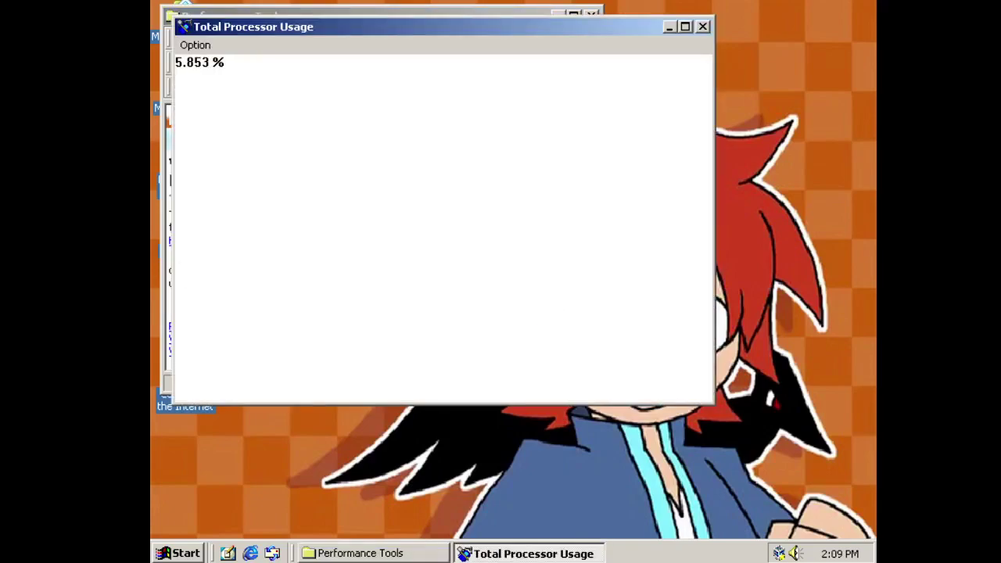
left_click(703, 27)
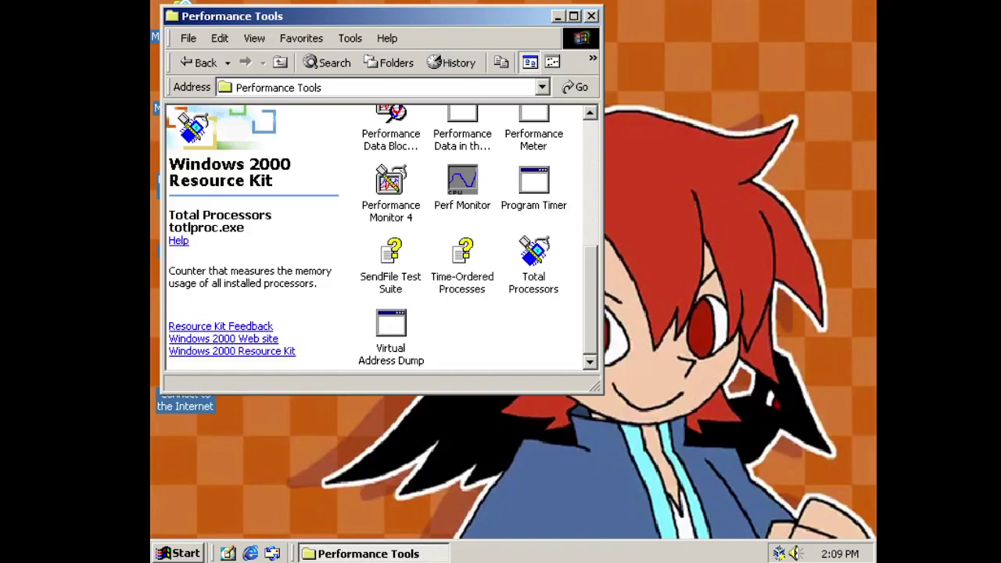
- Launch the Performance Data Block Dump Utility and minimize the Performance Tools window
left_click_drag(593, 251, 582, 179)
left_click(376, 323)
right_click(393, 291)
left_click(421, 332)
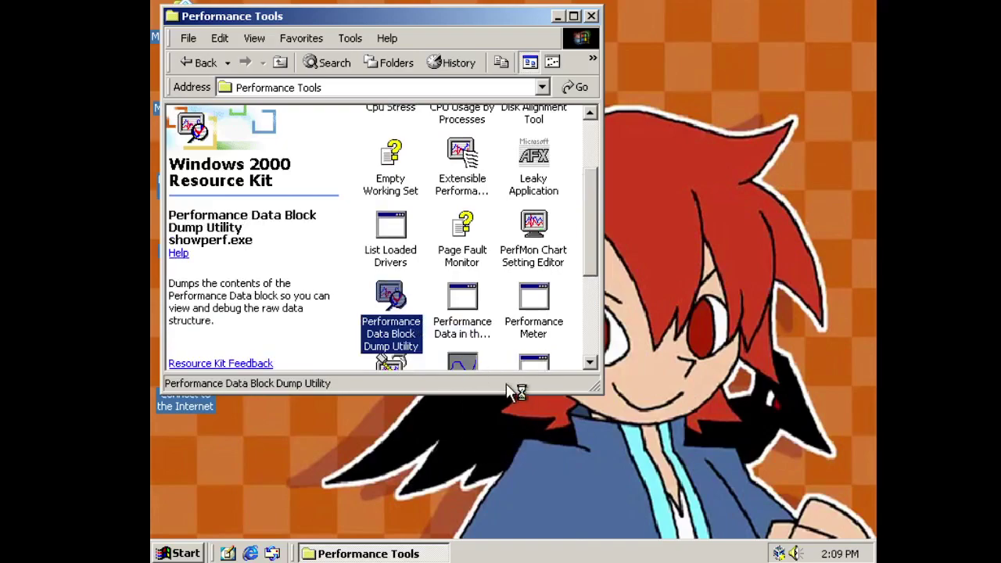
left_click(577, 327)
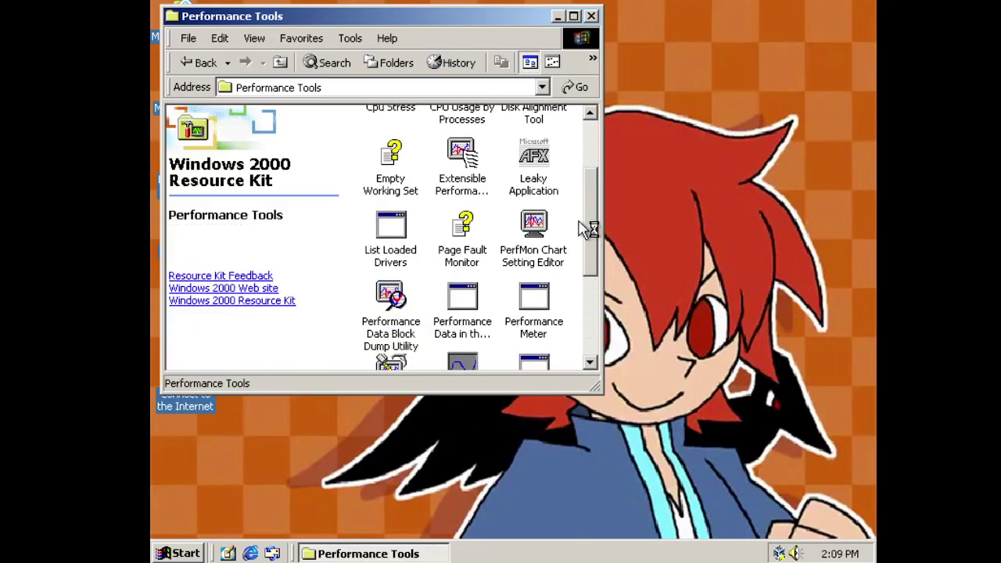
left_click(557, 16)
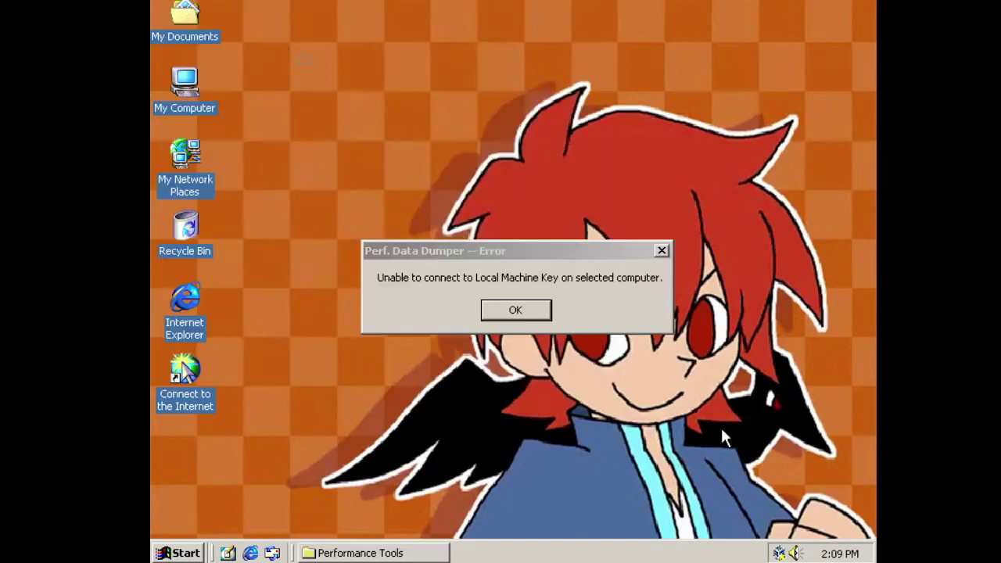
- Dismiss the Perf. Data Dumper error, look over the repositioned utility window, close it, and restore the Performance Tools window
left_click(542, 252)
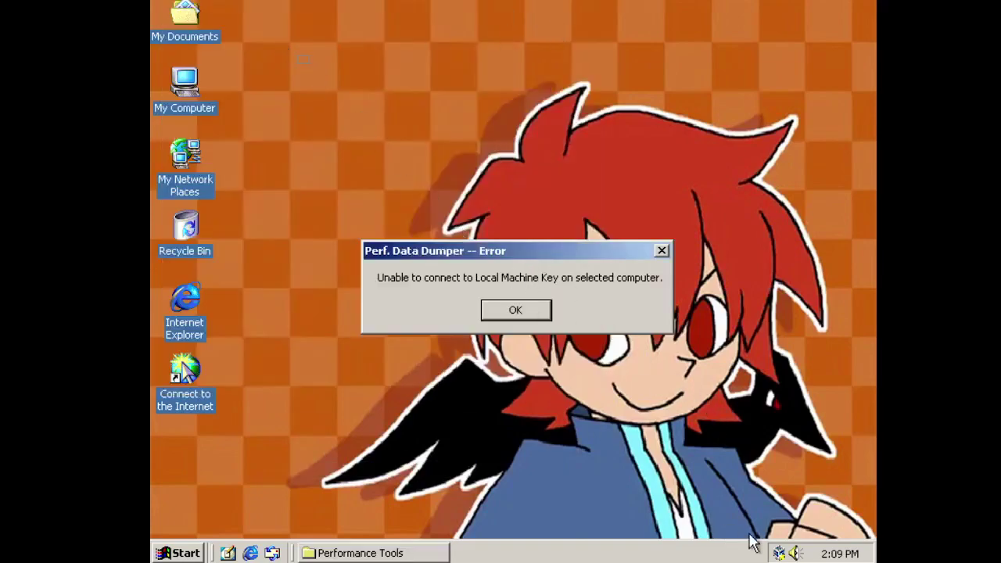
left_click(516, 310)
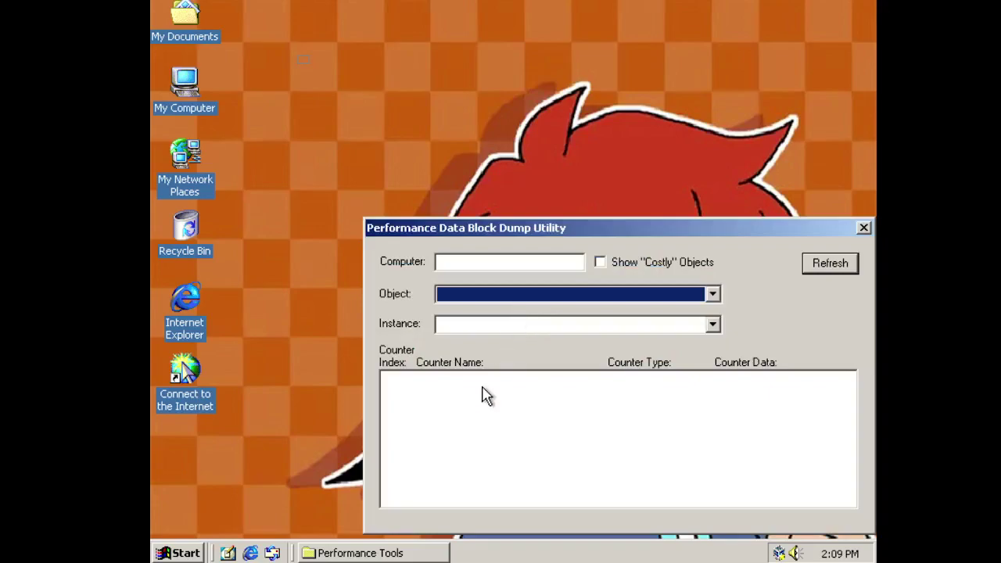
left_click_drag(525, 230, 385, 105)
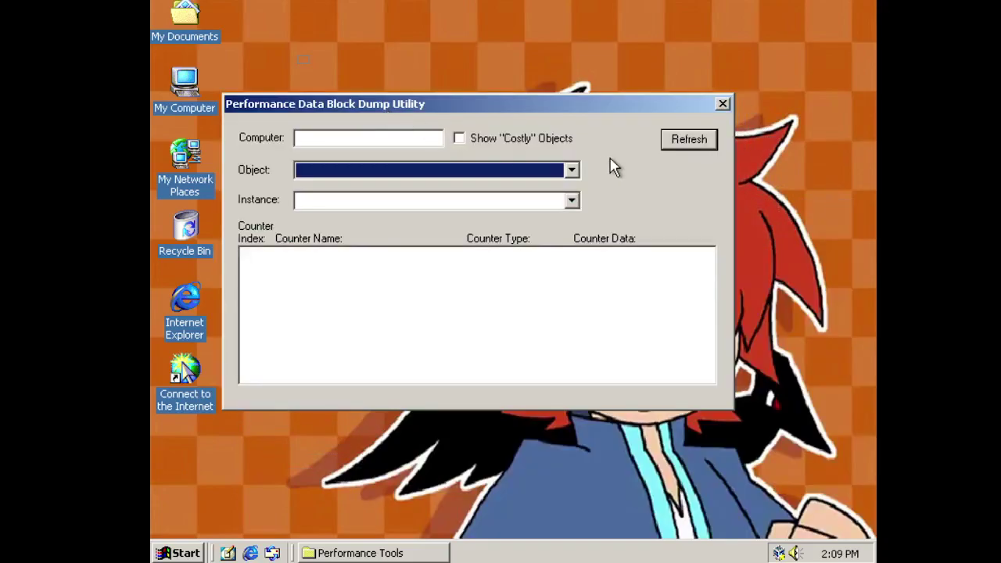
left_click(722, 103)
left_click(409, 554)
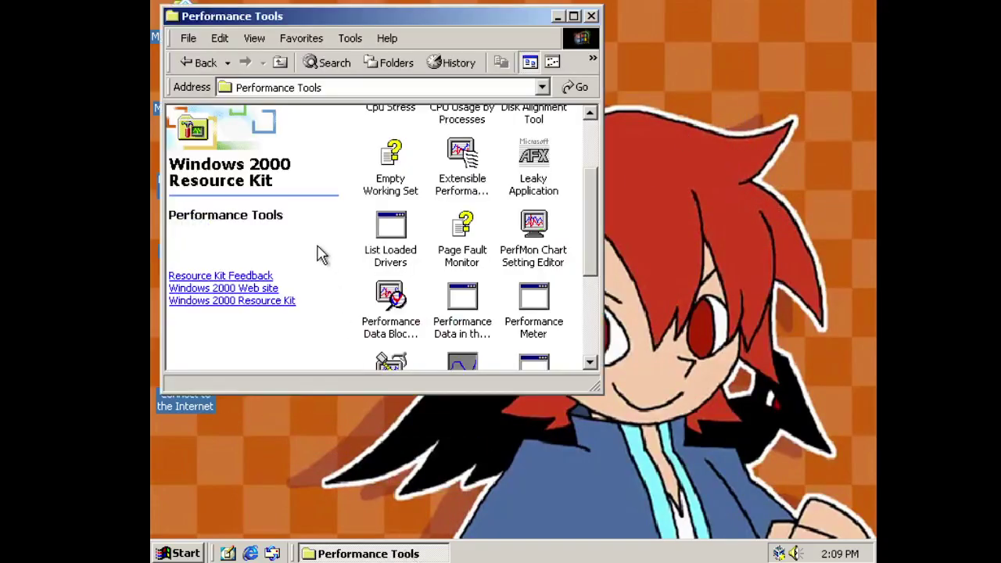
- Run the Leaky Application, start and stop its memory leaking, reset it, and exit
left_click_drag(590, 187, 592, 156)
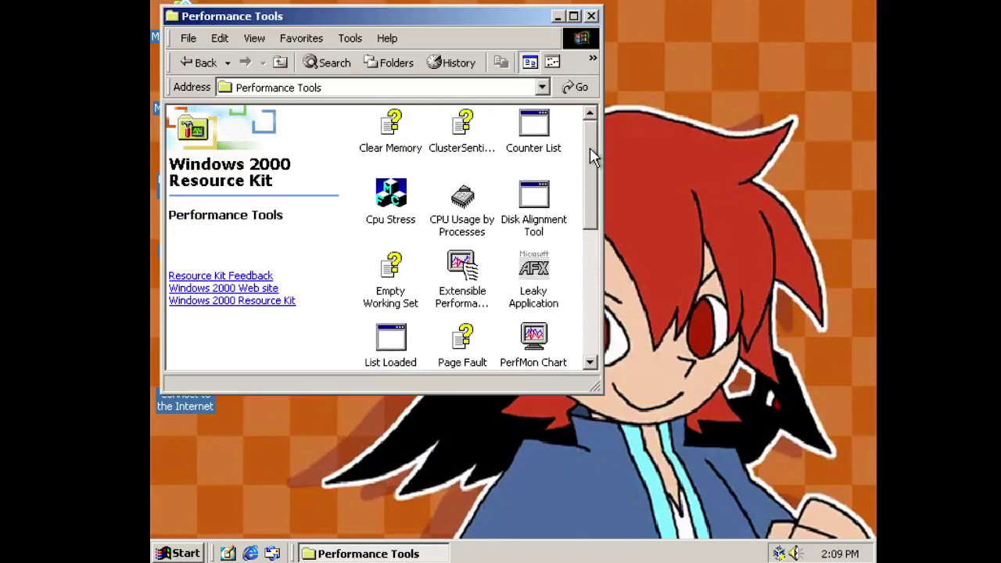
right_click(539, 283)
left_click(567, 318)
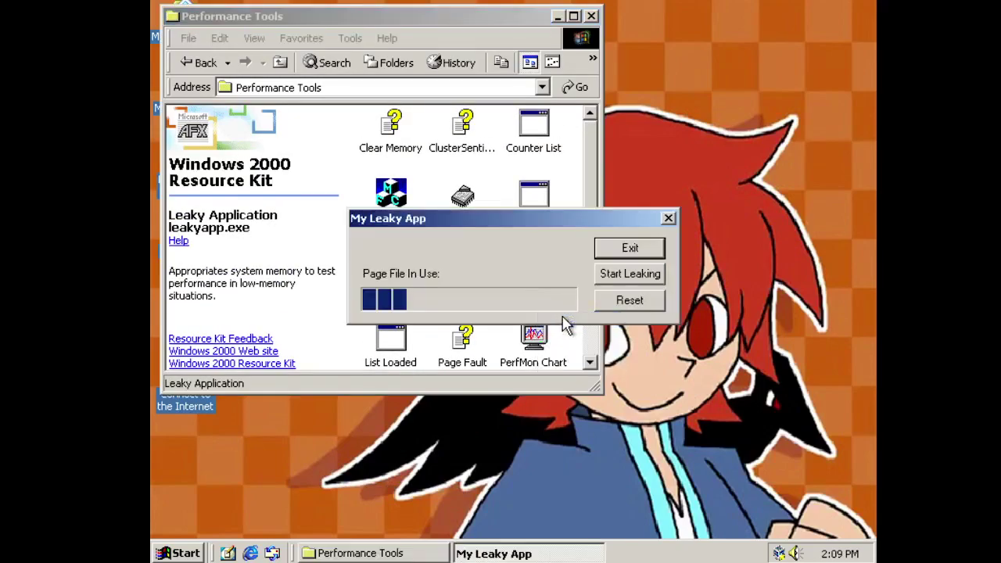
left_click(604, 275)
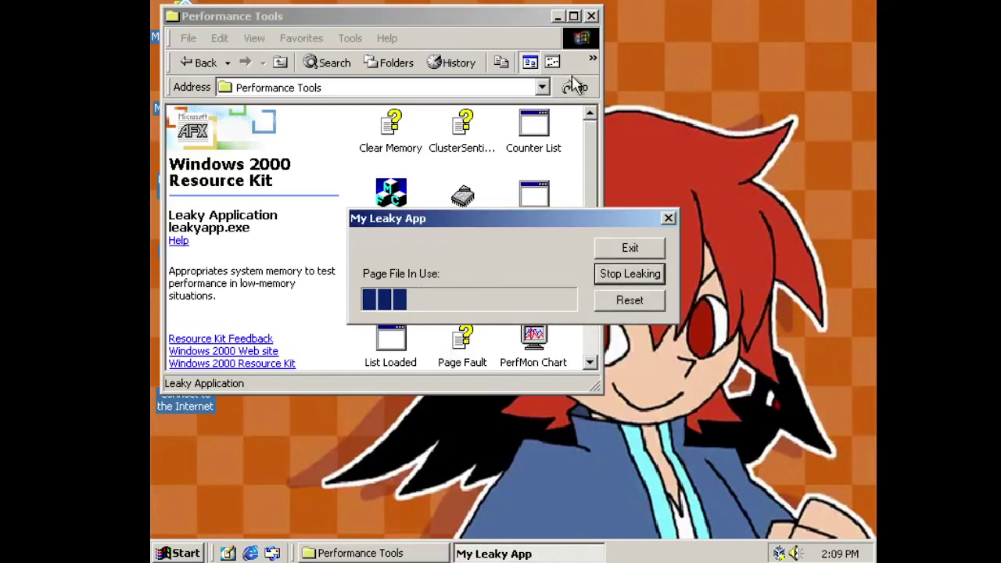
left_click(638, 274)
left_click(630, 296)
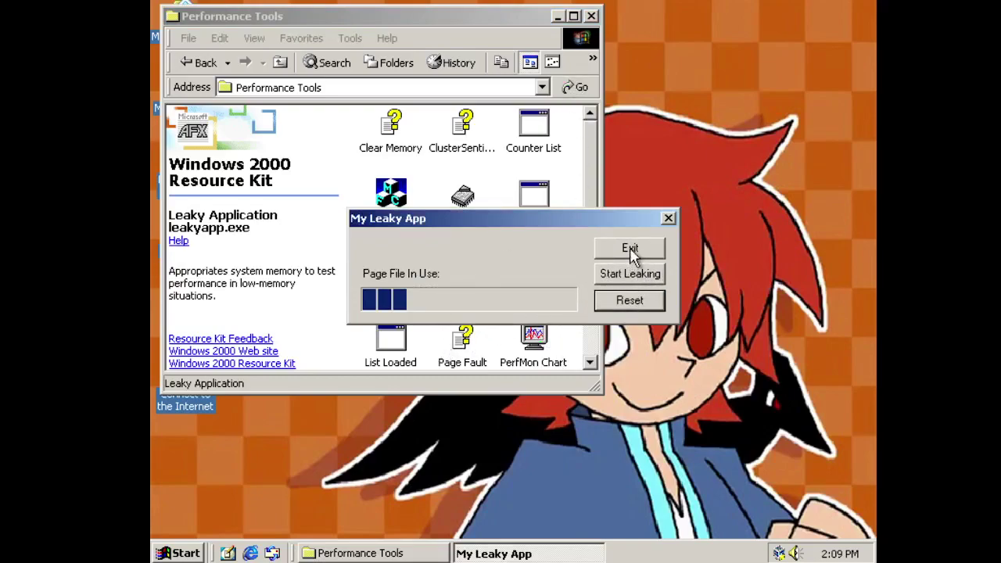
left_click(630, 247)
- Open the Extensible Performance Counter List, look through the listed counters down to W3SVC, and close it
scroll(592, 208, "down", 1)
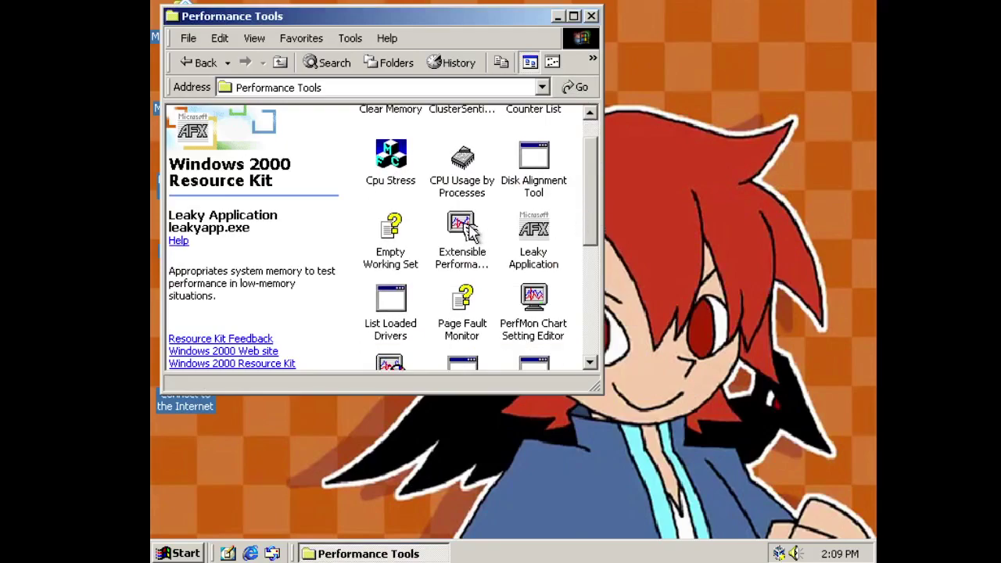
right_click(466, 225)
left_click(494, 266)
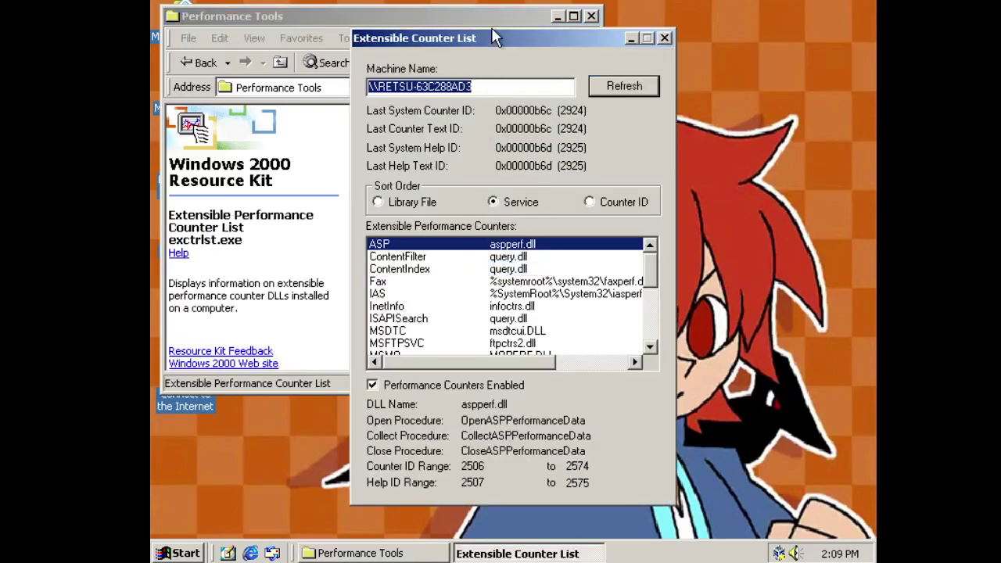
left_click_drag(466, 53, 343, 55)
left_click_drag(525, 258, 530, 340)
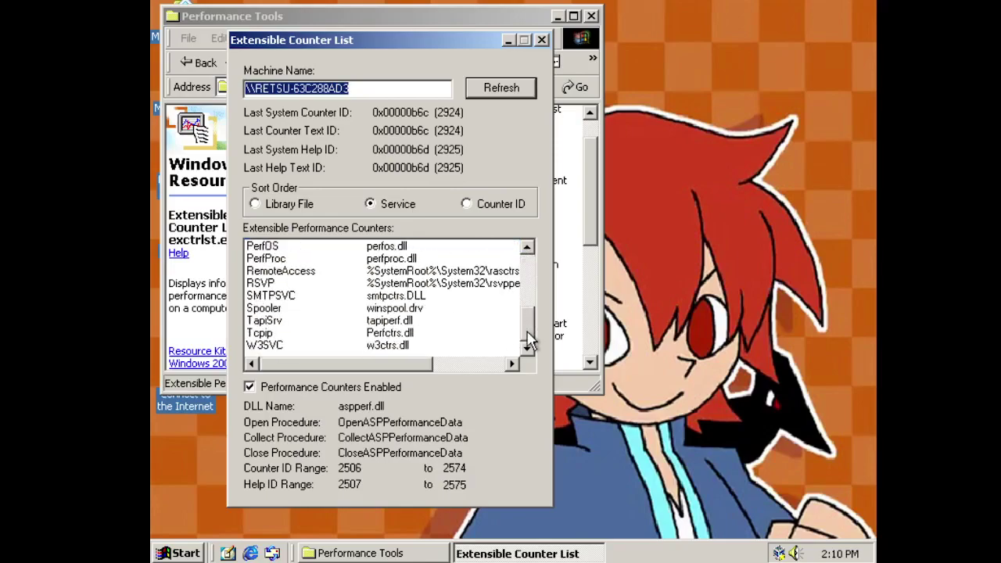
left_click(542, 39)
- Launch Cpu Stress, keep Thread 1's activity at Low, and activate threads 2, 3 and 4
right_click(396, 156)
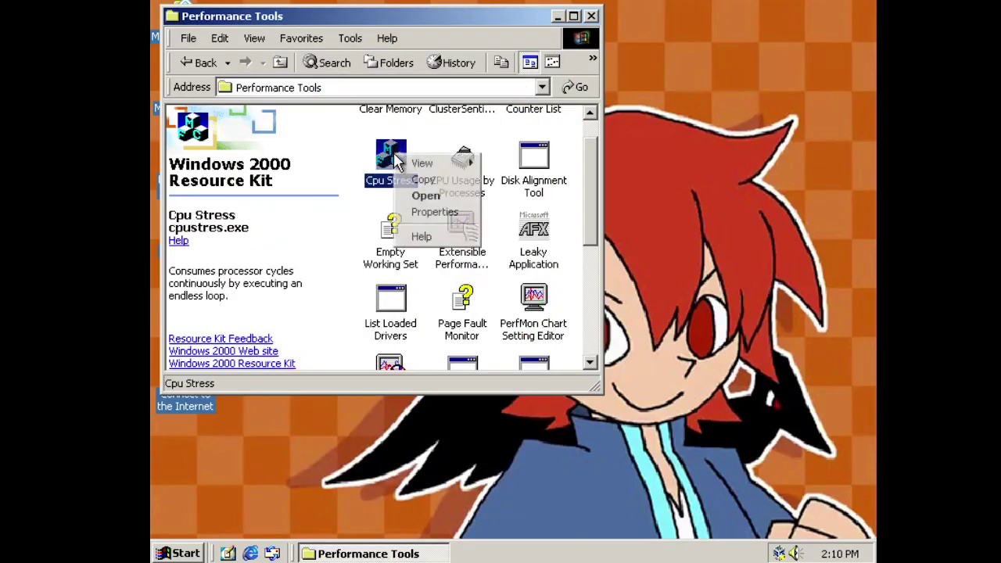
left_click(420, 200)
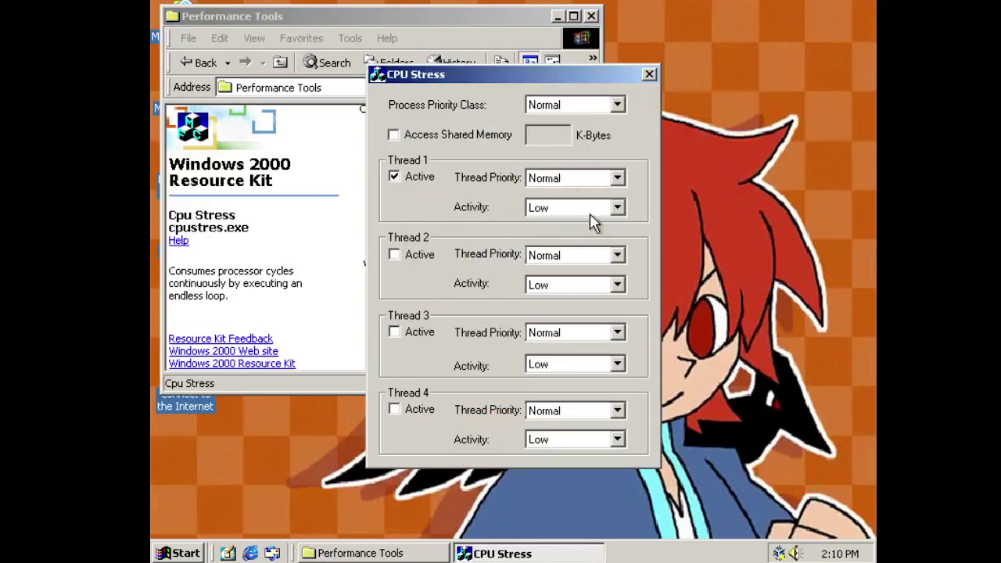
left_click(587, 209)
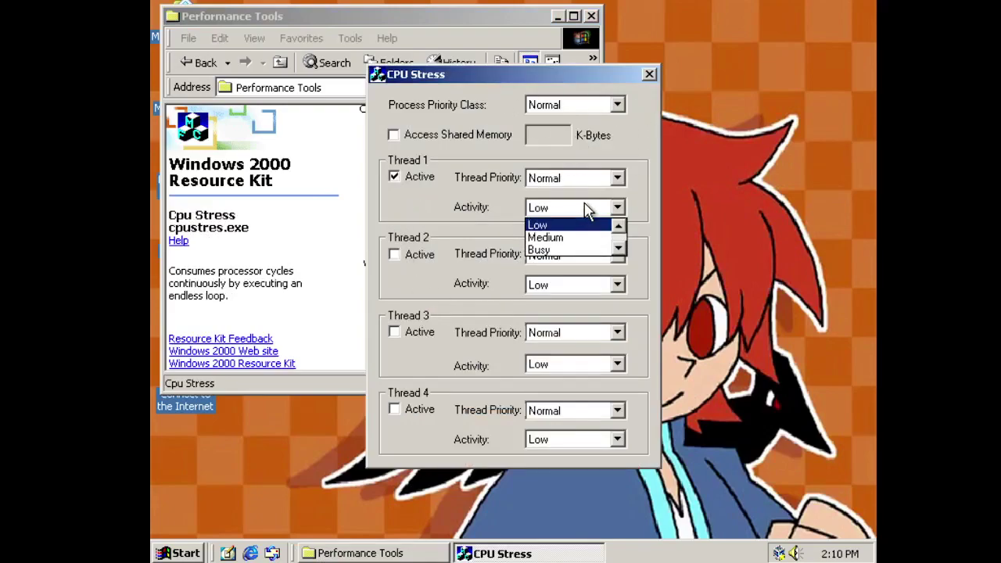
left_click(573, 226)
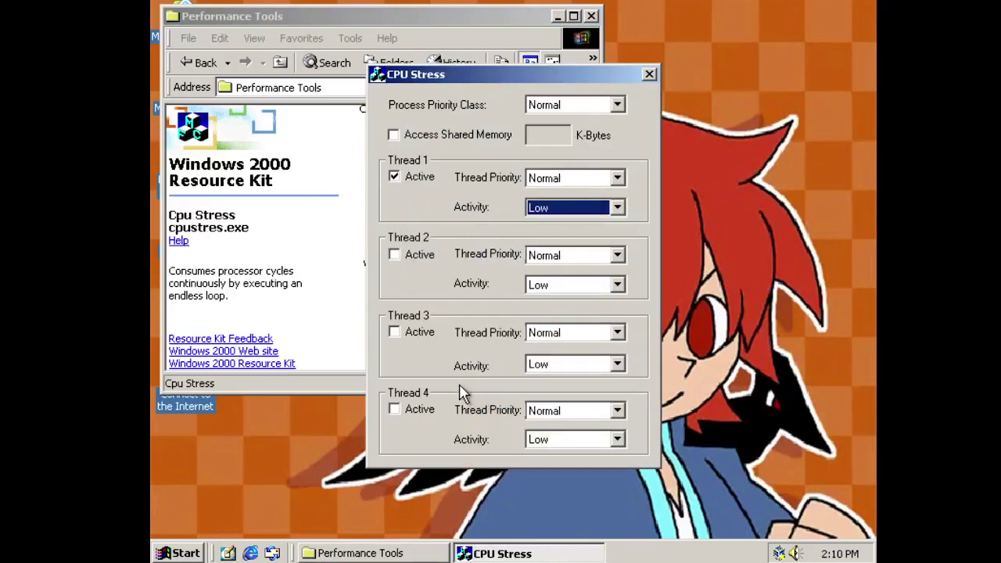
left_click(417, 334)
left_click(413, 256)
left_click(414, 411)
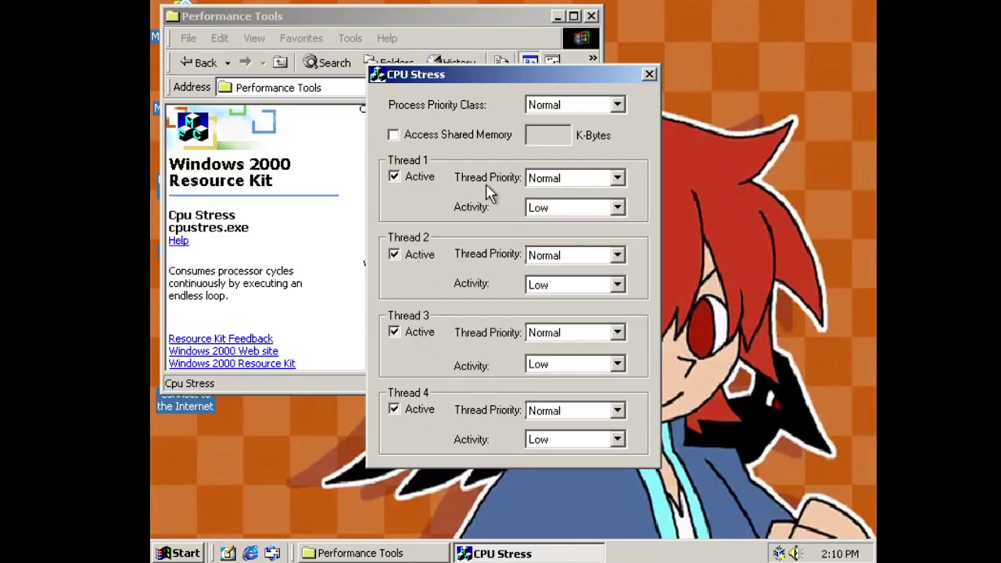
- Set the CPU Stress process priority class to High and close the tool
left_click(602, 104)
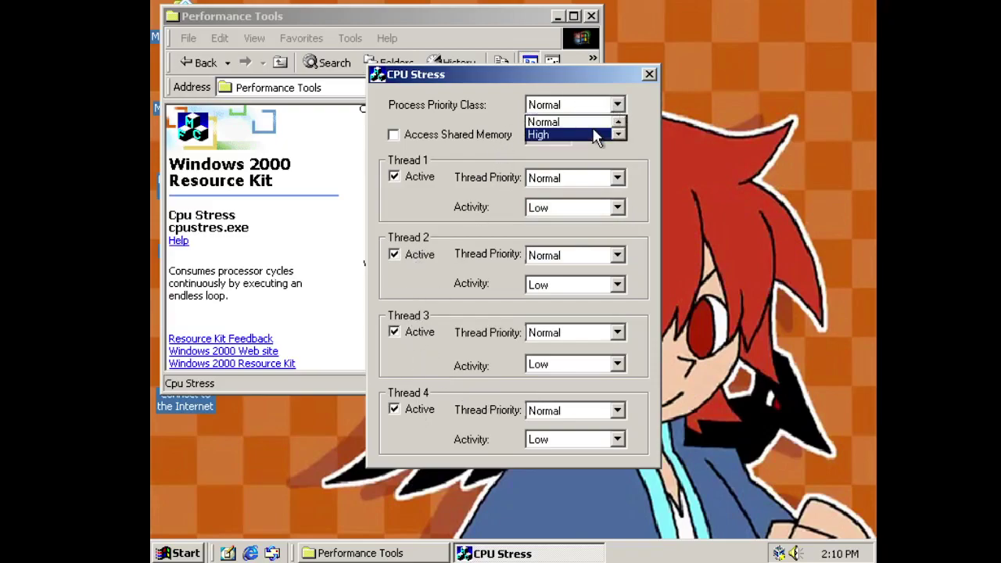
left_click(599, 133)
left_click(650, 74)
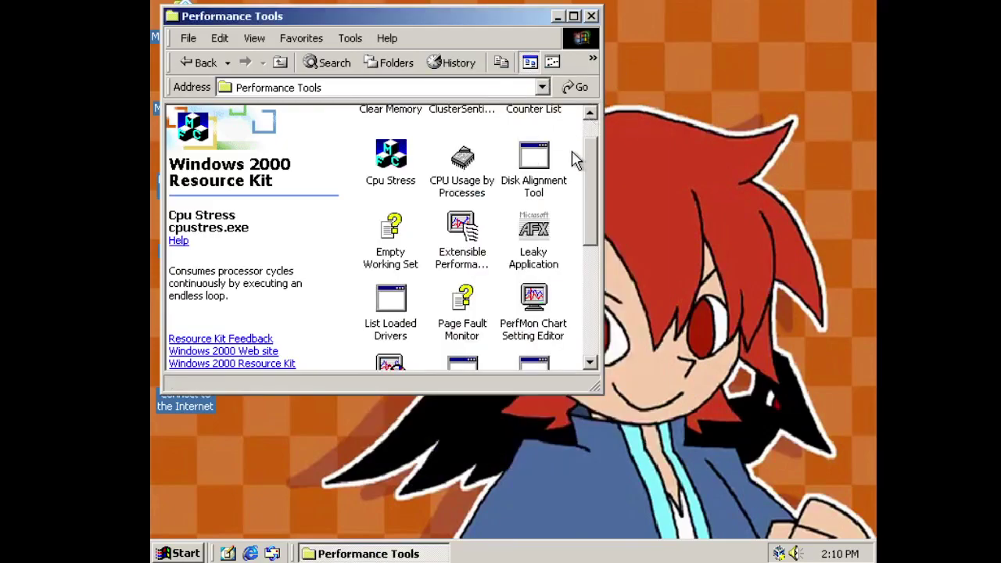
- Run CPU Usage by Processes, view the per-process usage in the repositioned QuickSlice window, and close it
scroll(594, 196, "up", 2)
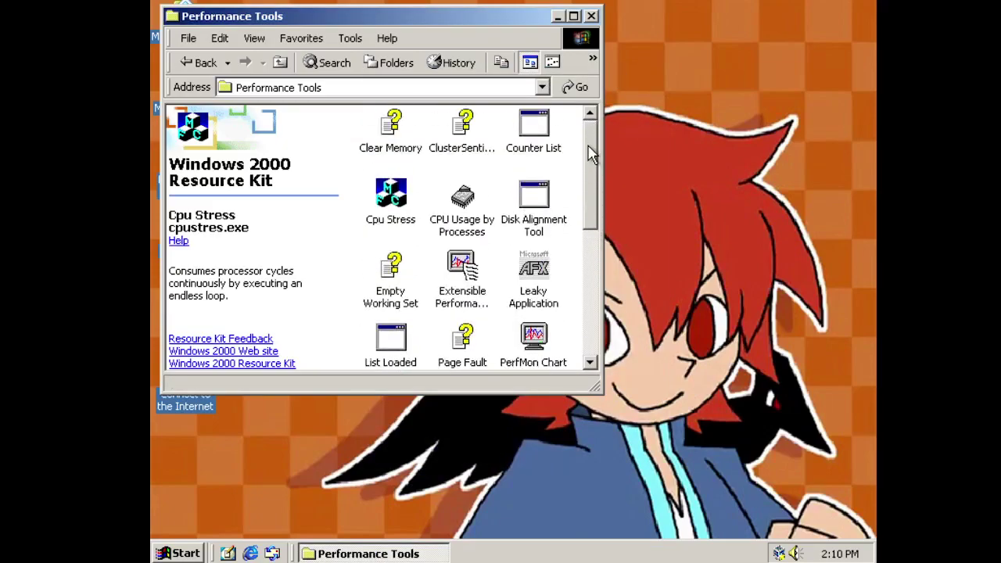
right_click(464, 222)
left_click(493, 258)
left_click_drag(312, 246, 413, 112)
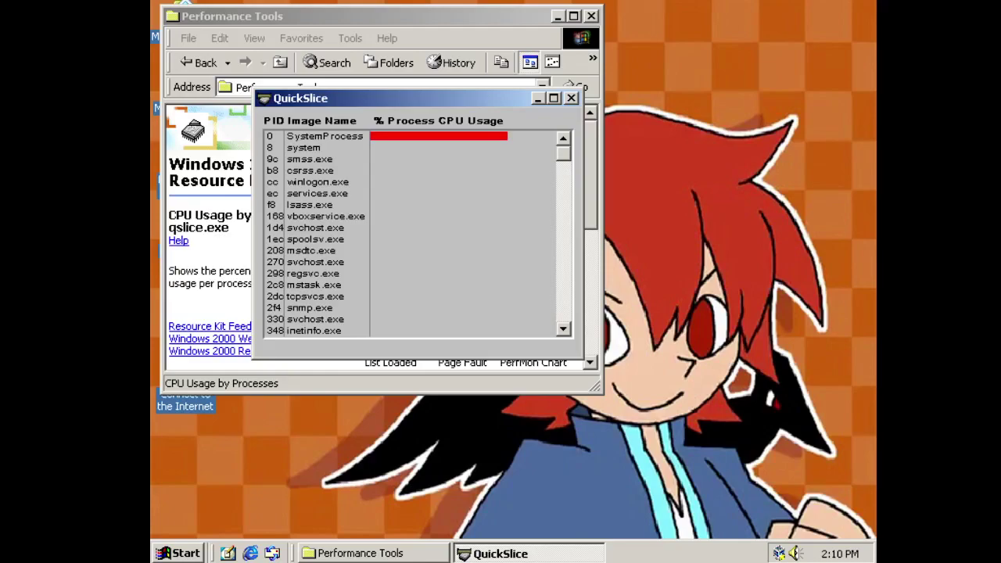
left_click(571, 97)
- Launch Perf Monitor and move its CPU meter clear of the Performance Tools window
left_click_drag(593, 159, 575, 295)
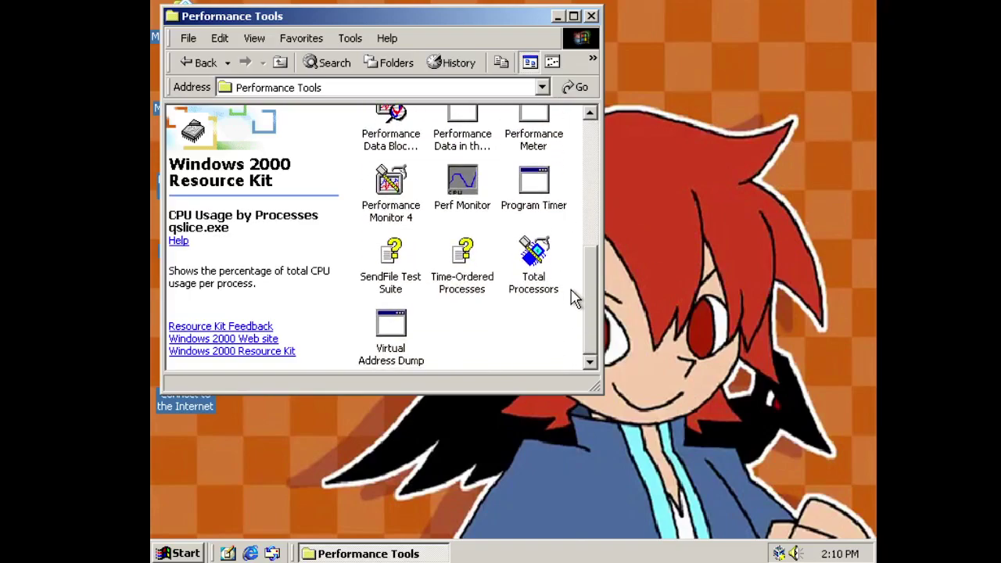
right_click(454, 192)
left_click(480, 230)
left_click_drag(626, 38, 735, 45)
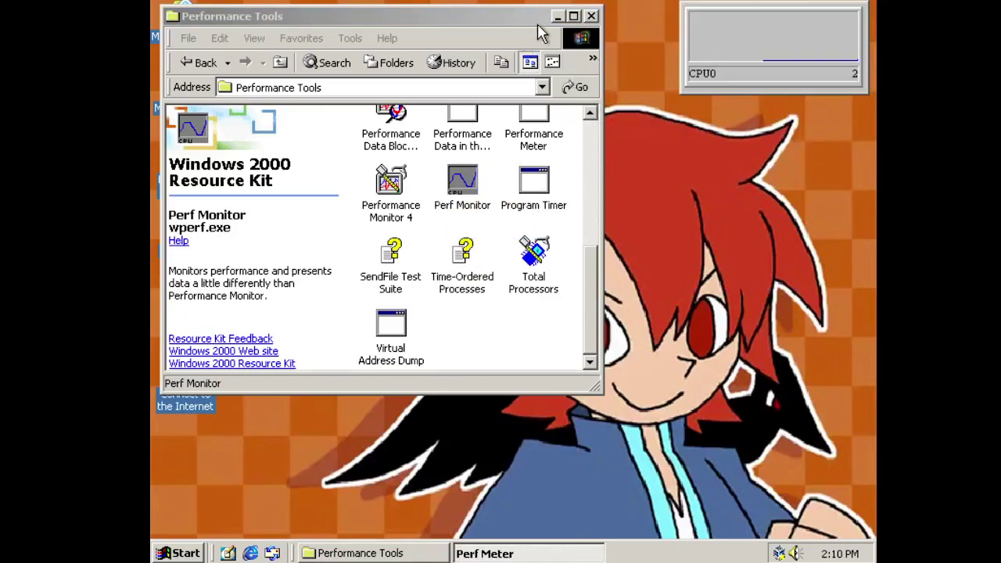
- Return from the Performance Tools folder to the main Resource Kit folder
left_click_drag(592, 323, 583, 171)
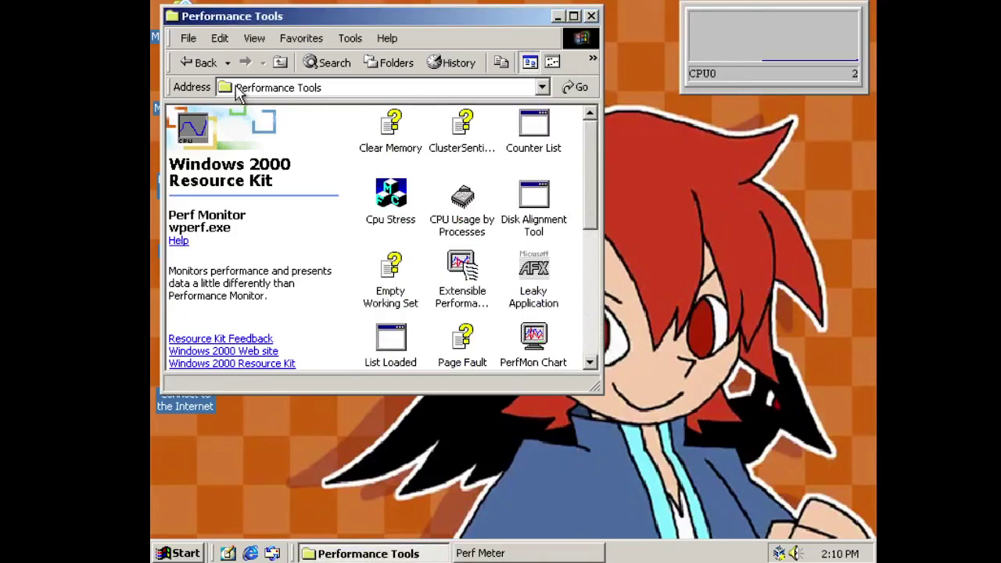
left_click(202, 62)
scroll(594, 218, "up", 2)
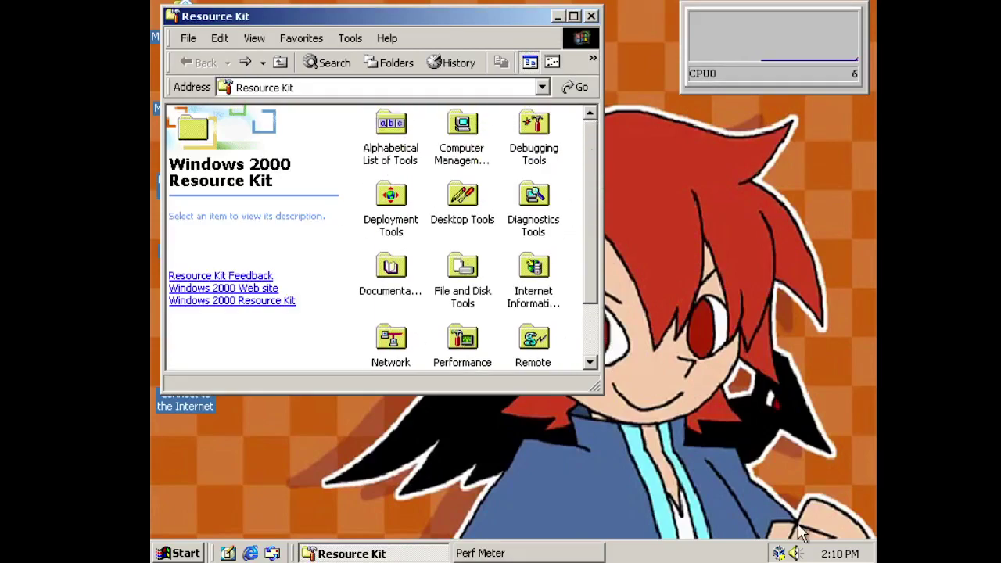
- Check the system volume level and open Control Panel
left_click(798, 554)
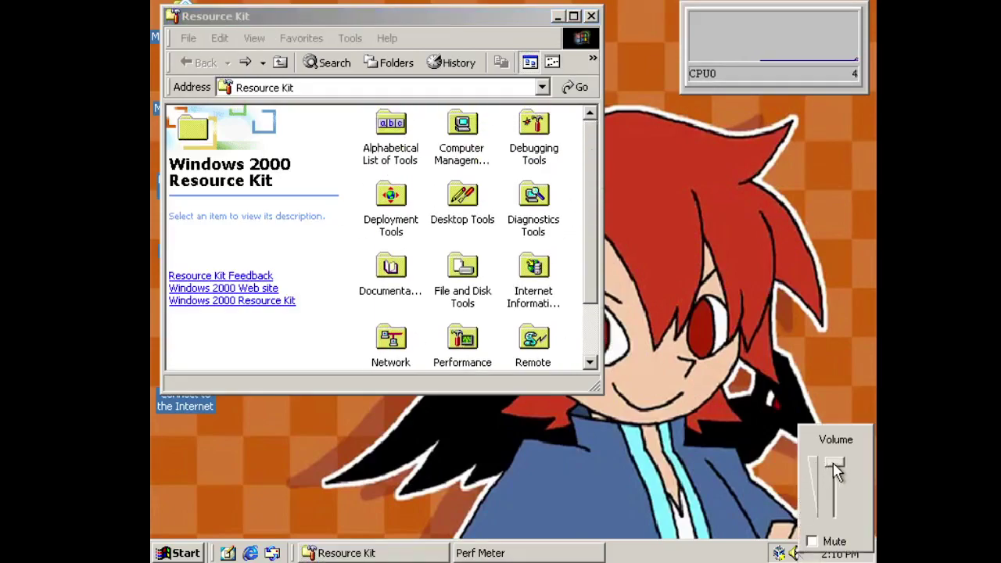
right_click(390, 465)
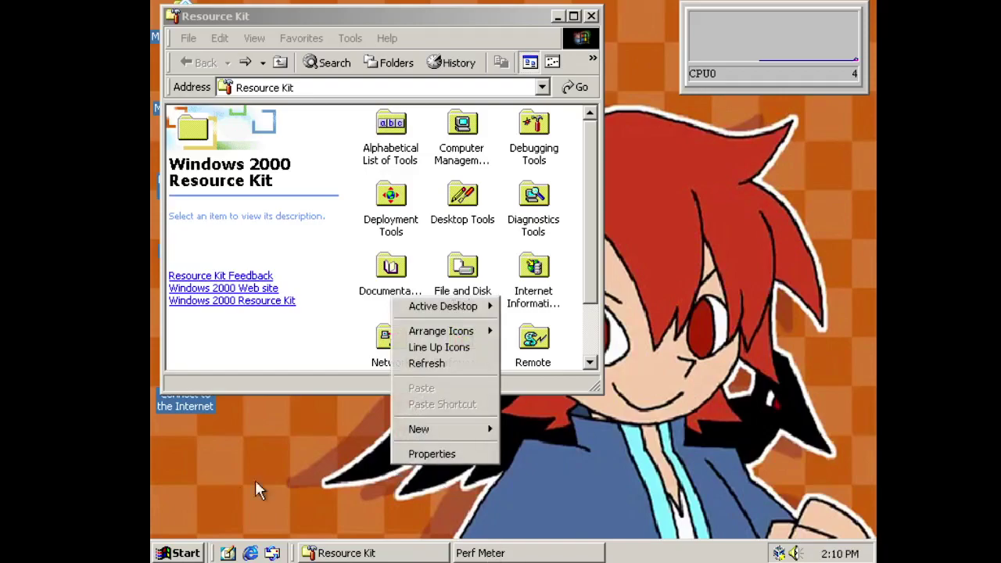
left_click(181, 553)
mouse_move(316, 344)
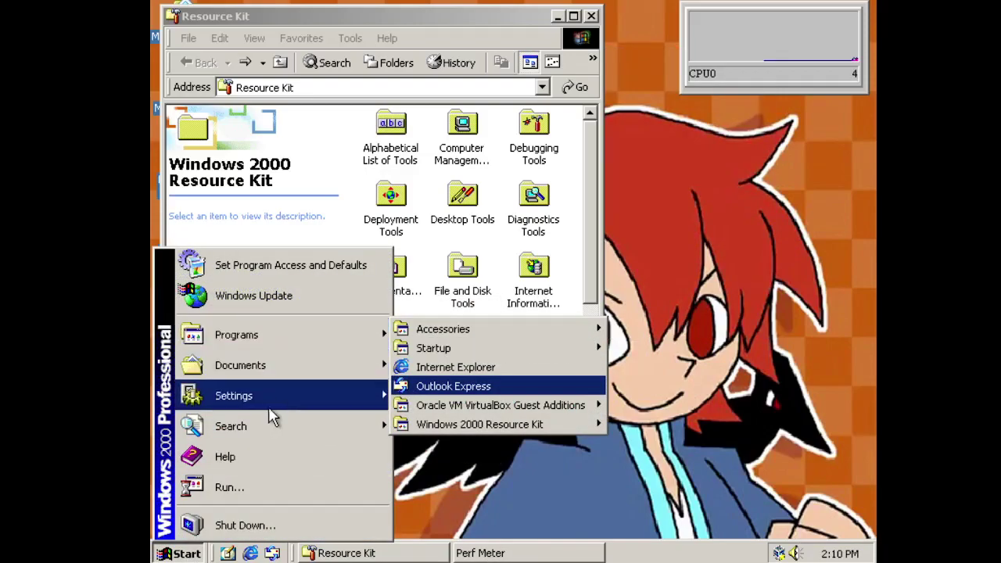
mouse_move(268, 407)
left_click(474, 391)
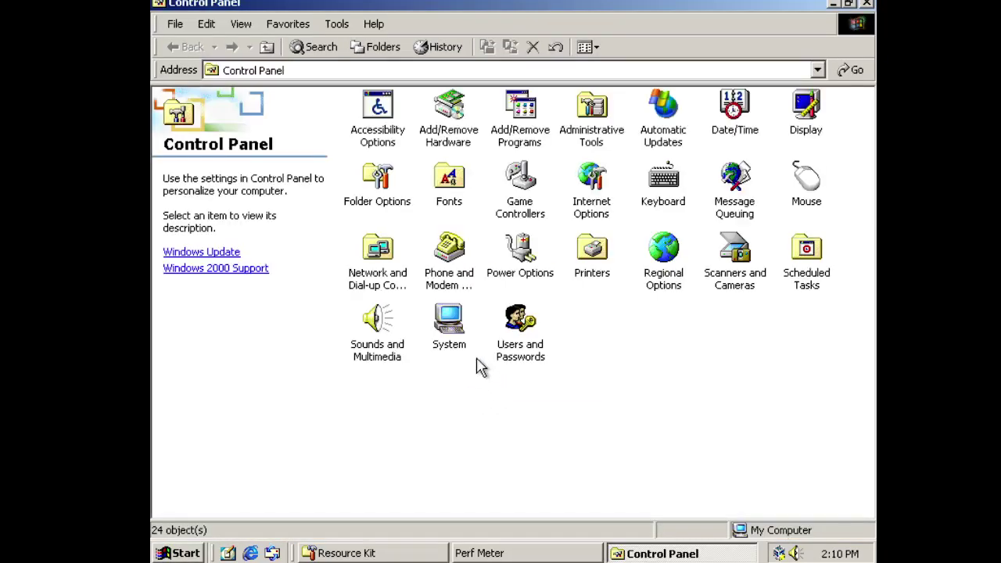
- Preview the Asterisk and Exit Windows sounds in Sounds and Multimedia, cancel the dialog, and close Control Panel
double_click(374, 317)
left_click(308, 160)
left_click(444, 274)
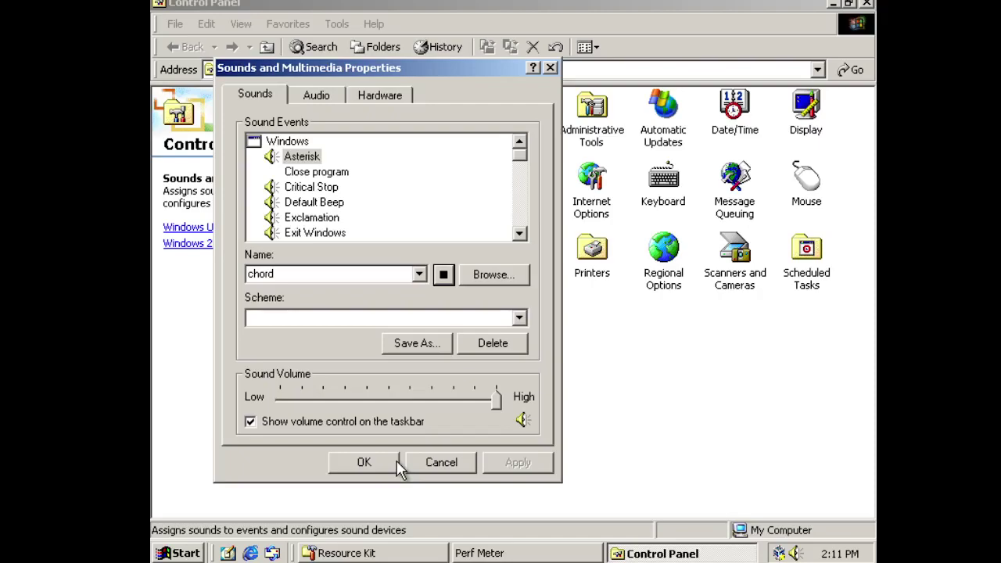
left_click(445, 273)
left_click(321, 233)
left_click(444, 275)
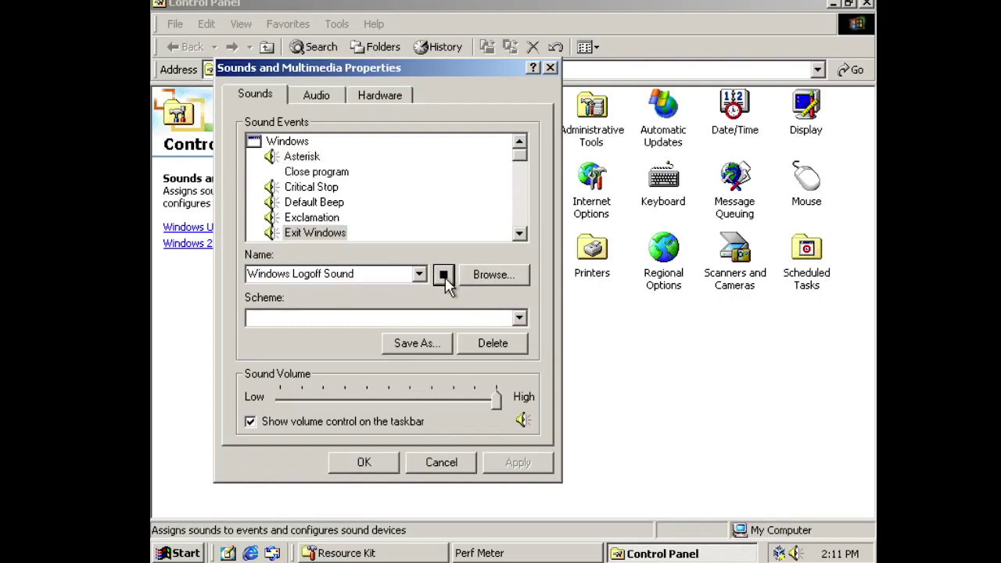
left_click(436, 468)
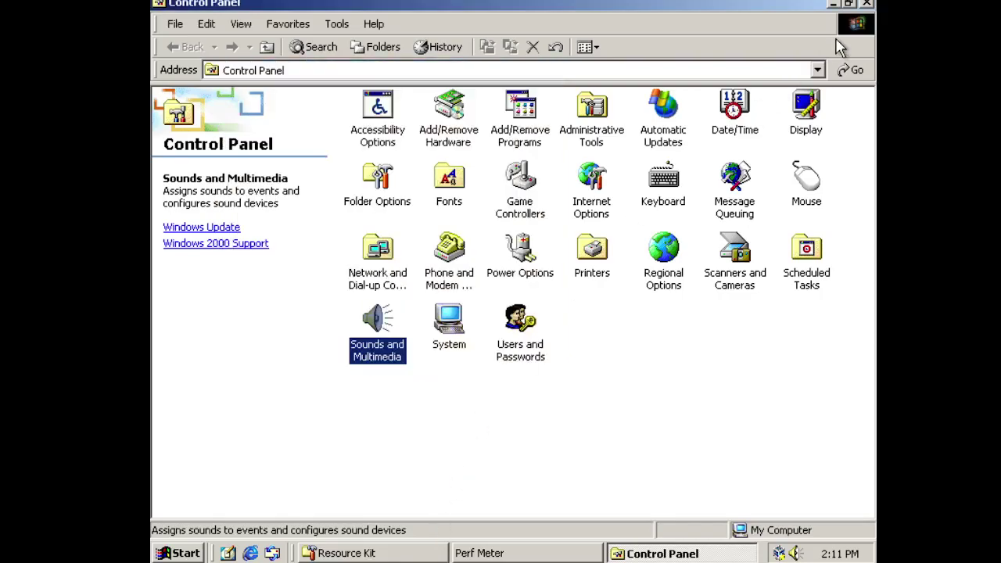
left_click(867, 4)
- Open the Security Tools folder in the Resource Kit and reposition the Perf Meter window clear of it
left_click_drag(757, 24, 763, 2)
left_click_drag(594, 145, 563, 196)
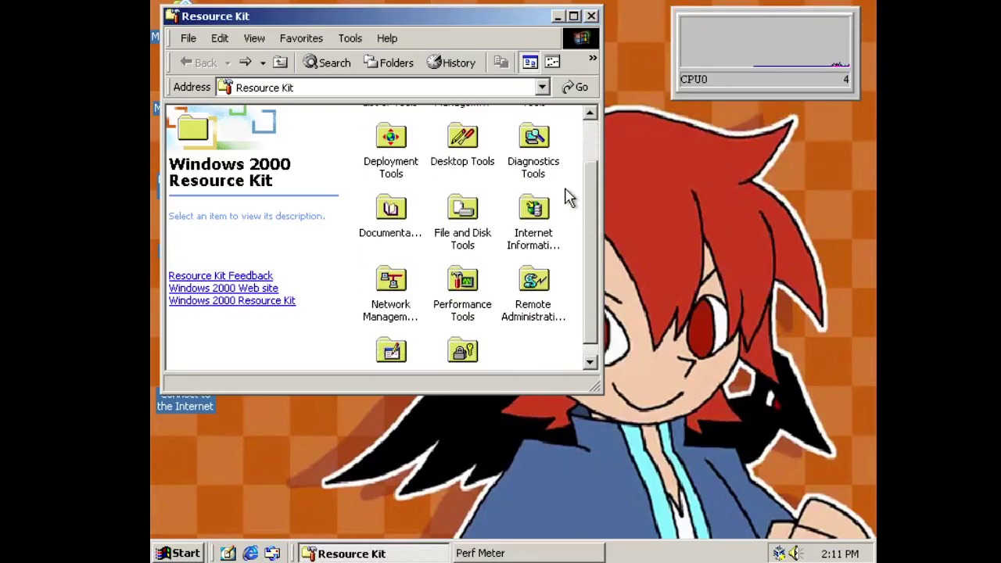
double_click(472, 345)
mouse_move(768, 28)
left_mouse_down()
mouse_move(721, 126)
mouse_move(768, 107)
mouse_move(766, 44)
mouse_move(775, 34)
left_mouse_up()
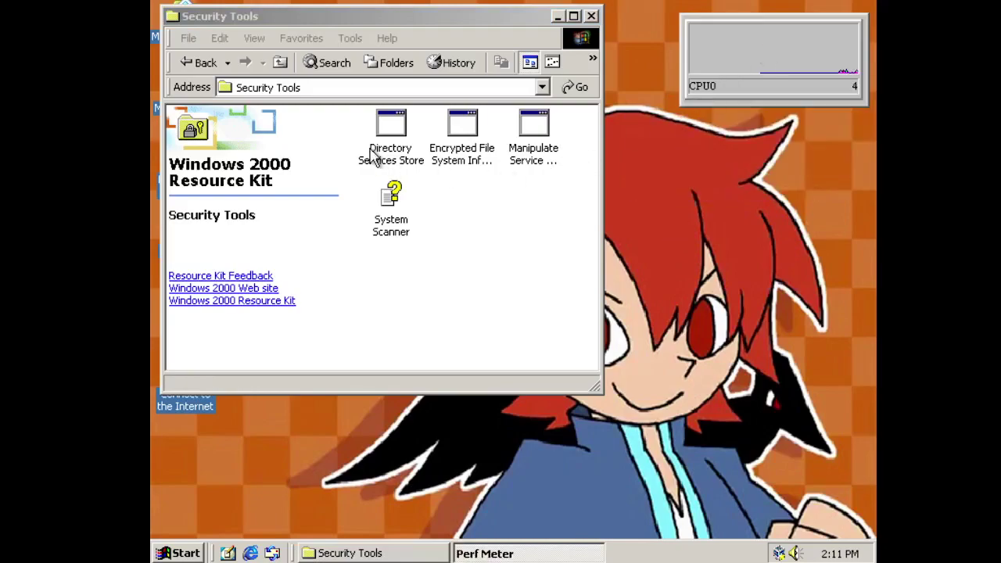
- Run the Encrypted File System Information tool, try entering y and /U at its prompt, and close the console
right_click(378, 149)
left_click(408, 174)
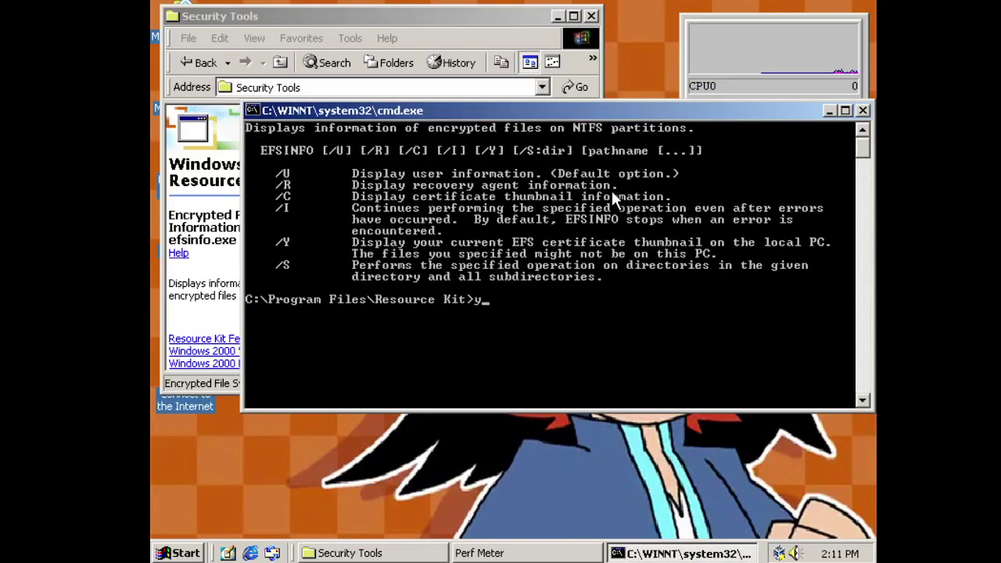
key("Return")
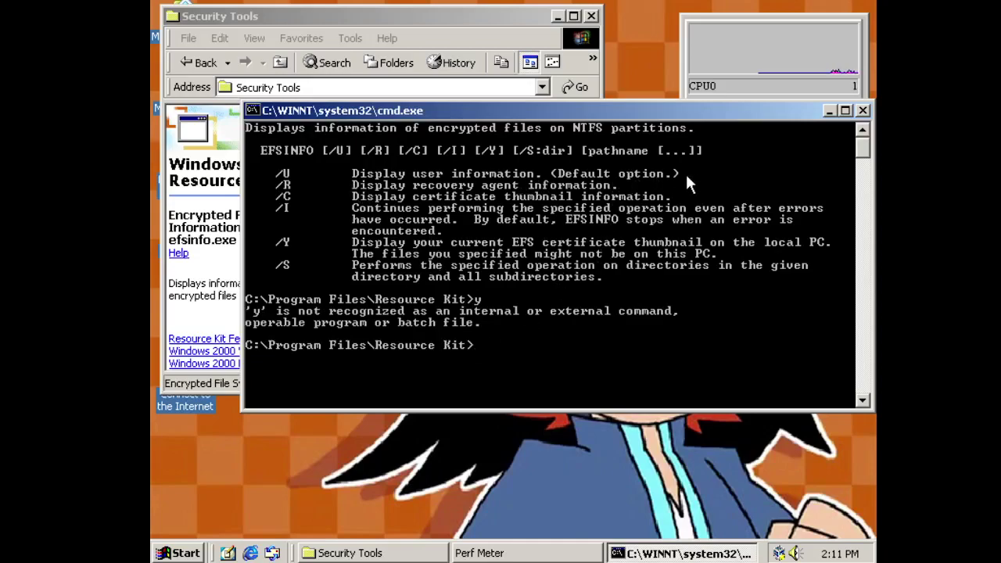
type("/U")
key("Return")
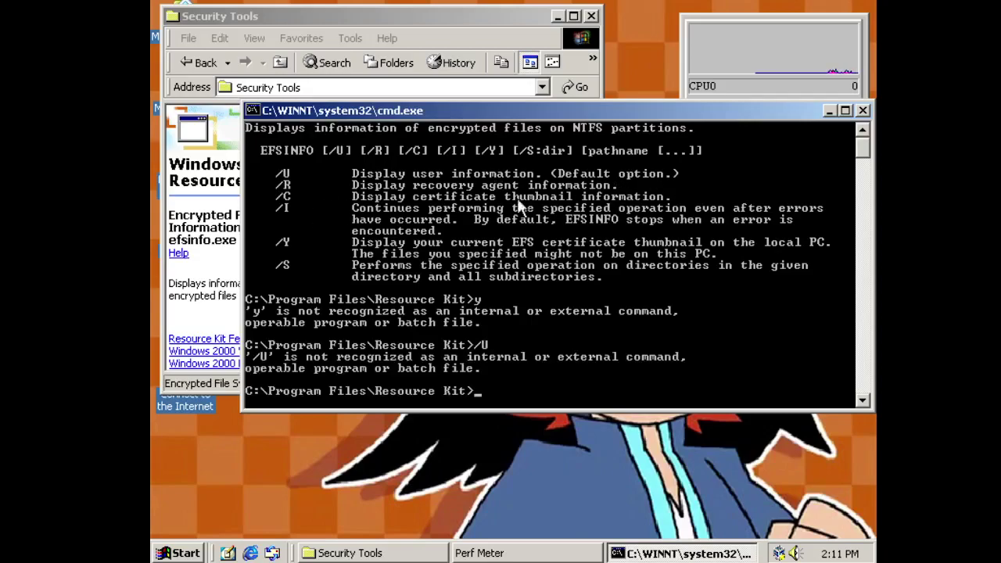
left_click(864, 110)
- Run Manipulate Service Principal Names for Accounts, view its usage text, and close the console
right_click(527, 136)
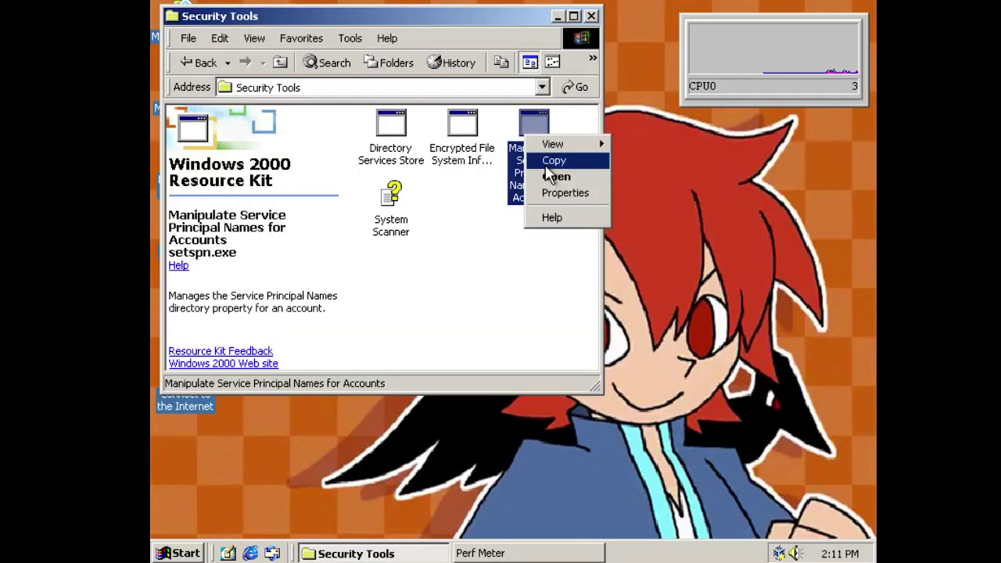
left_click(550, 175)
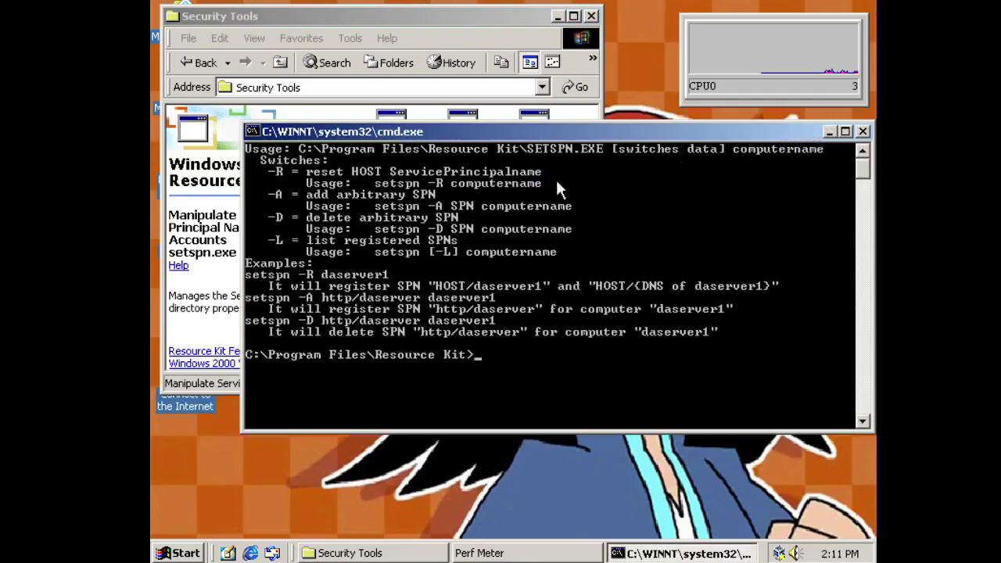
left_click(863, 132)
- Return to the main Resource Kit folder and open the Diagnostics Tools folder
left_click(197, 63)
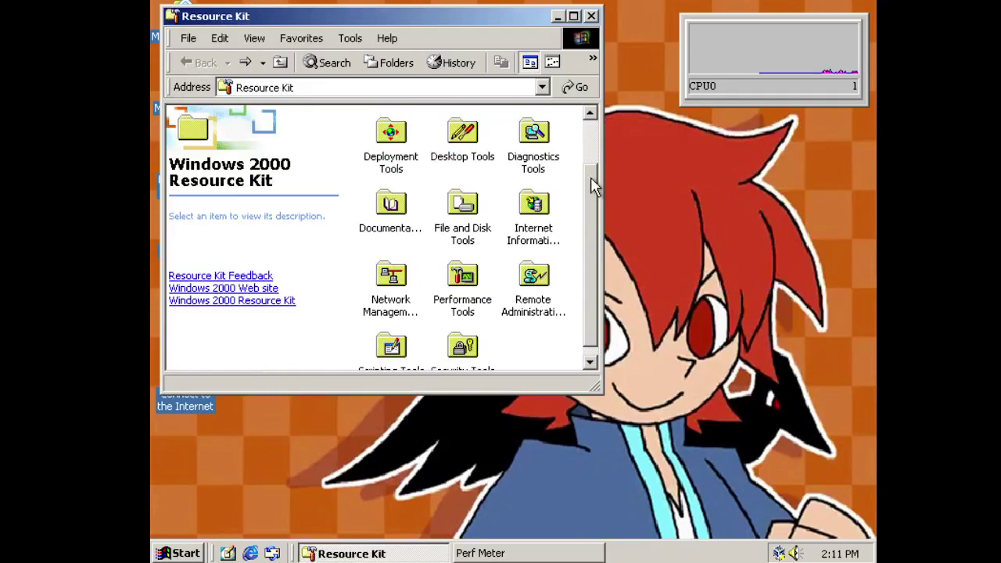
scroll(592, 180, "up", 2)
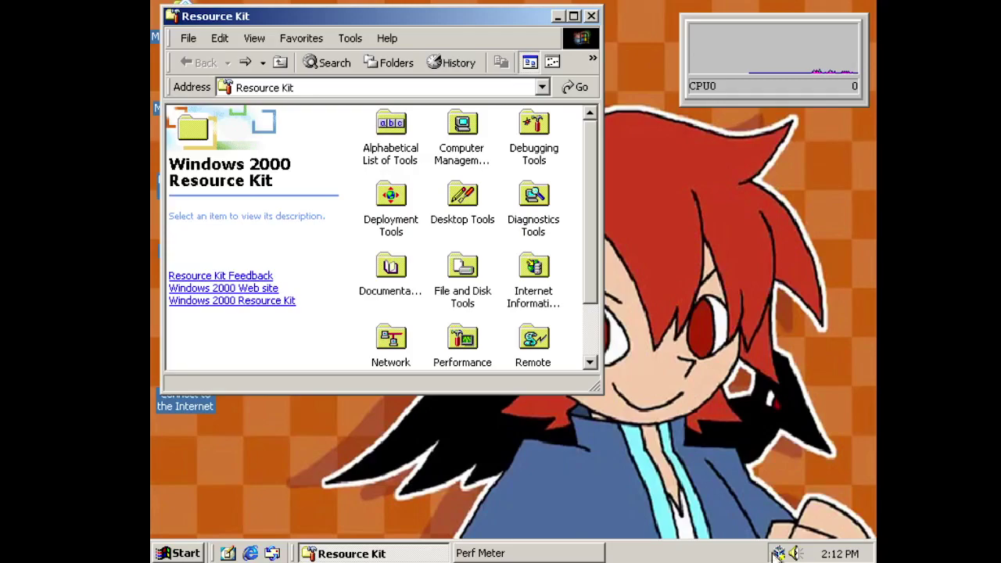
mouse_move(595, 174)
left_mouse_down()
mouse_move(585, 224)
mouse_move(592, 162)
left_mouse_up()
left_click_drag(588, 229, 589, 277)
double_click(535, 135)
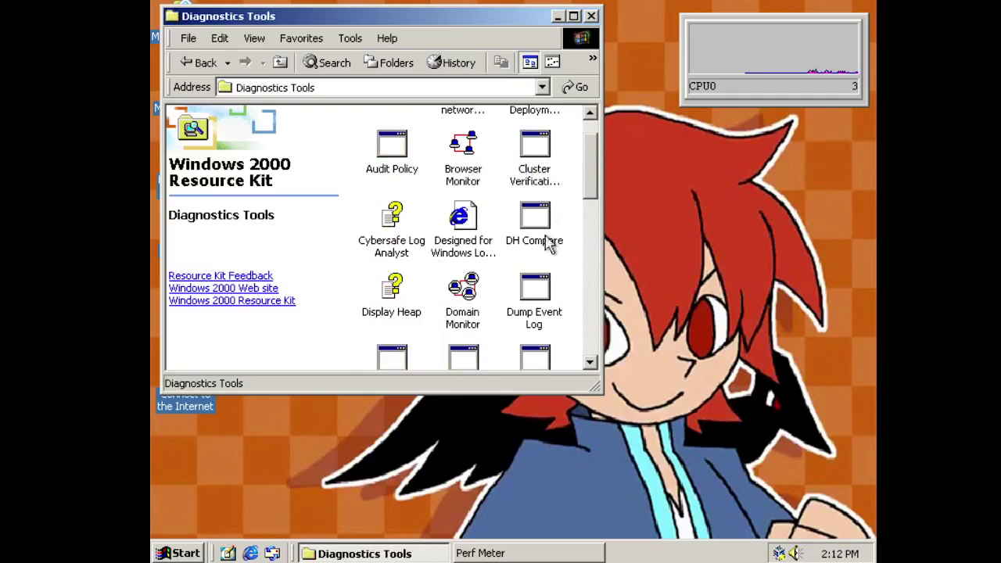
- Launch API Monitor, dismiss its startup message, and close the tool along with its log file message
left_click_drag(592, 193, 595, 130)
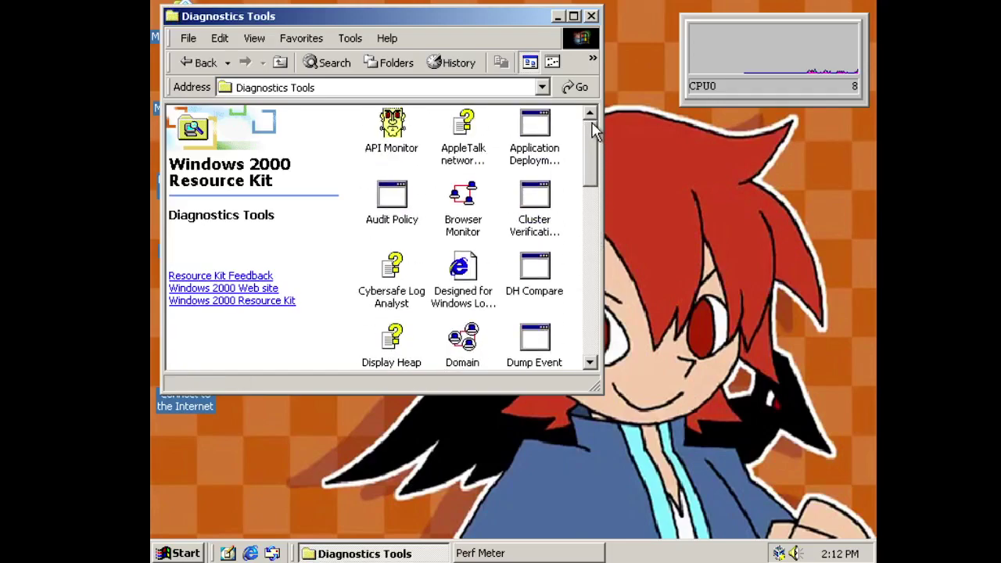
right_click(398, 143)
left_click(442, 178)
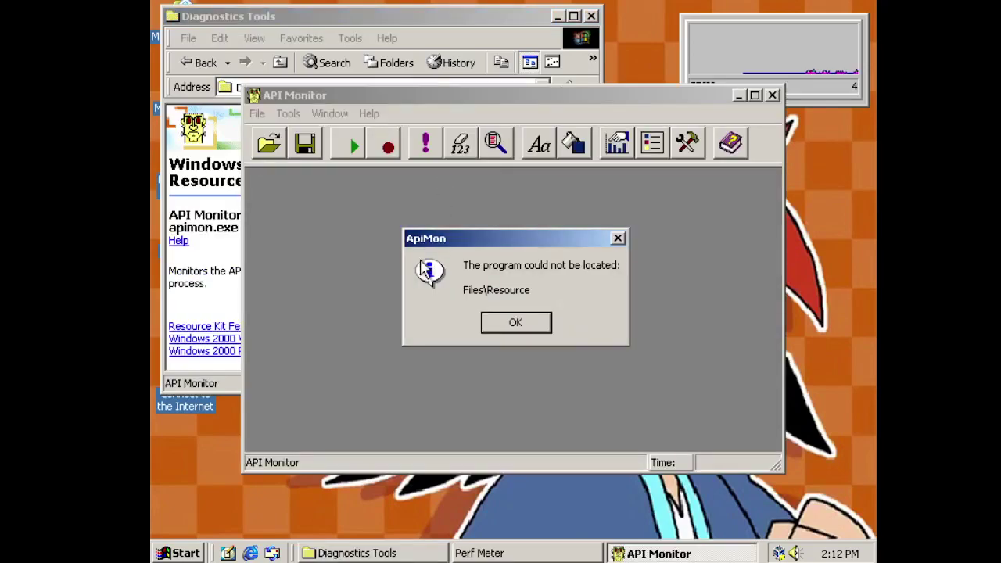
left_click(502, 324)
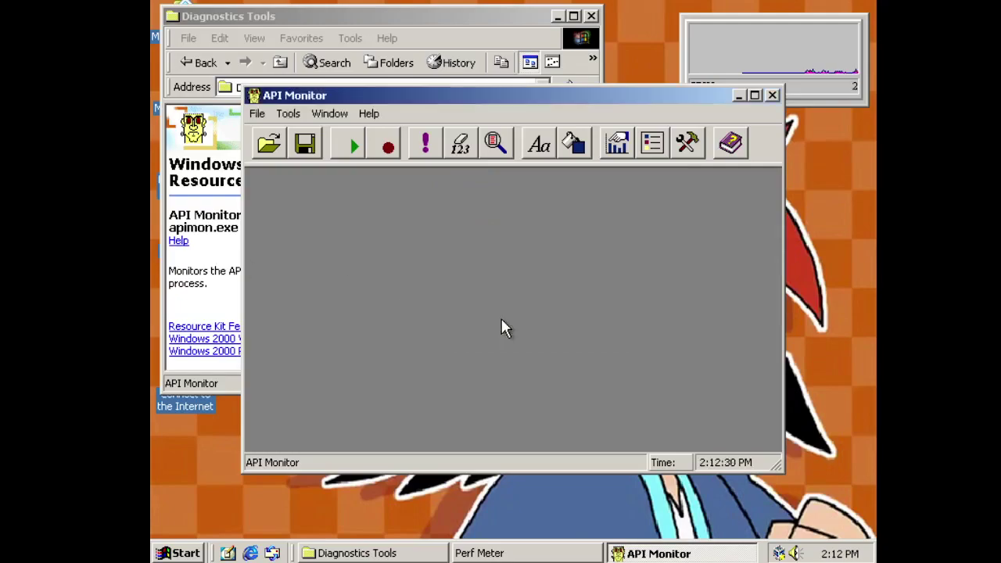
left_click(772, 96)
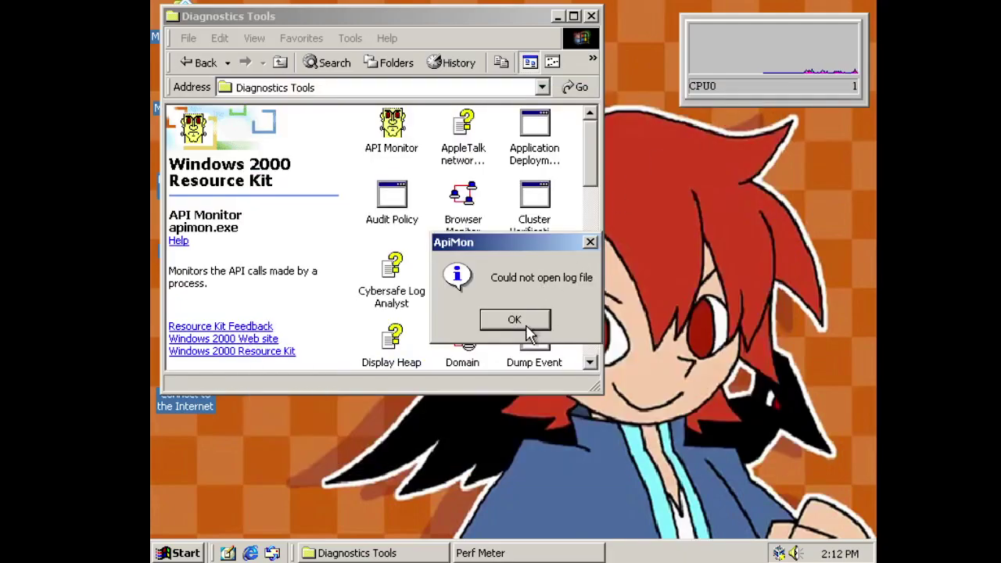
left_click(527, 326)
left_click(506, 324)
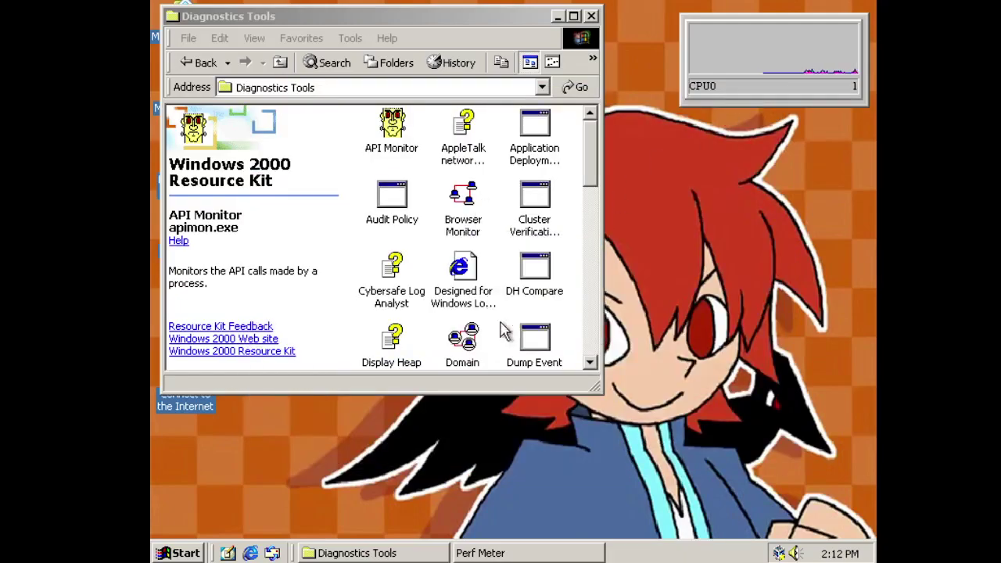
- Launch Browser Monitor and Domain Monitor one after the other, viewing and closing each
right_click(463, 199)
left_click(493, 233)
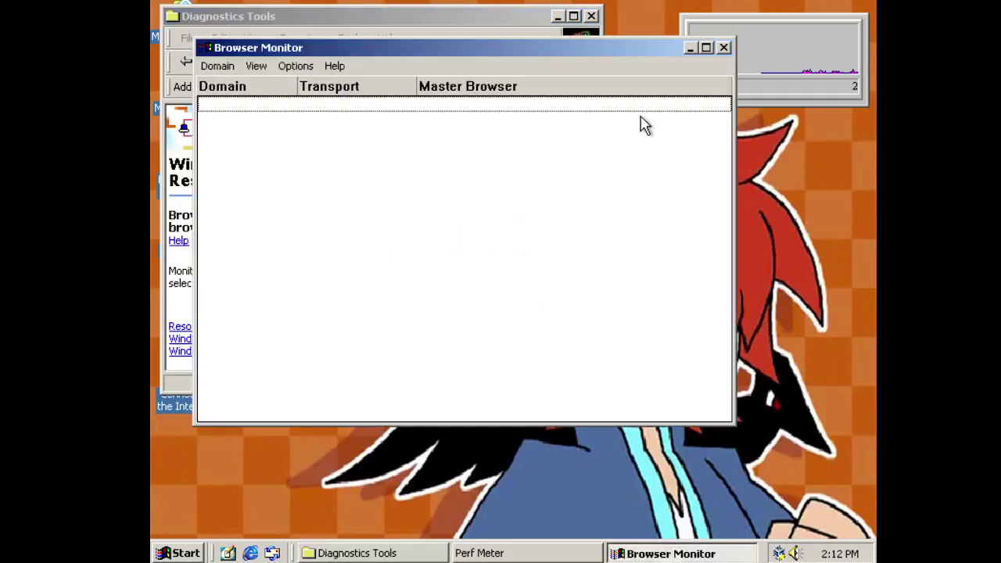
left_click(726, 49)
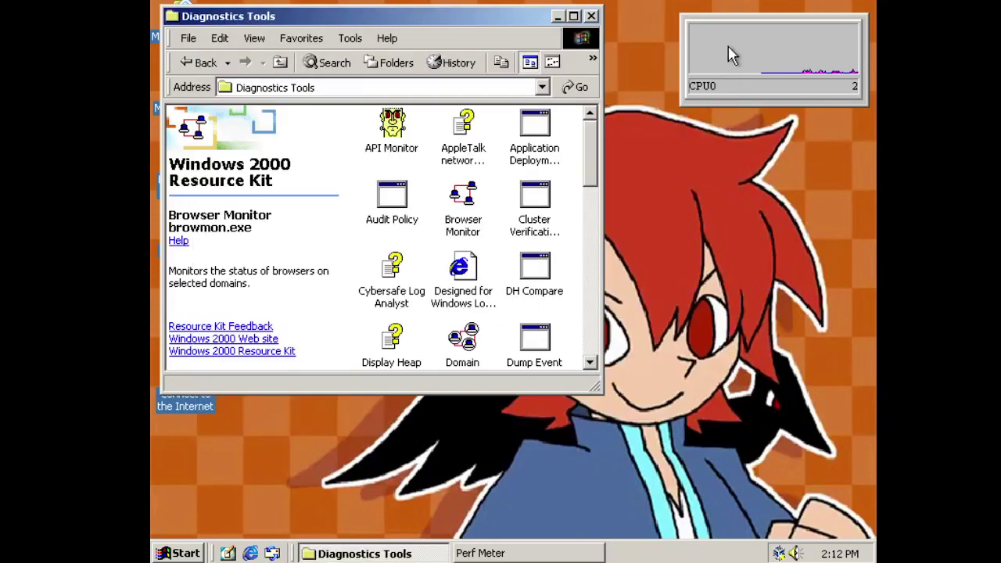
right_click(483, 338)
left_click(508, 375)
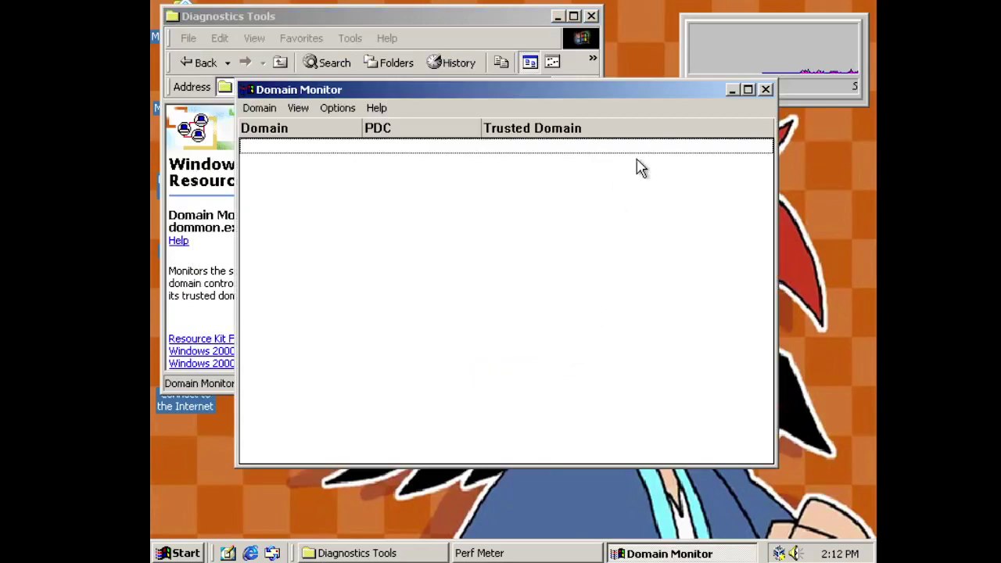
left_click(763, 91)
- Launch OLE/COM Object Viewer, select BlackHole under the 3D DirectTransform category, and maximize the window
scroll(583, 197, "down", 5)
right_click(563, 284)
left_click(587, 320)
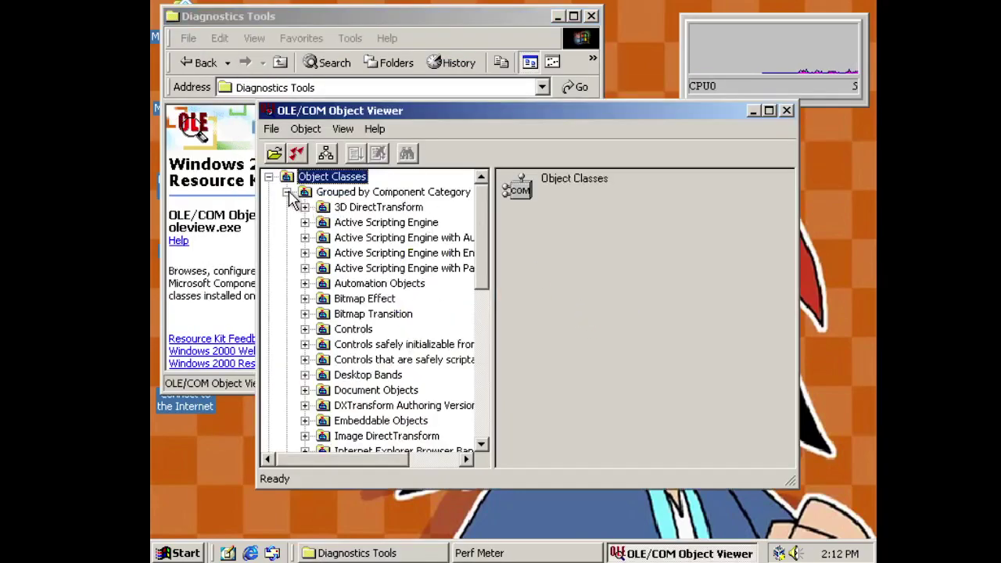
left_click(305, 207)
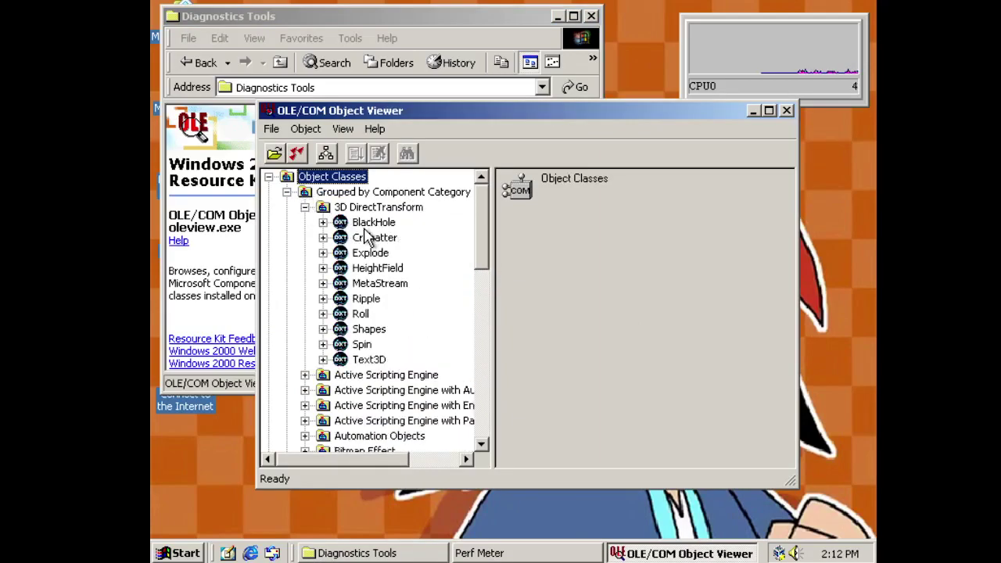
left_click(364, 228)
left_click(769, 110)
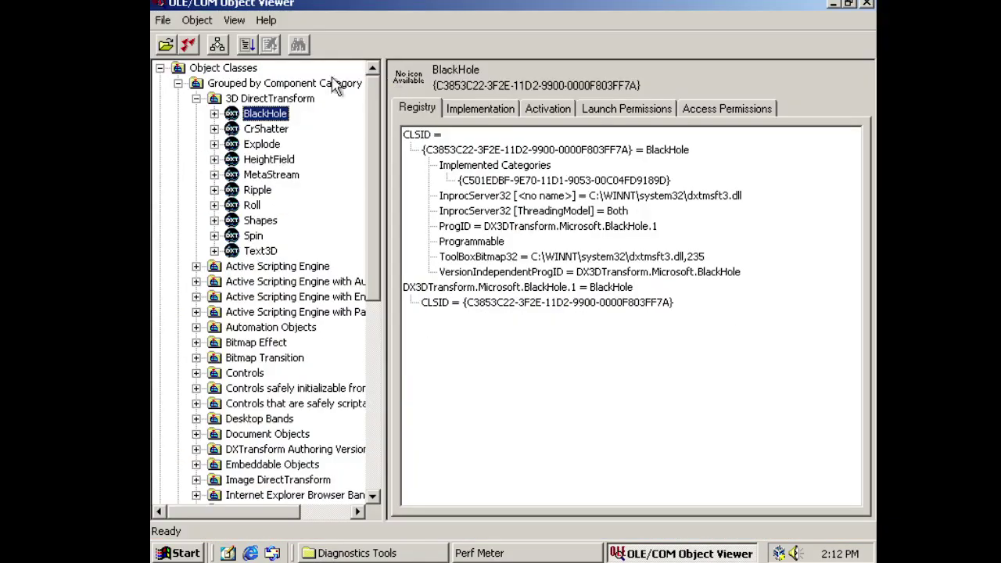
- Inspect the IDispatch and IDXTBlackHole interfaces of the BlackHole class and collapse its list
left_click(214, 113)
left_click(280, 130)
left_click(275, 159)
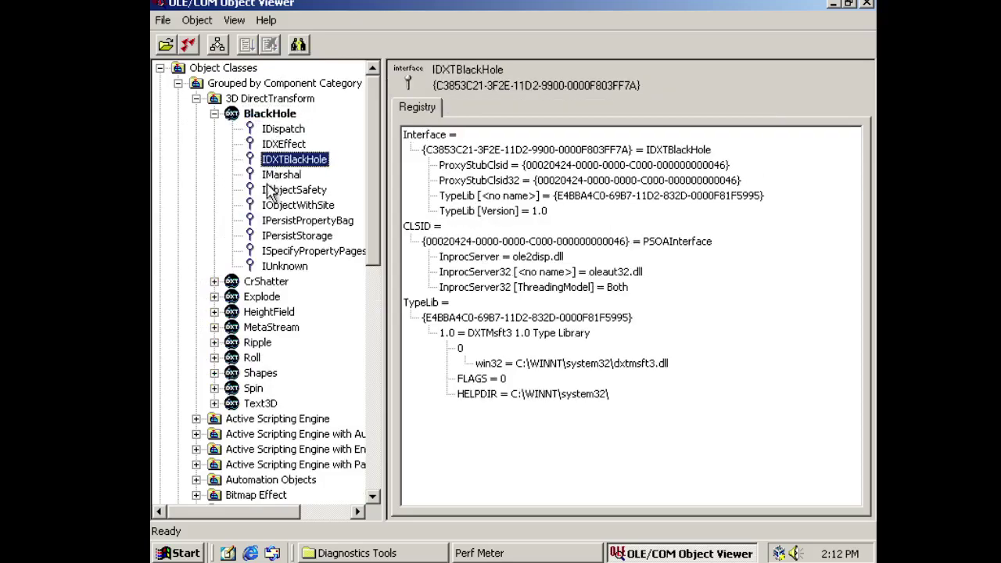
left_click(213, 114)
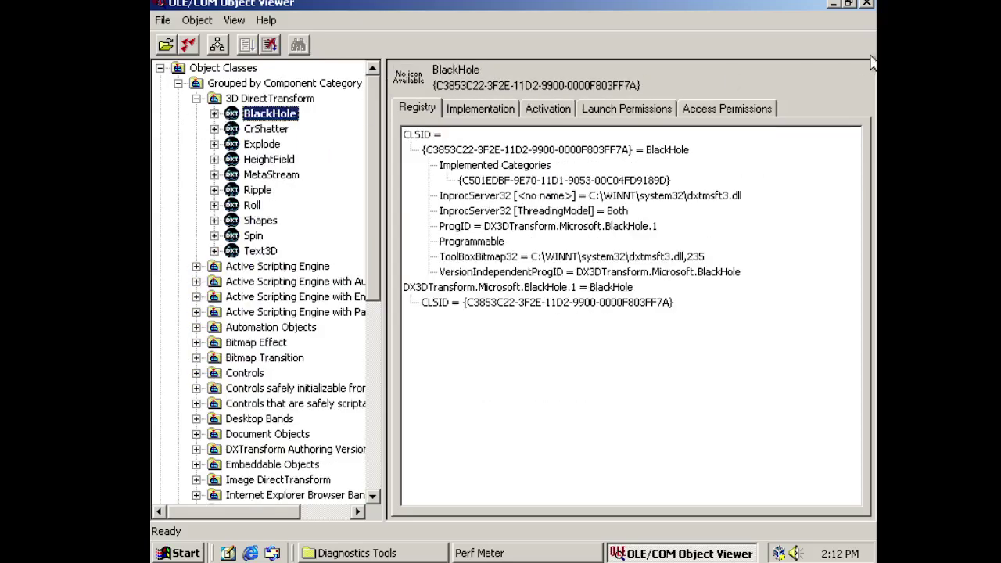
- View the type information of BlackHole's IDispatch interface, then close the viewers and OLE/COM Object Viewer
left_click(214, 114)
left_click(283, 129)
double_click(284, 130)
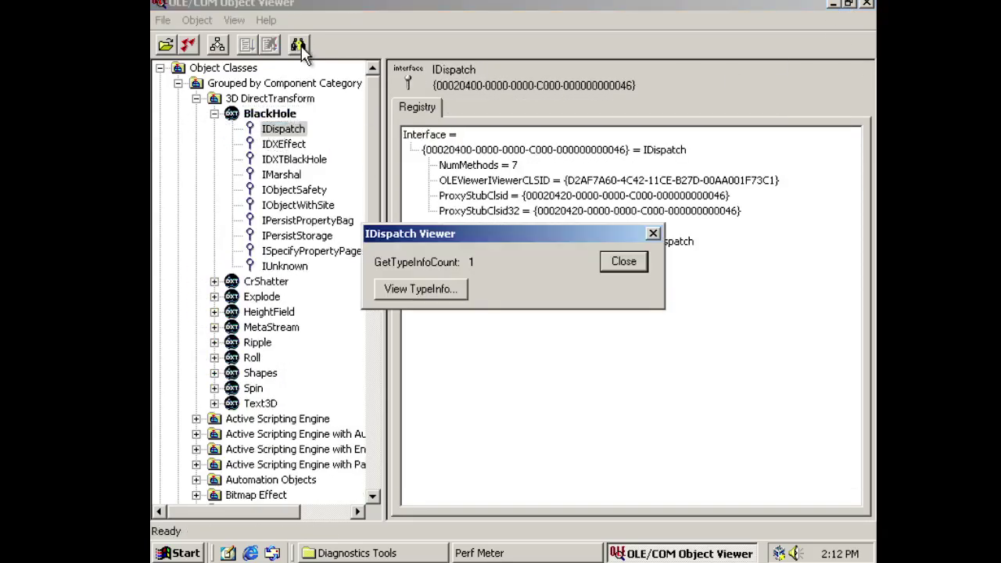
left_click(463, 291)
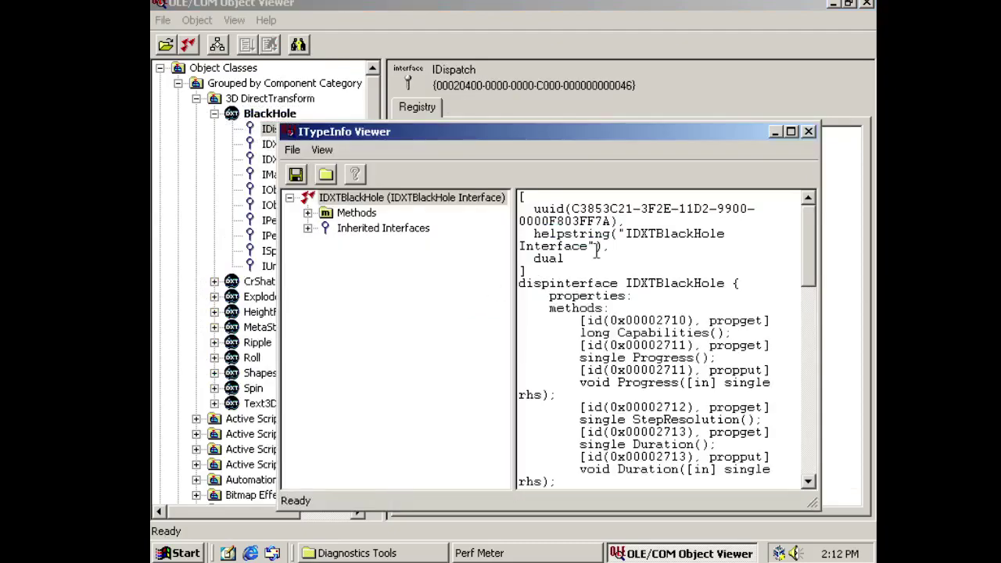
left_click_drag(808, 249, 806, 197)
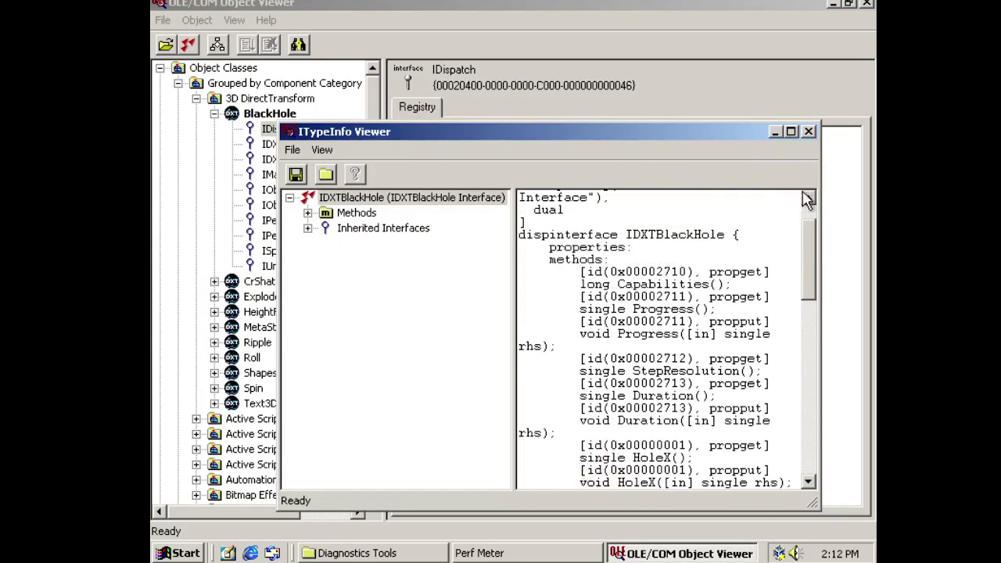
left_click(809, 132)
left_click(654, 233)
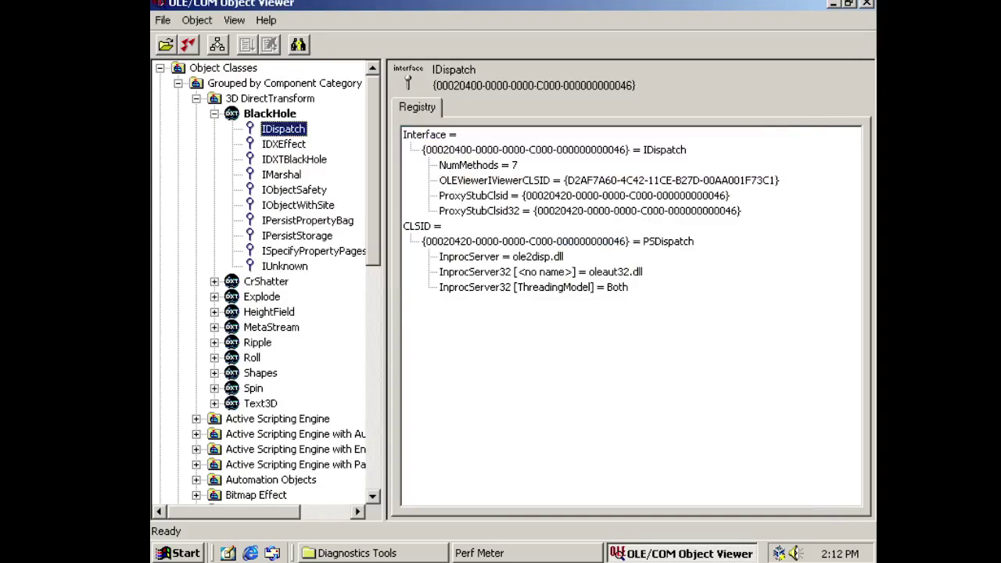
left_click(867, 6)
- Launch RoboServer from further down the Diagnostics Tools folder
left_click_drag(590, 248, 579, 332)
right_click(417, 268)
left_click(431, 295)
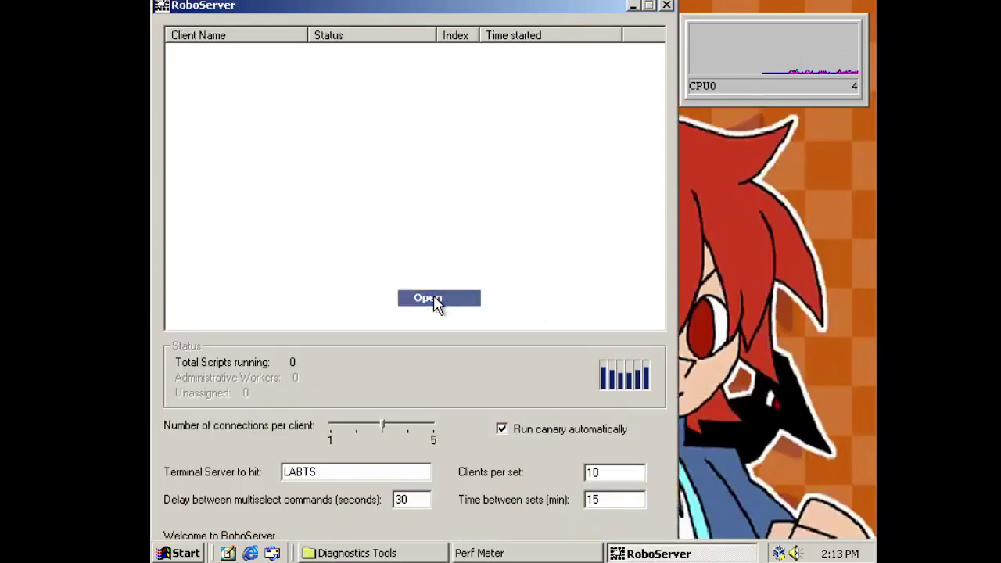
- Close RoboServer, then reopen the Diagnostics Tools folder from Resource Kit and look through its last items
left_click_drag(618, 8, 708, 19)
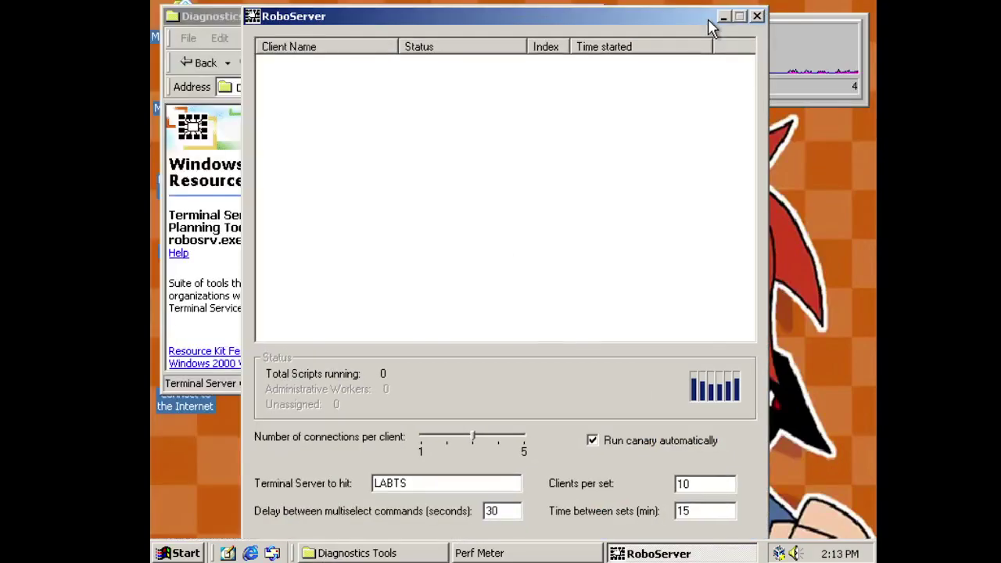
left_click(758, 16)
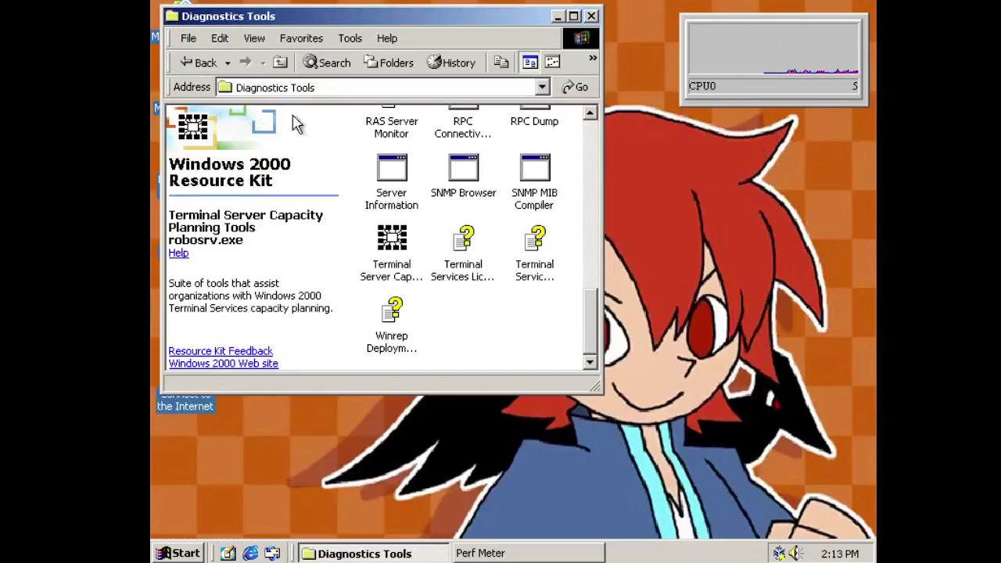
left_click(199, 66)
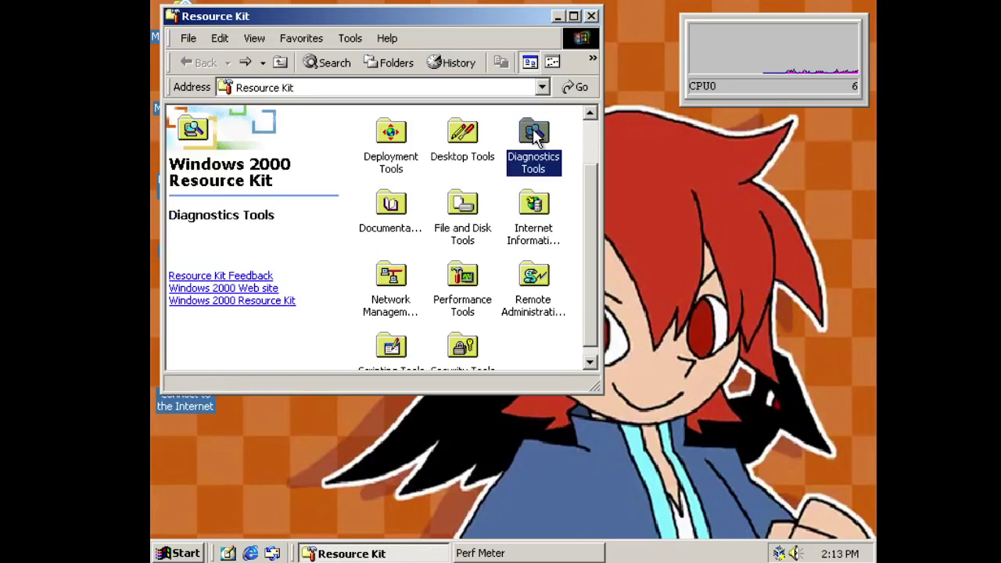
double_click(534, 135)
left_click_drag(589, 192, 583, 348)
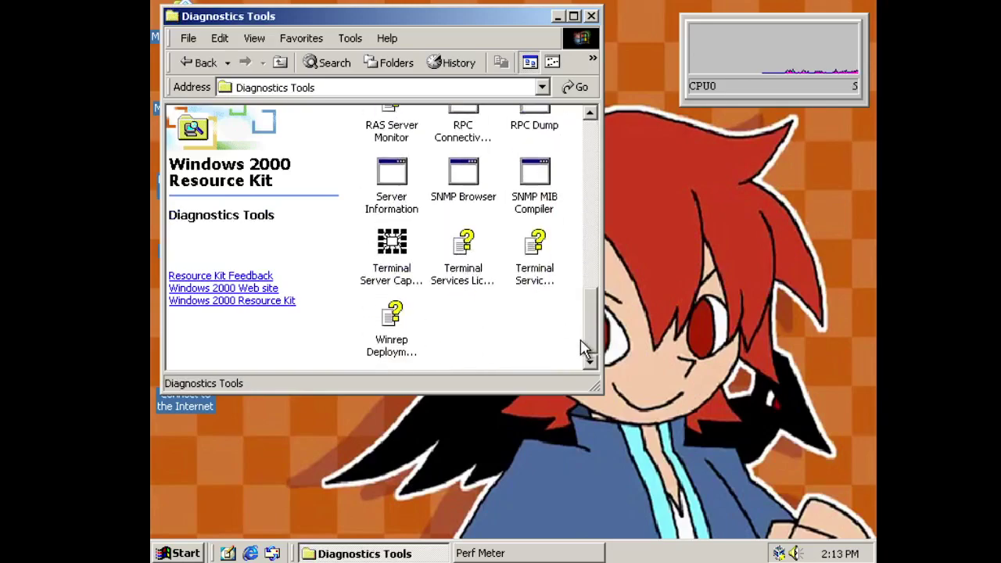
- Open the Documentation folder of the Resource Kit and look through its help files down to the end
left_click(197, 64)
double_click(384, 209)
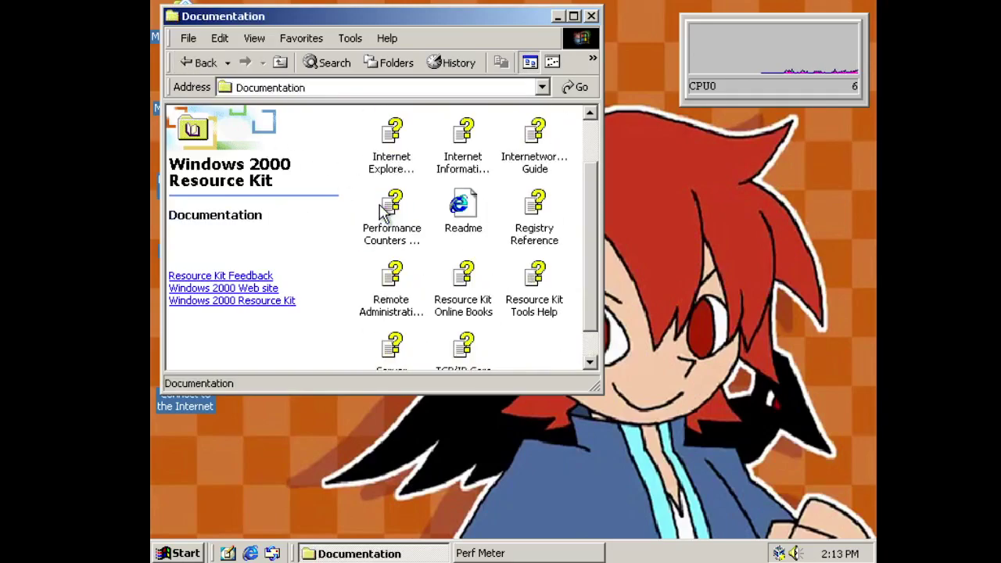
left_click_drag(591, 205, 584, 263)
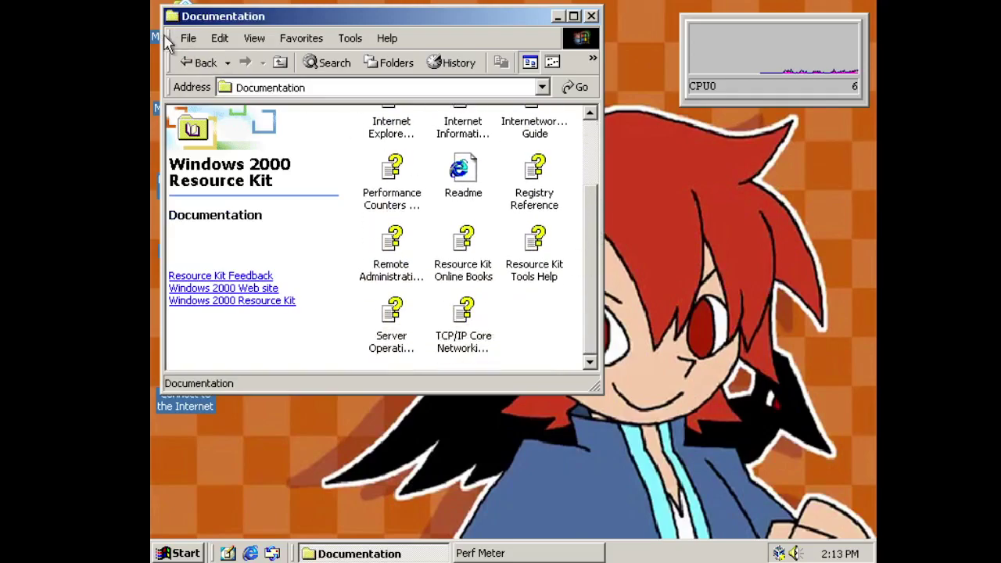
- Launch Visual File Information from the File and Disk Tools folder, dismiss its startup notices, and close it
left_click(201, 62)
double_click(458, 207)
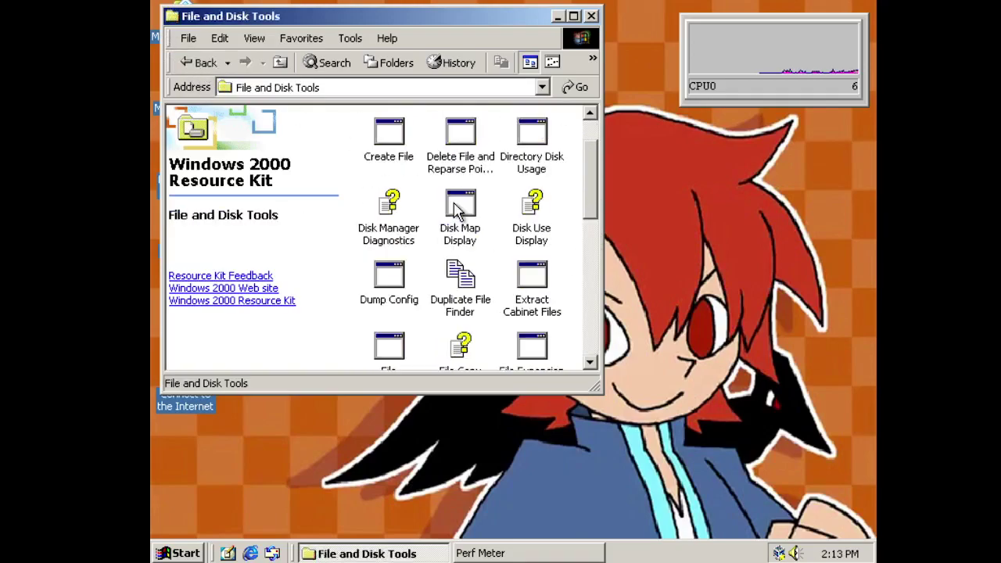
left_click_drag(593, 129, 564, 253)
double_click(393, 356)
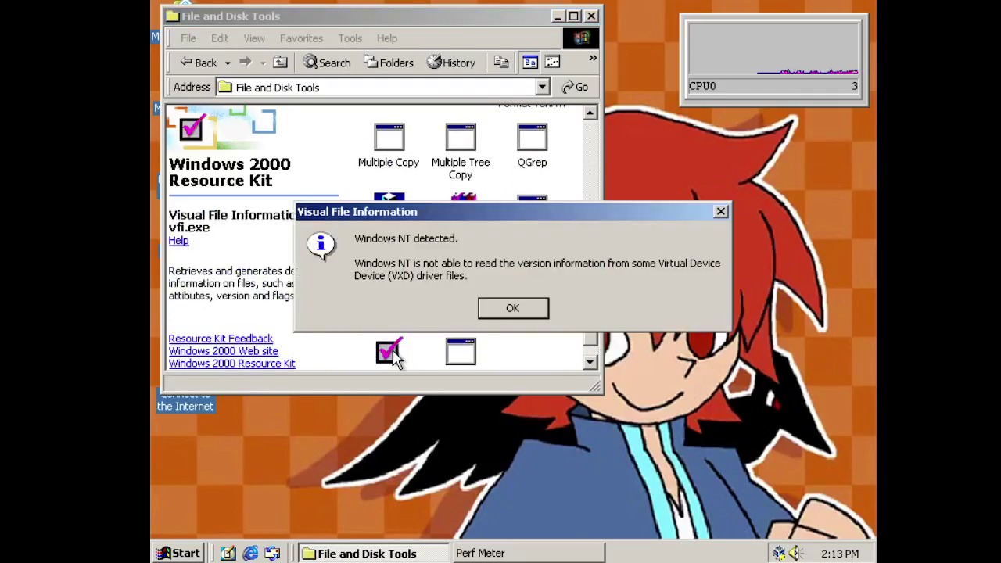
left_click(524, 312)
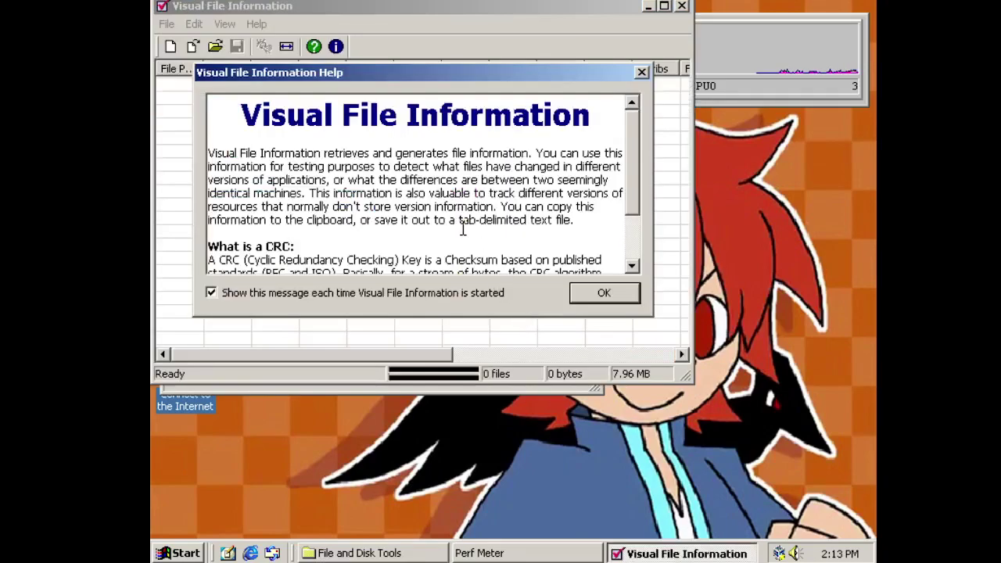
left_click(591, 301)
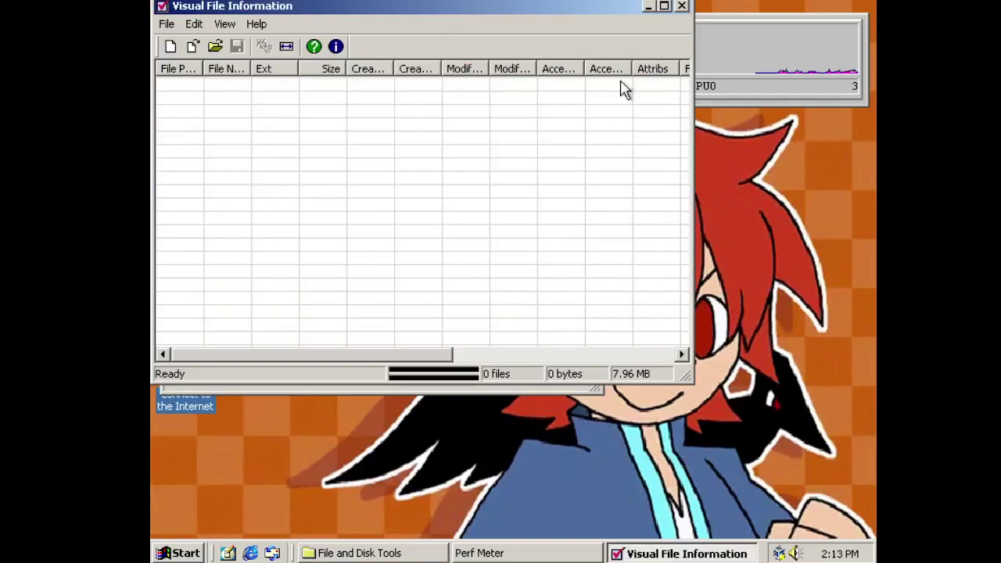
left_click(682, 6)
- Launch the Removable Storage Database Utility, view its Backup/Restore, Configure and Find Guid pages, and close it
double_click(468, 226)
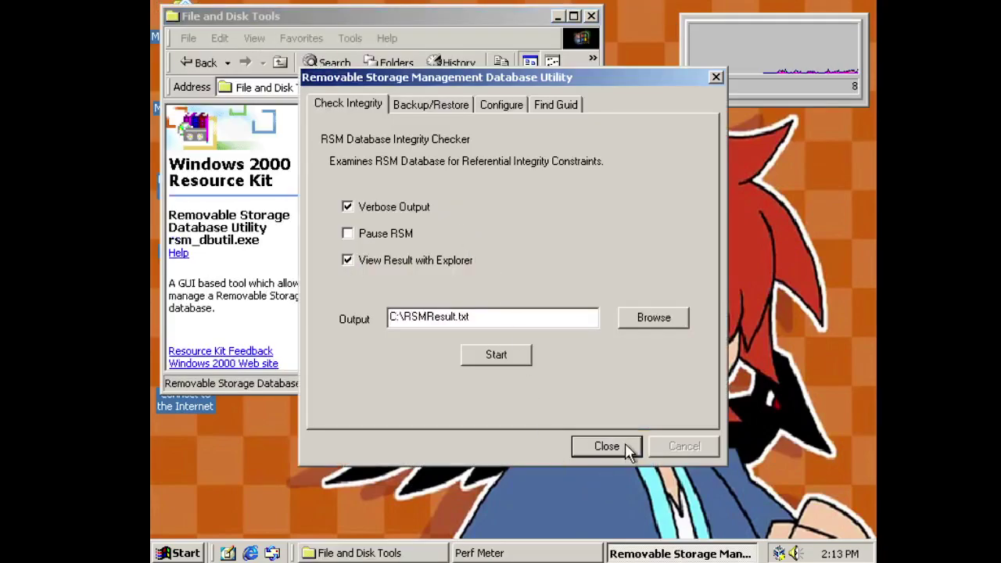
left_click(422, 105)
left_click(492, 106)
left_click(551, 108)
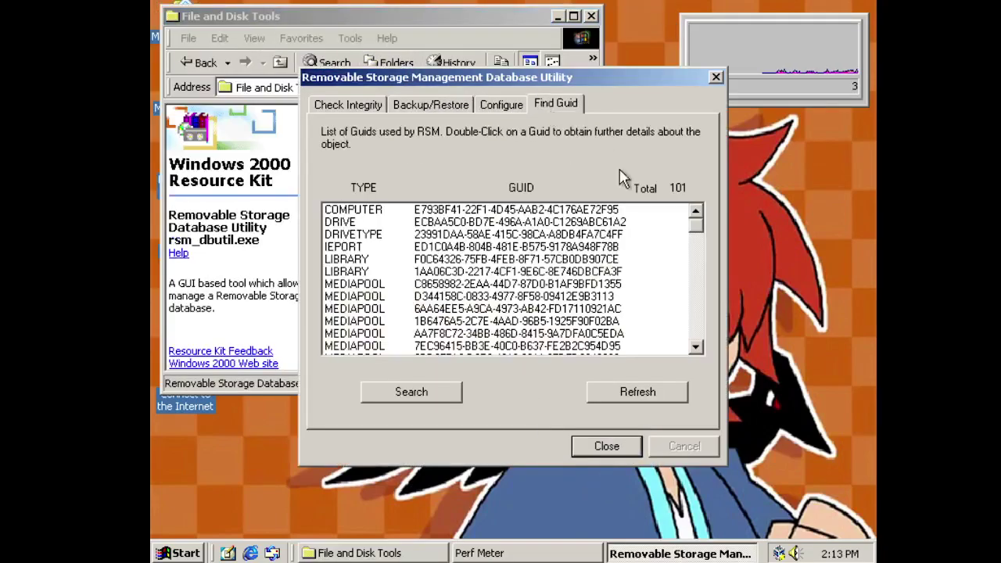
left_click(638, 446)
- Run the Removable Storage changer Configuration Wizard through to its finish
double_click(404, 213)
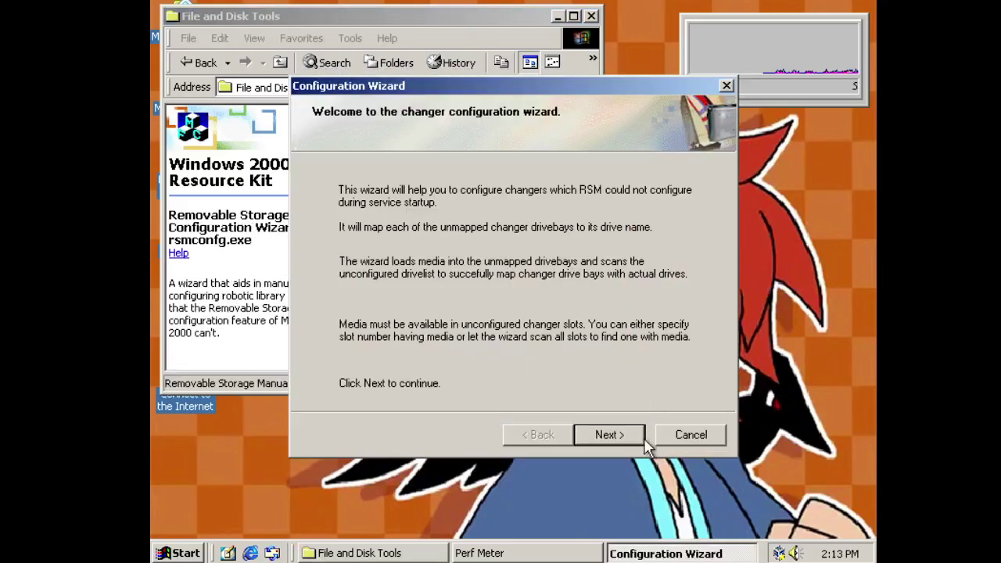
left_click(611, 436)
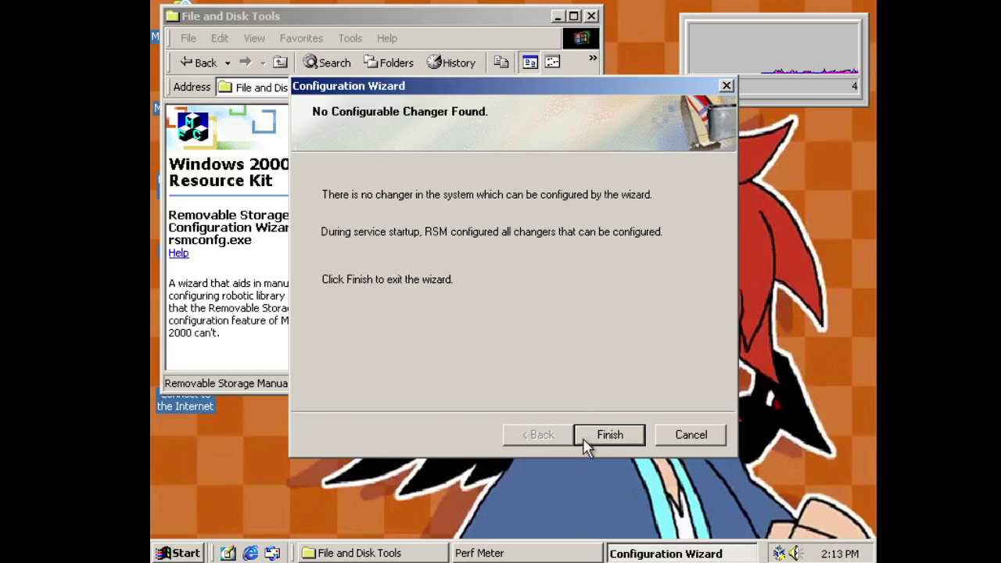
left_click(598, 436)
- Look through the Internet Information Services folder of the Resource Kit and open the Performance Tools folder
left_click(195, 62)
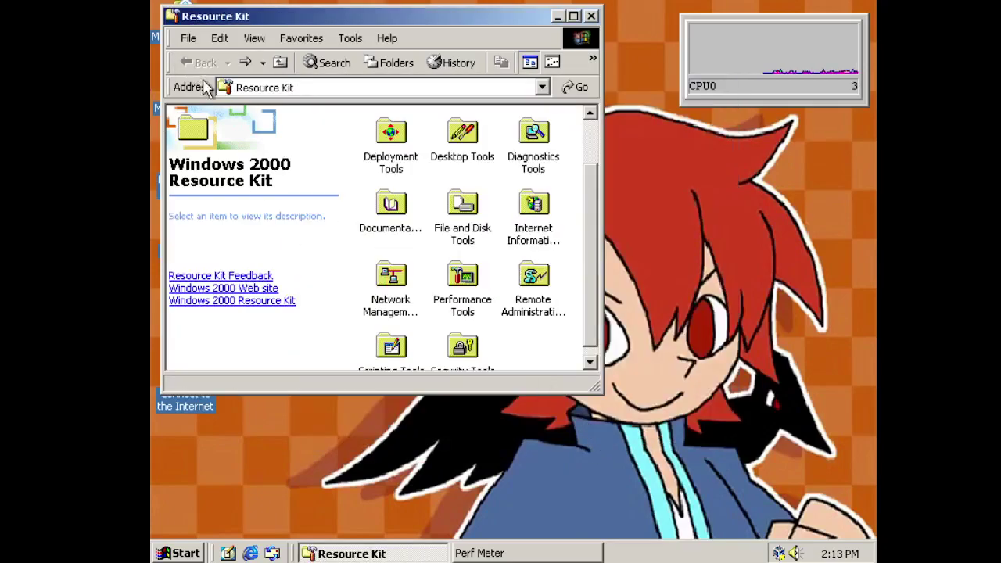
double_click(550, 202)
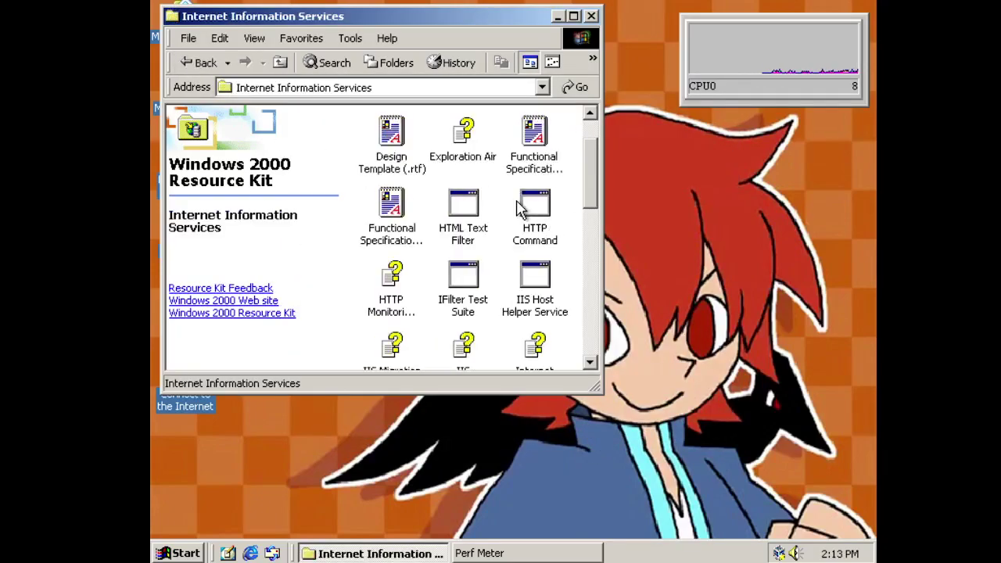
scroll(579, 250, "down", 10)
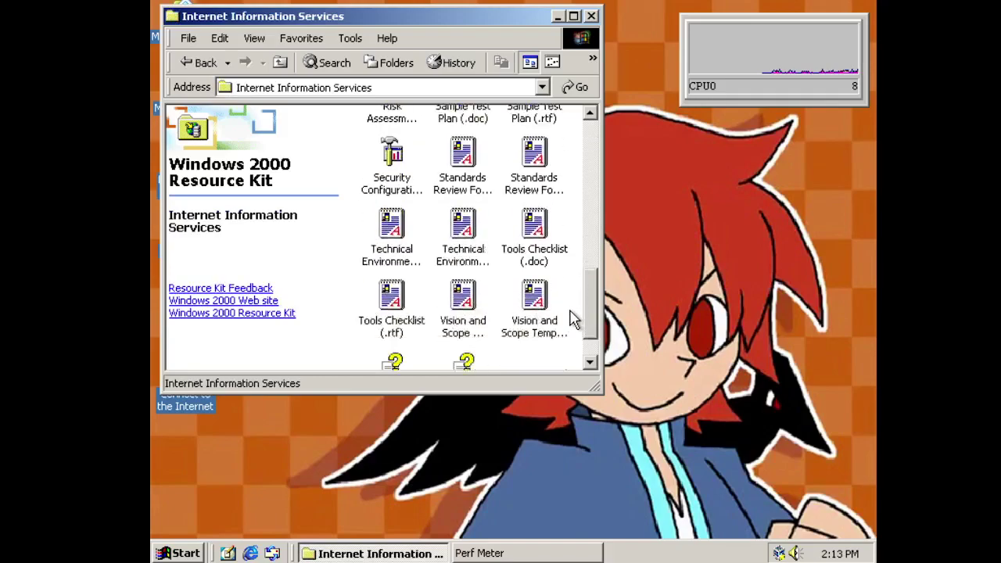
left_click(200, 64)
double_click(465, 278)
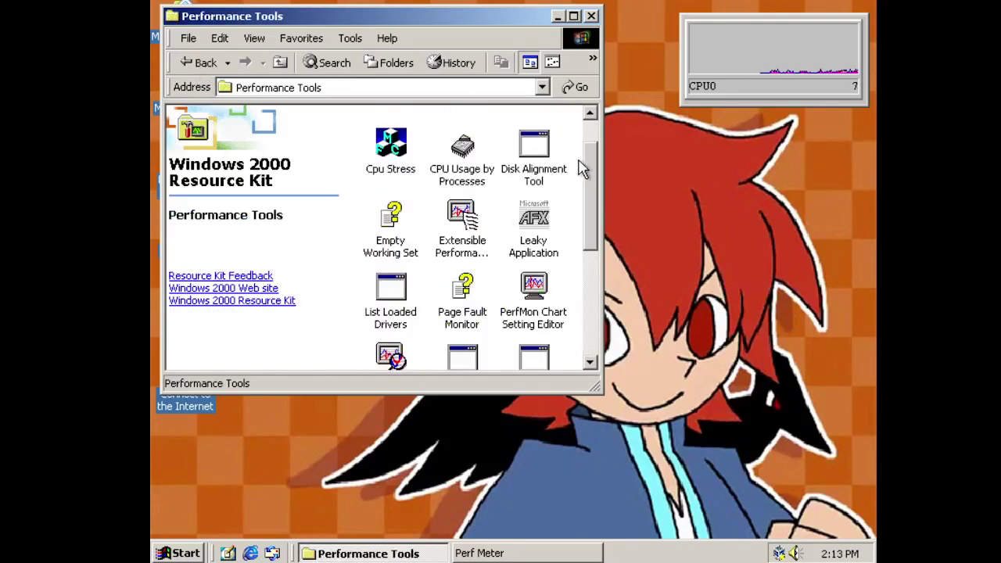
- Launch Startup.vbs from near the end of the Remote Administration Scripts folder
left_click(197, 62)
double_click(537, 286)
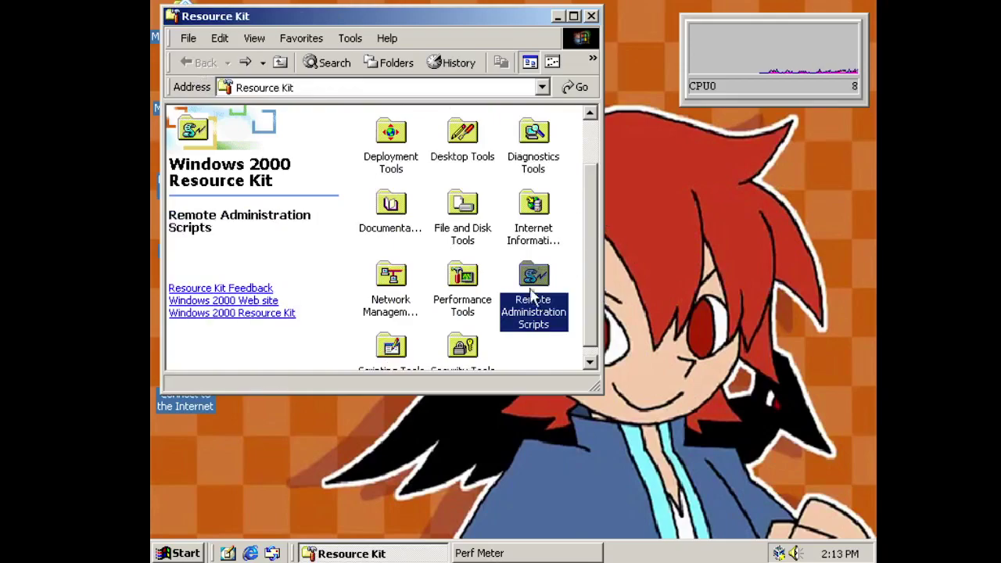
left_click_drag(593, 147, 593, 348)
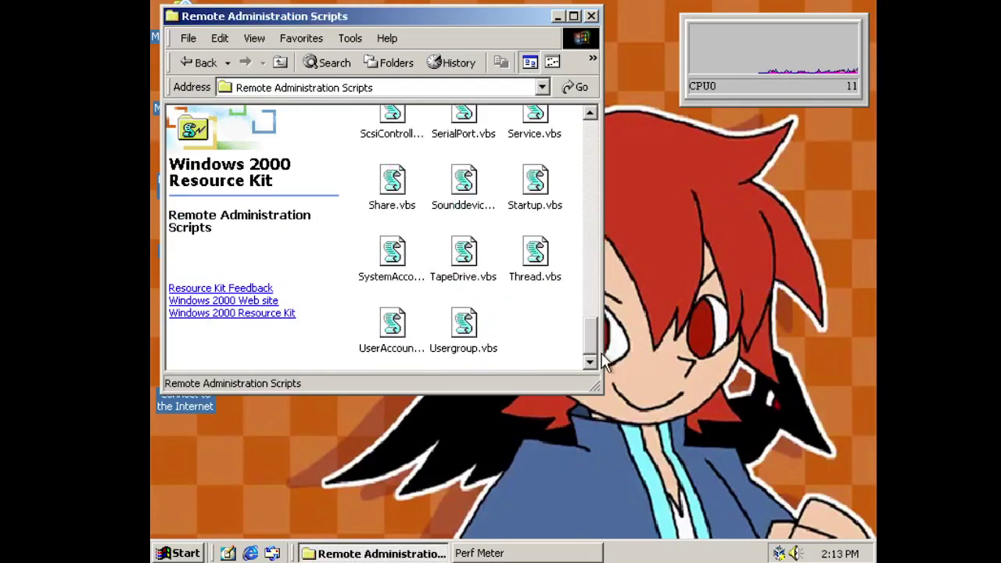
double_click(543, 205)
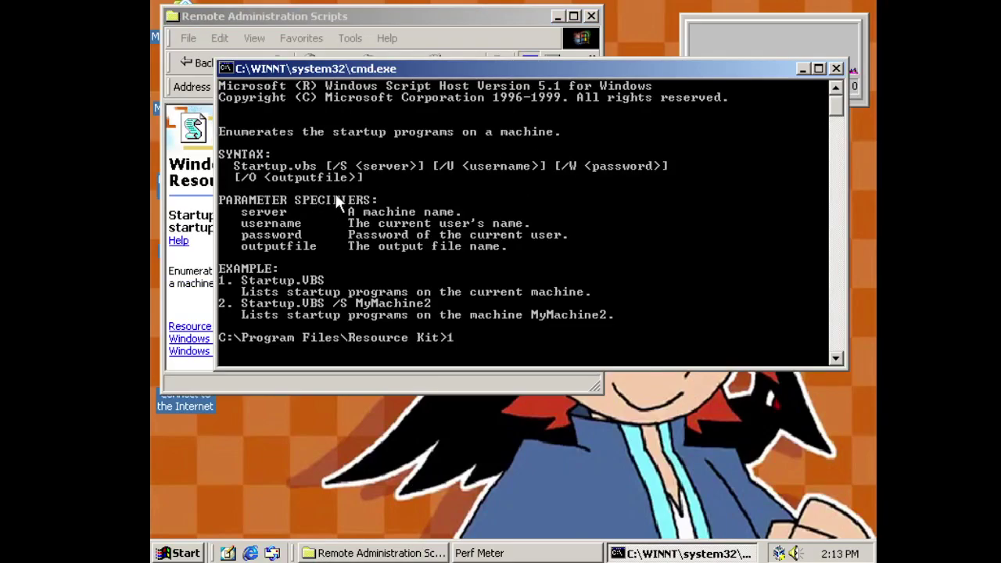
- Try the commands "1." and "Startup.VBS" at the Resource Kit prompt, and dismiss the Windows Script Host message
type("1.")
key("Return")
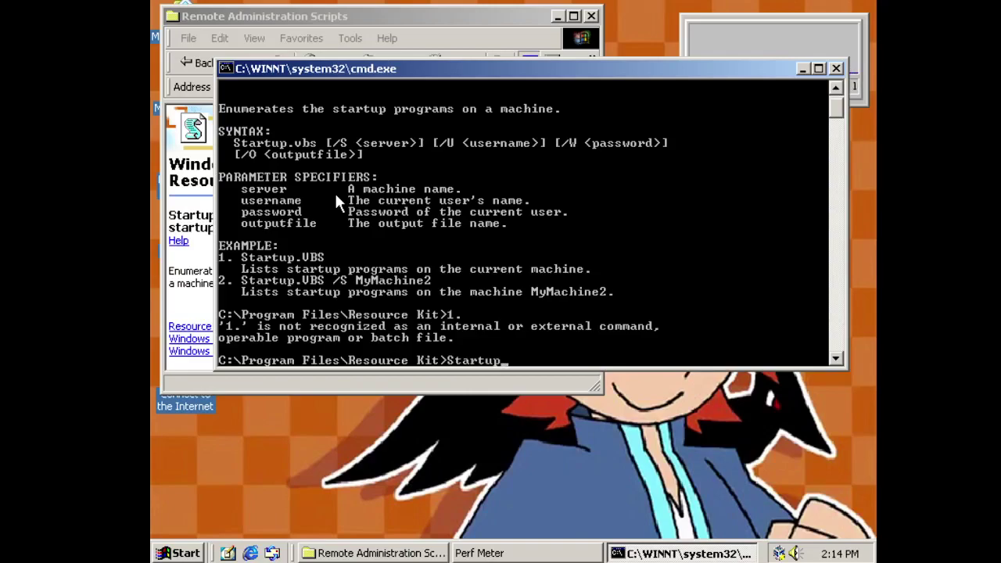
type("S")
key("Return")
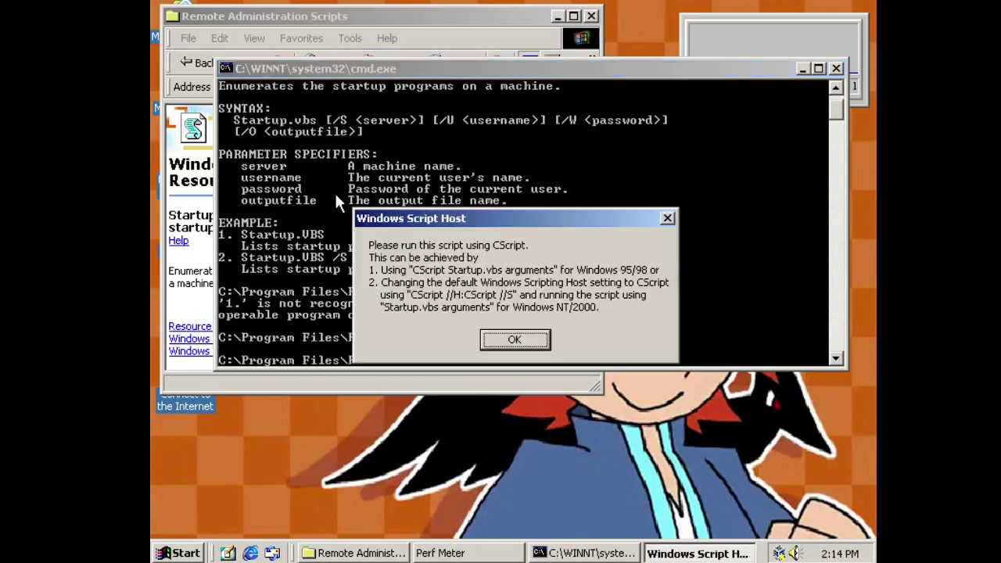
left_click_drag(443, 229, 417, 83)
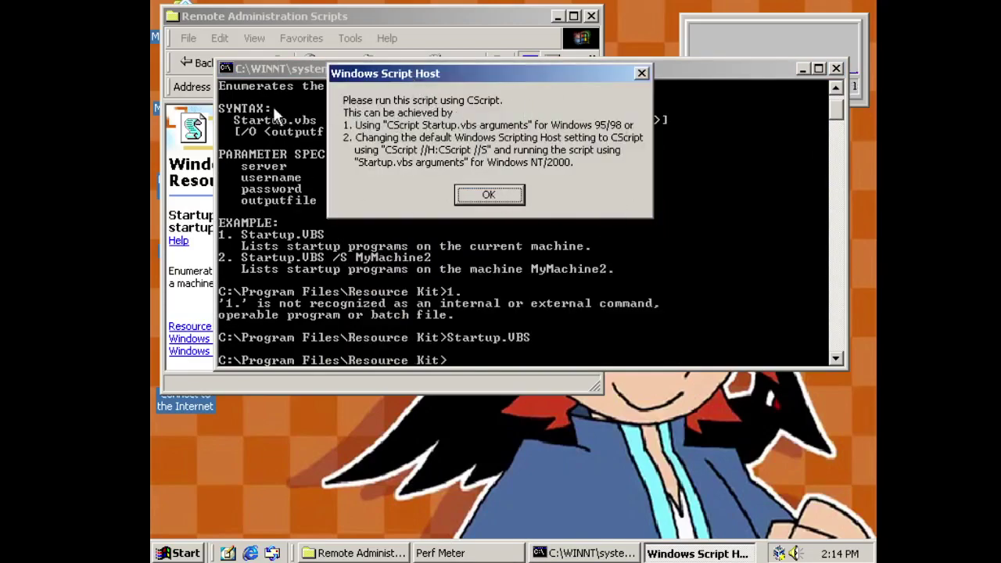
left_click(491, 196)
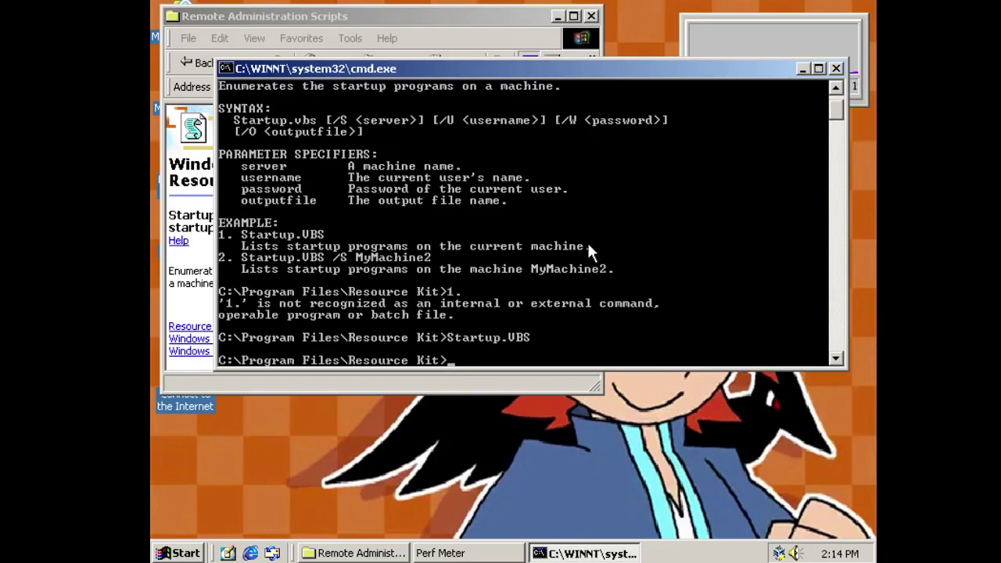
- Run "Startup.VBS /S MyMachine2" at the prompt, dismiss the script message, and close the command window
type("tartup.VBS /S MyMach")
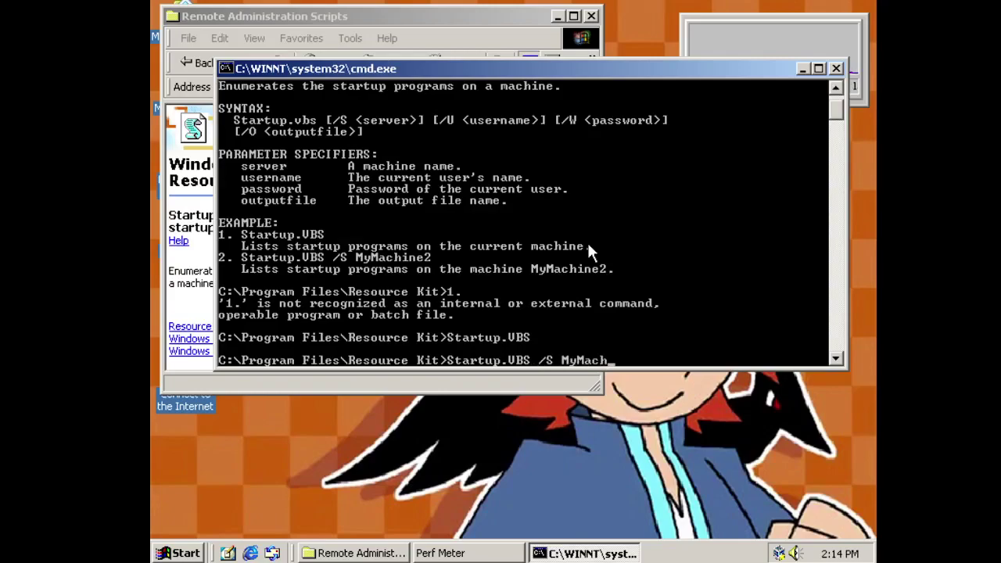
type("ine2")
key("Return")
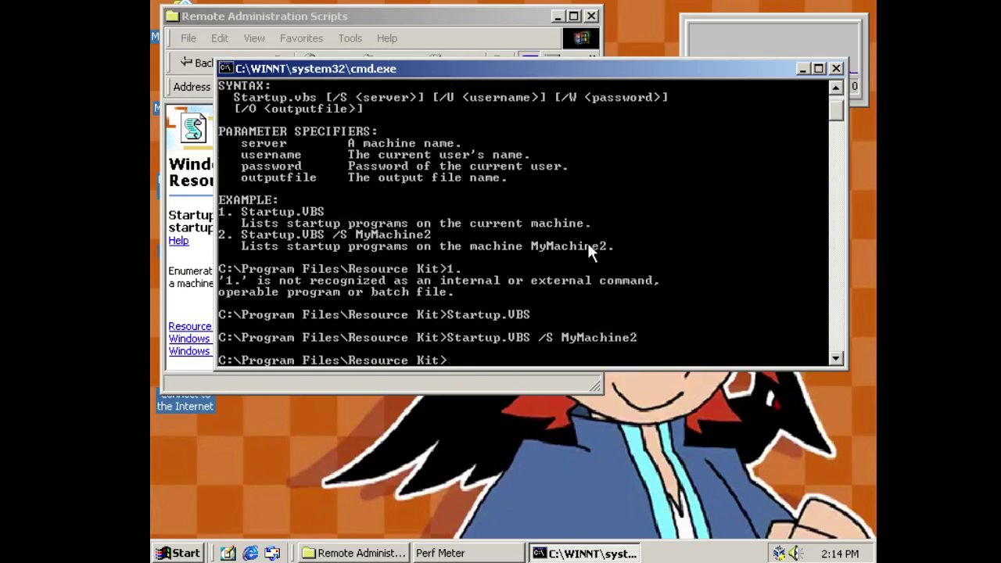
left_click_drag(545, 221, 567, 104)
left_click(537, 221)
left_click(836, 69)
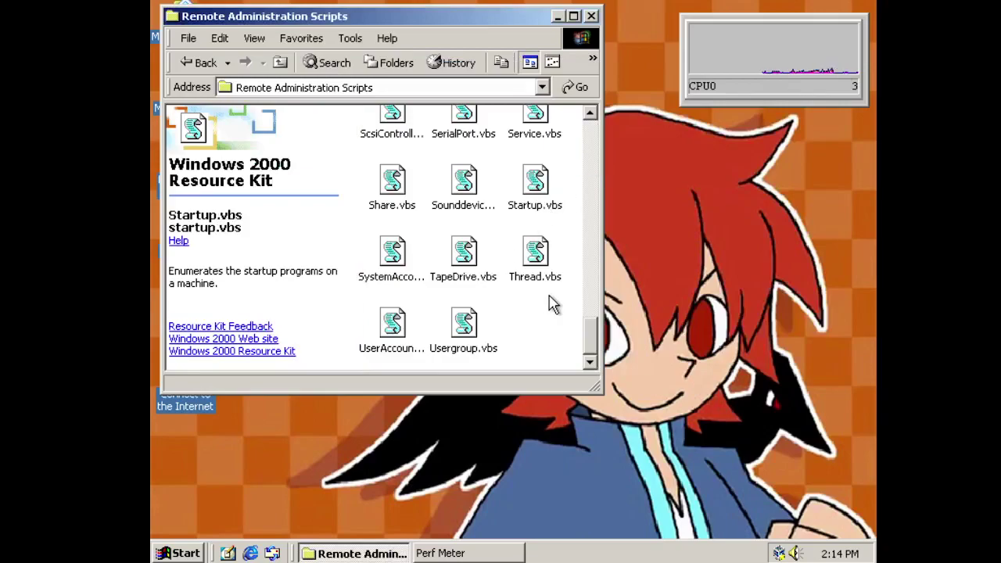
- Launch SystemAccount.vbs, view its syntax help with the command window maximized, restore the window, and close it
double_click(396, 267)
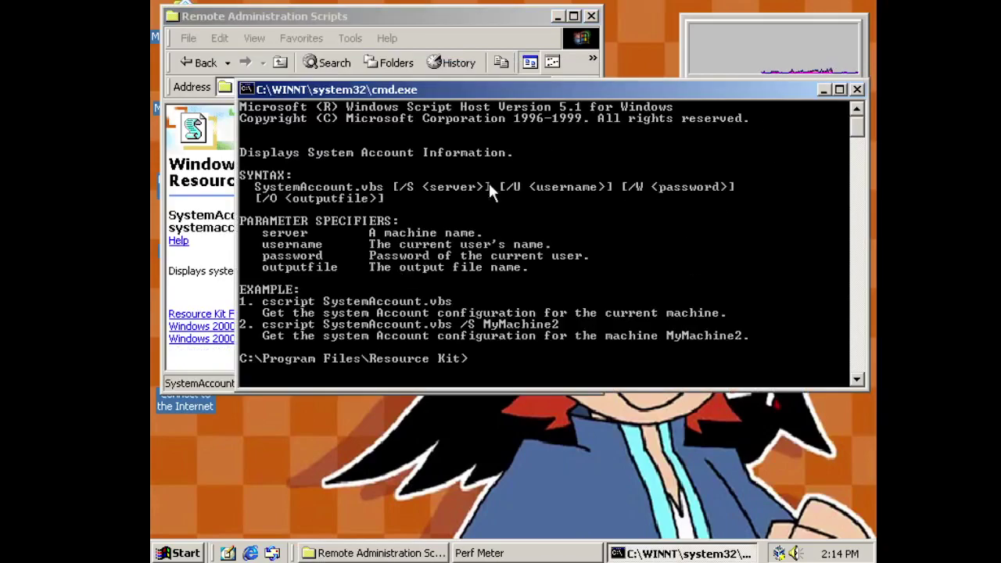
left_click(839, 90)
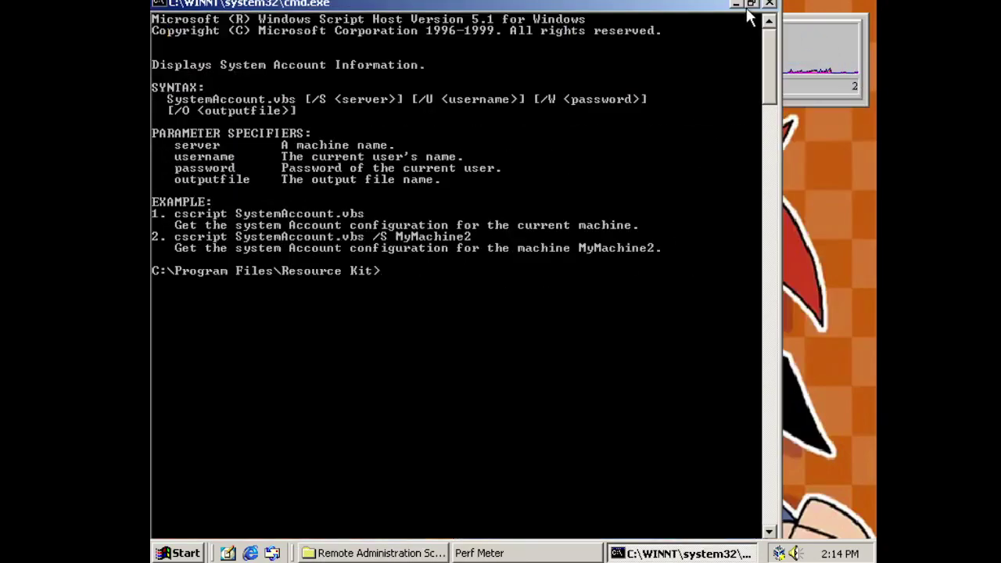
left_click(751, 4)
left_click(858, 89)
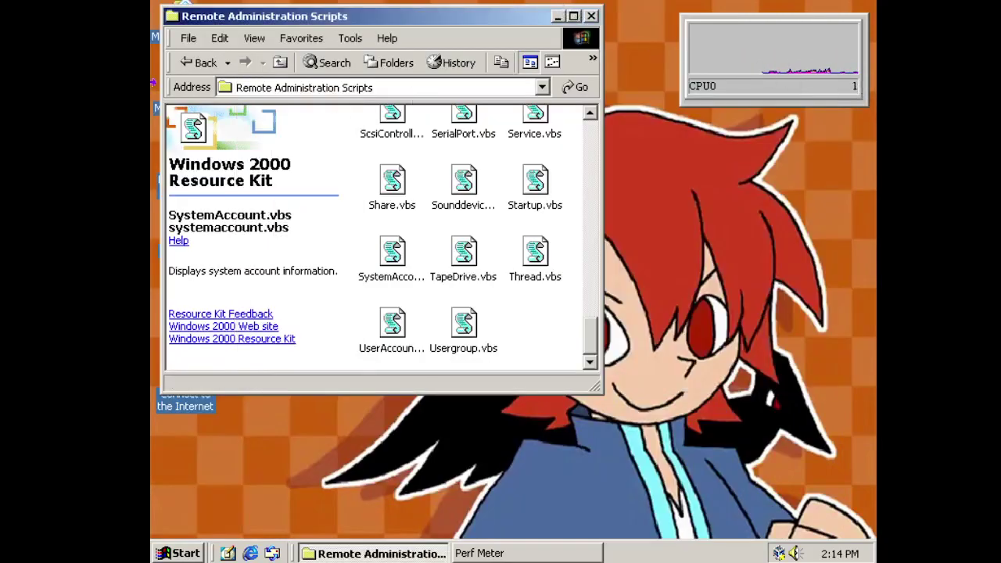
- Look through the Resource Kit's Documentation, Remote Administration Scripts and Scripting Tools folders
left_click(196, 62)
scroll(591, 266, "down", 3)
left_click_drag(591, 263, 581, 223)
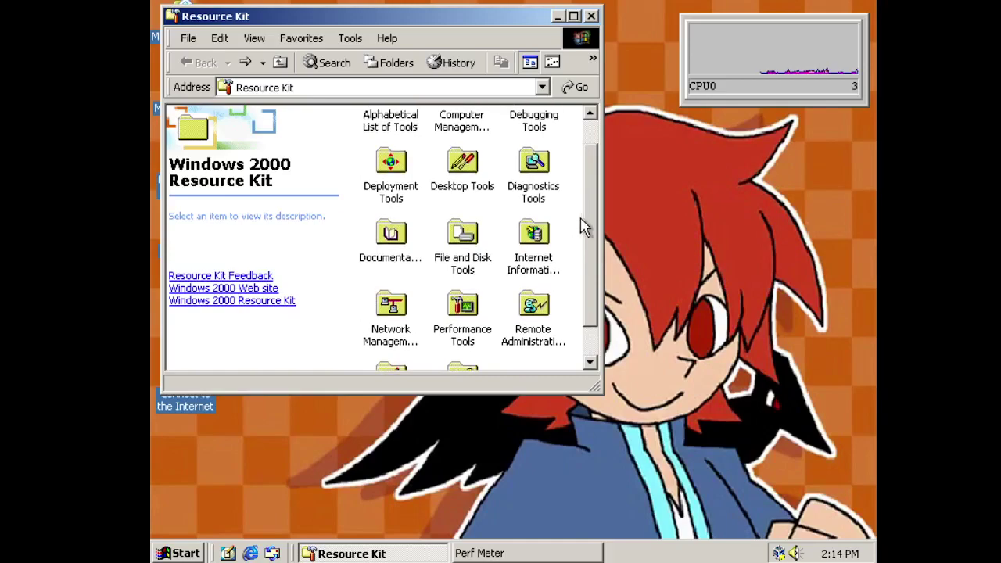
double_click(389, 234)
left_click(194, 65)
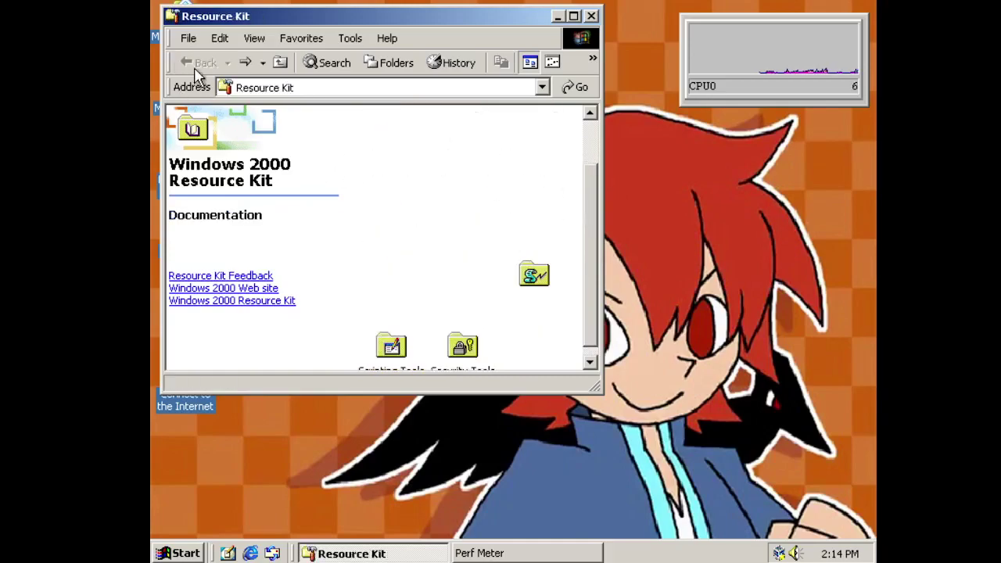
double_click(532, 281)
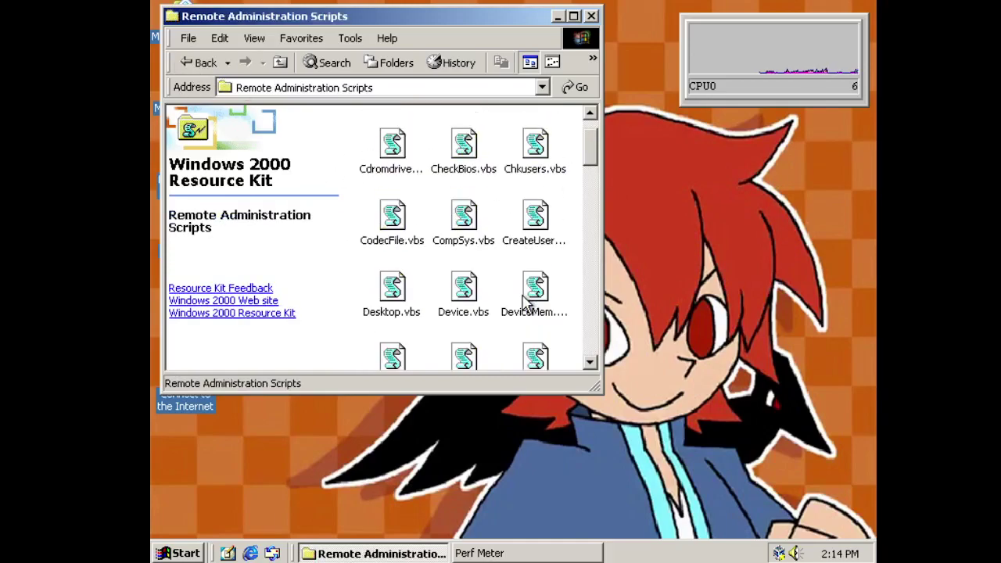
left_click(194, 62)
double_click(391, 358)
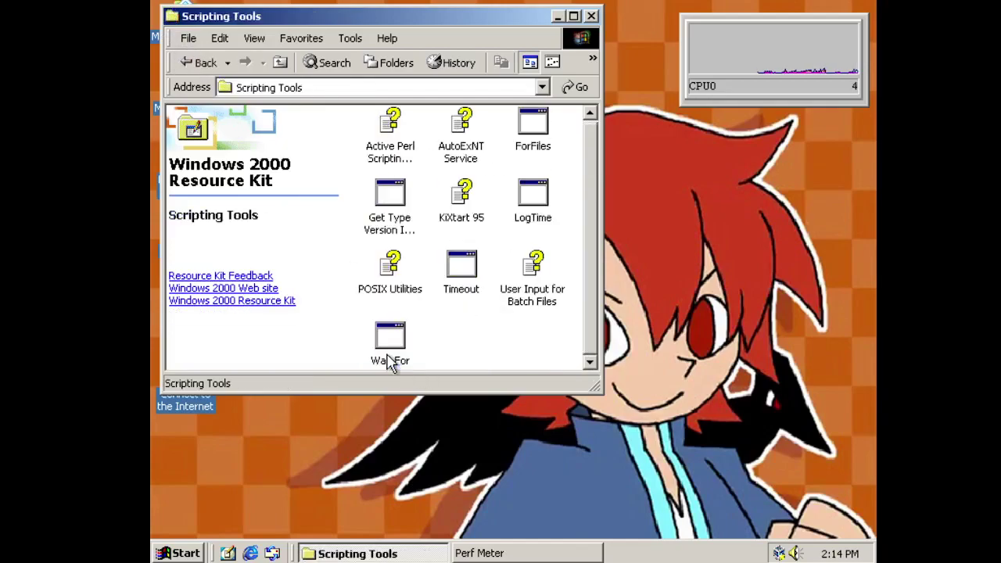
- Close the Scripting Tools folder after viewing LogTime's description, and open the desktop's Display Properties
double_click(529, 205)
left_click(858, 106)
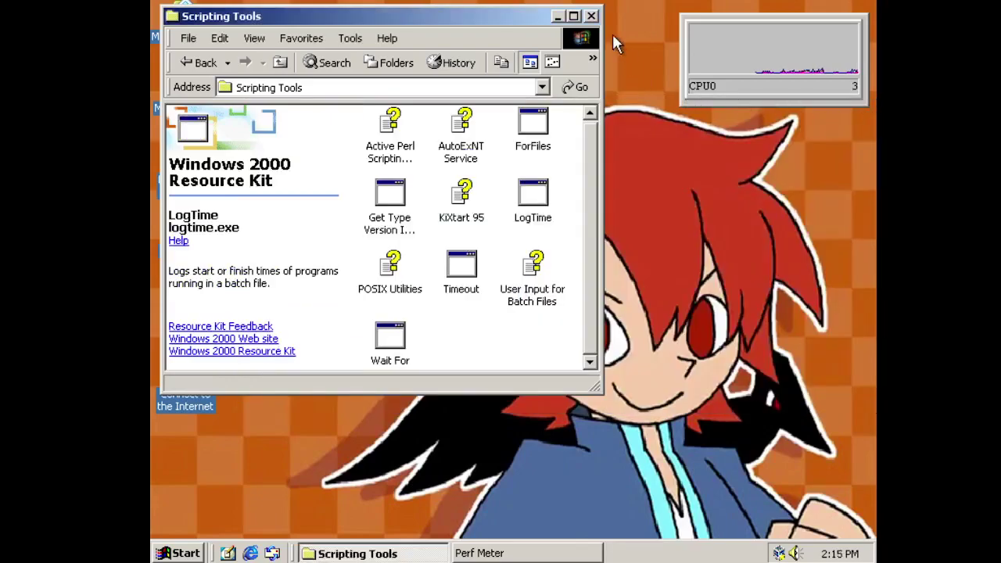
left_click(591, 15)
right_click(430, 143)
left_click(448, 302)
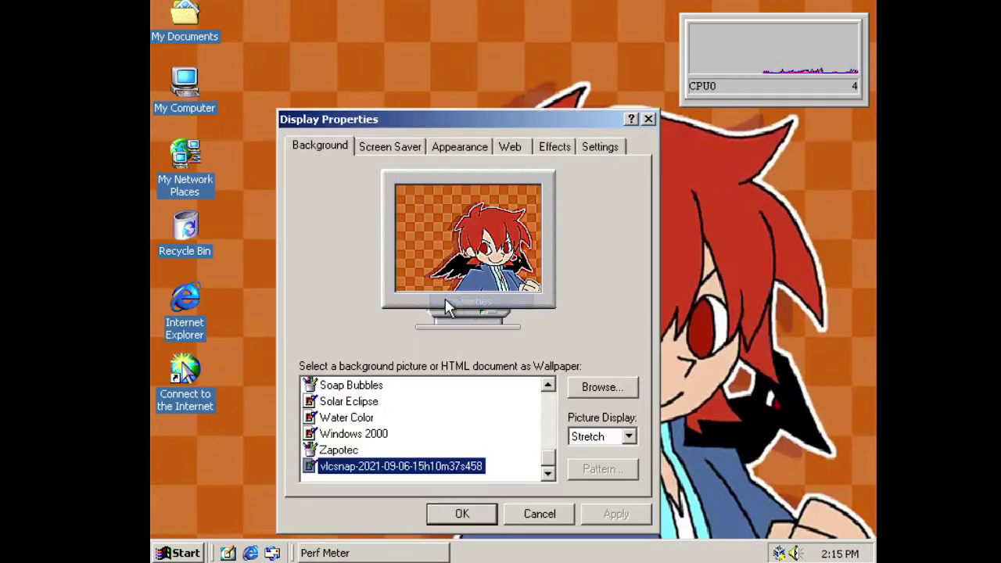
- End the Perf Meter process wperf.exe through Task Manager, and close Task Manager
left_click(345, 553)
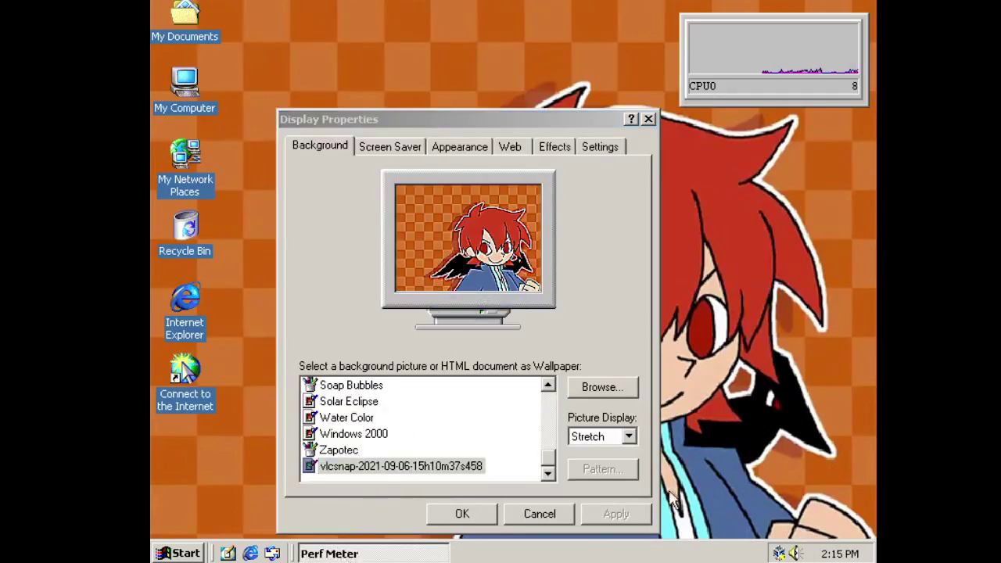
right_click(518, 545)
left_click(546, 519)
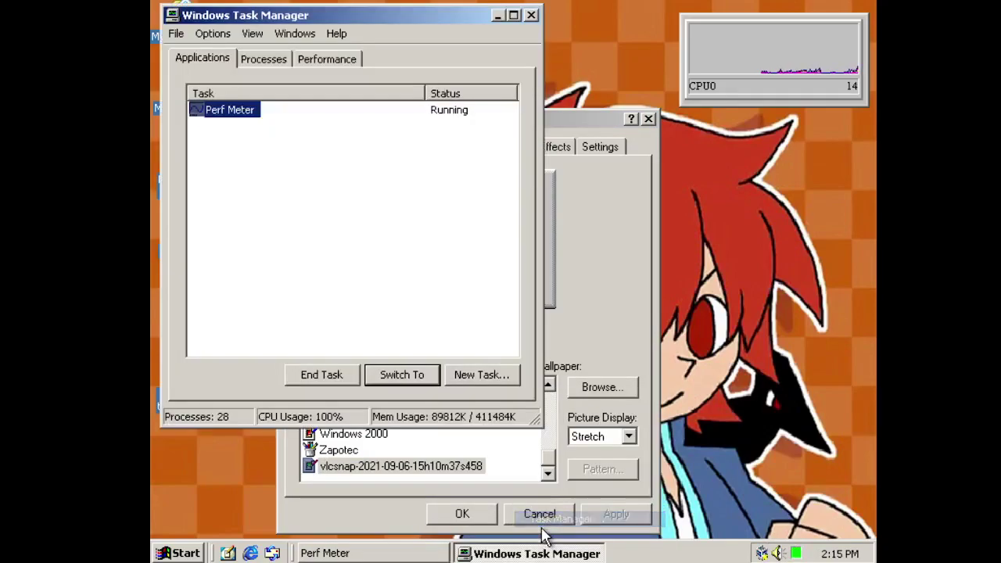
right_click(241, 113)
left_click(277, 271)
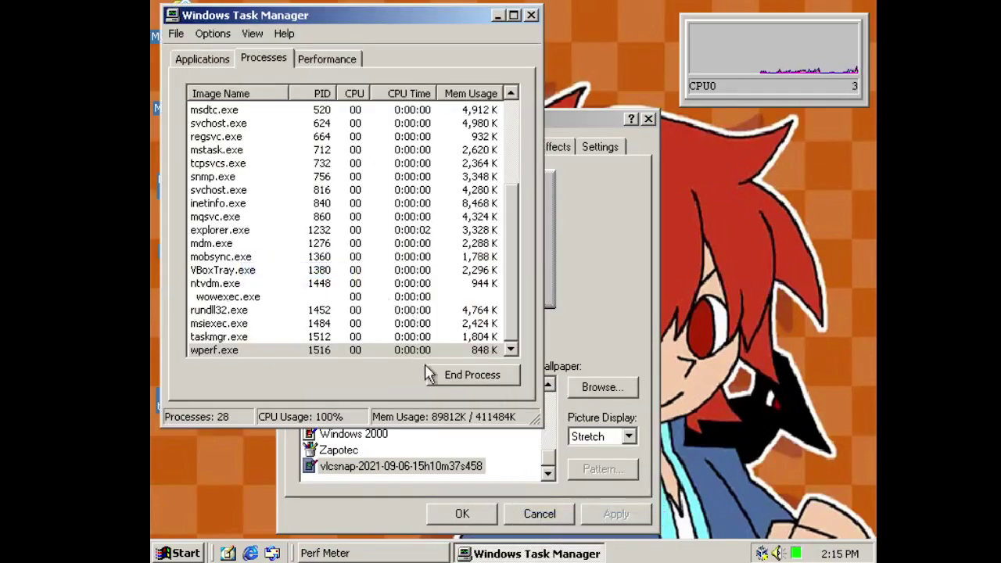
left_click(442, 375)
left_click(477, 336)
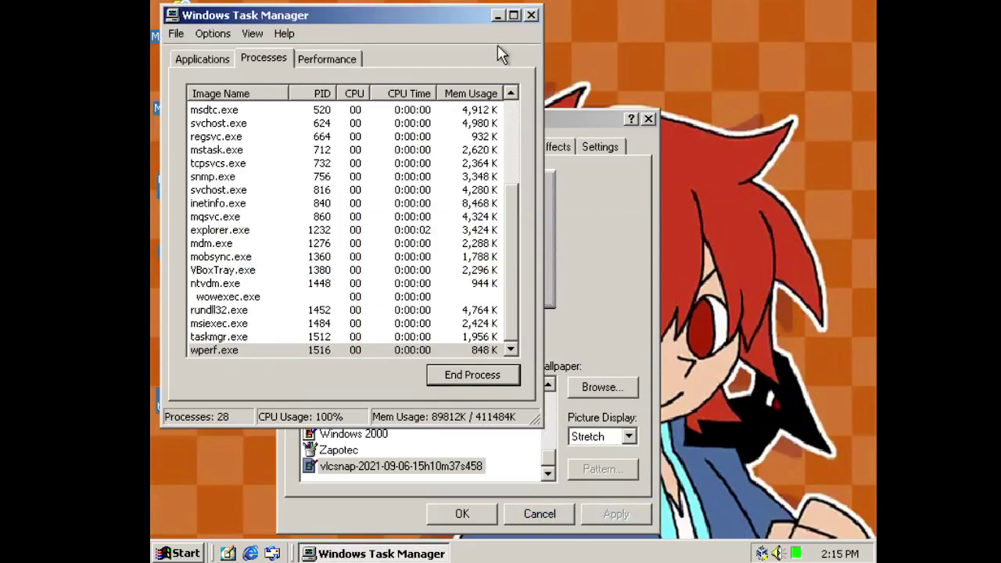
left_click(529, 15)
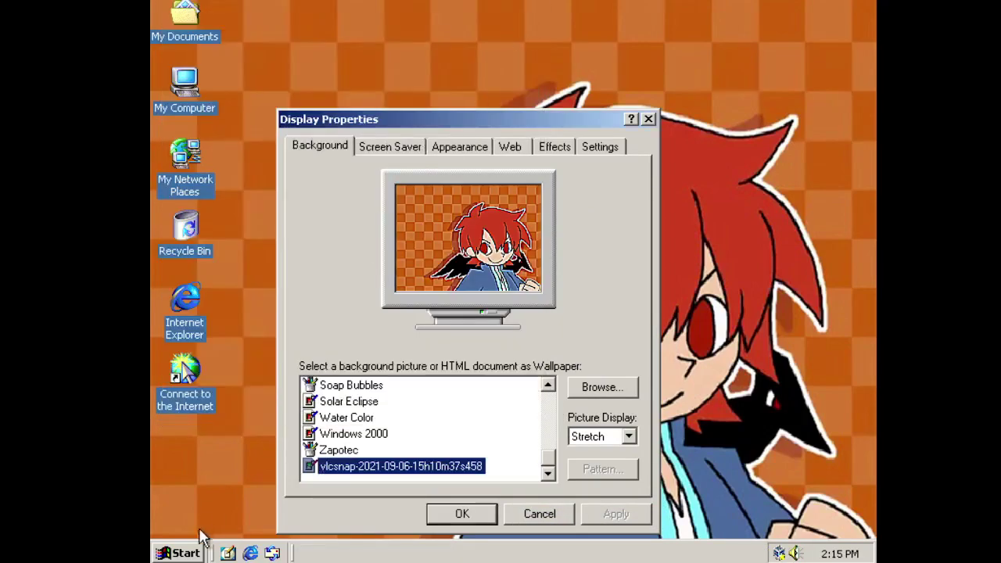
- Look at the Additional Components page of the RESKIT2000 CD, including Microsoft Applications, and close the CD windows
double_click(181, 78)
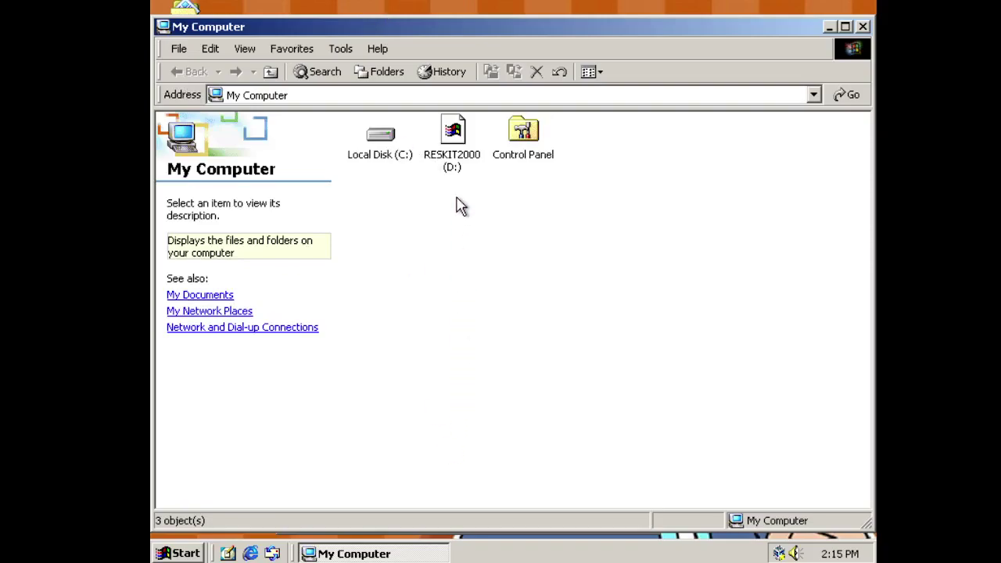
double_click(456, 166)
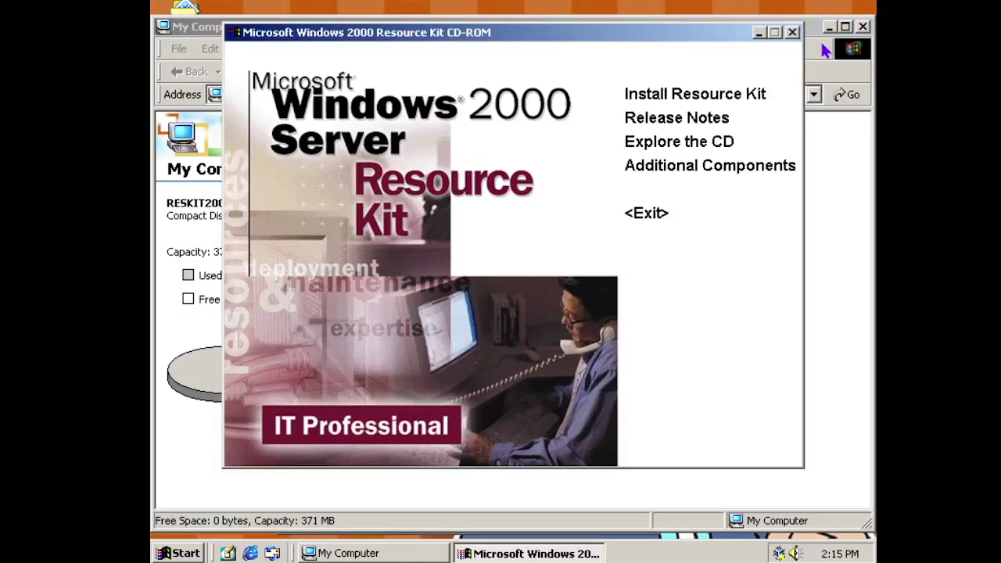
left_click(705, 176)
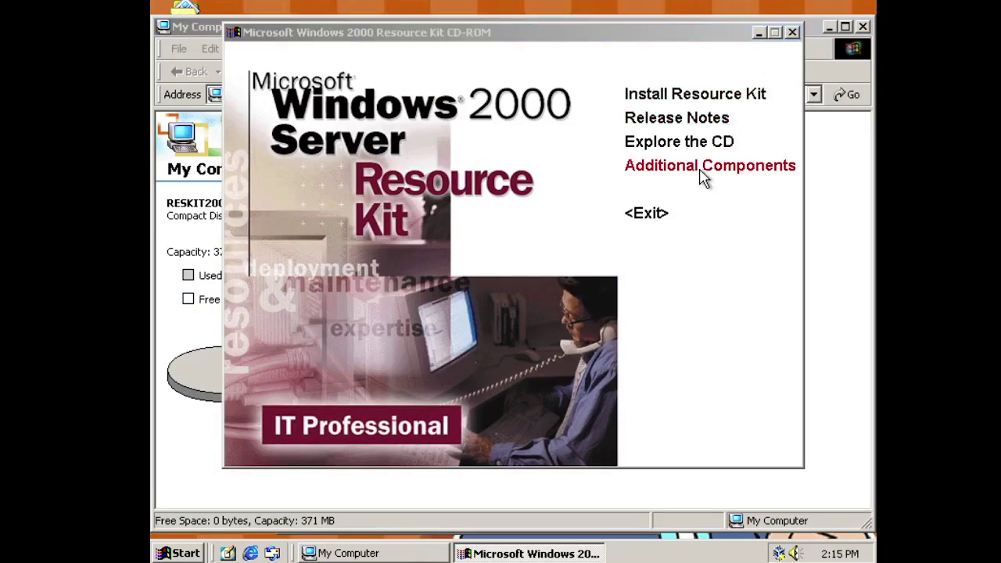
left_click_drag(856, 212, 864, 317)
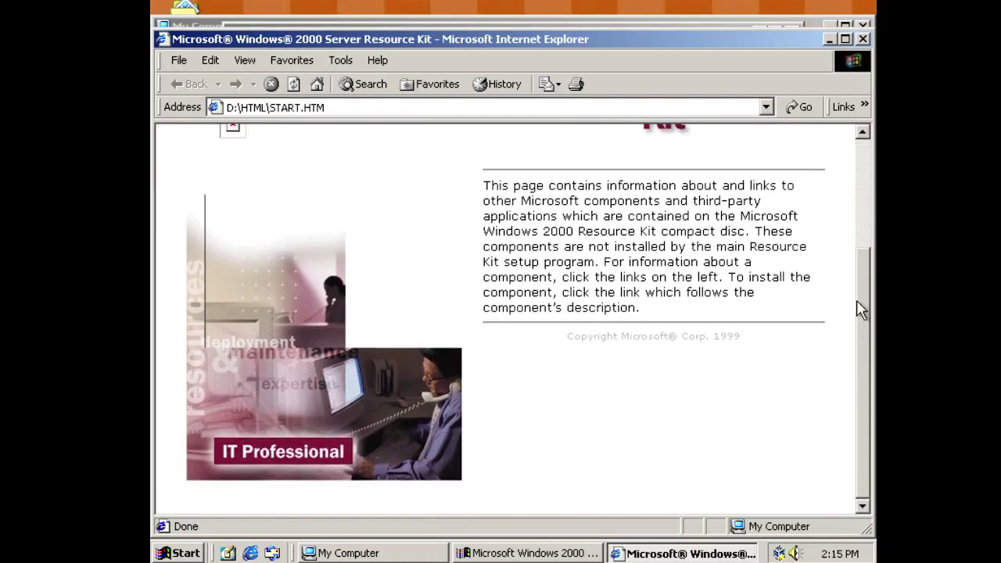
scroll(860, 309, "up", 4)
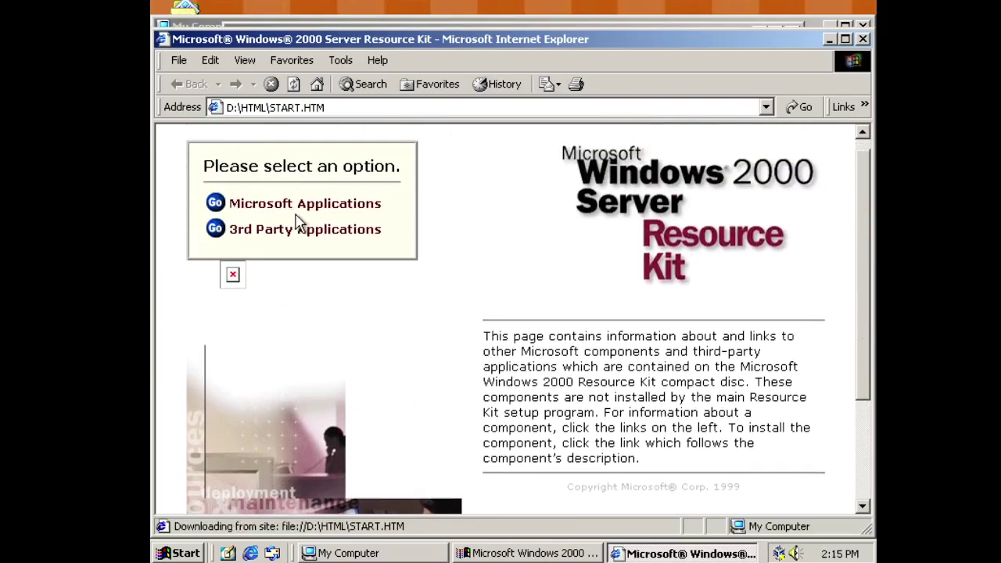
left_click(294, 208)
left_click(865, 40)
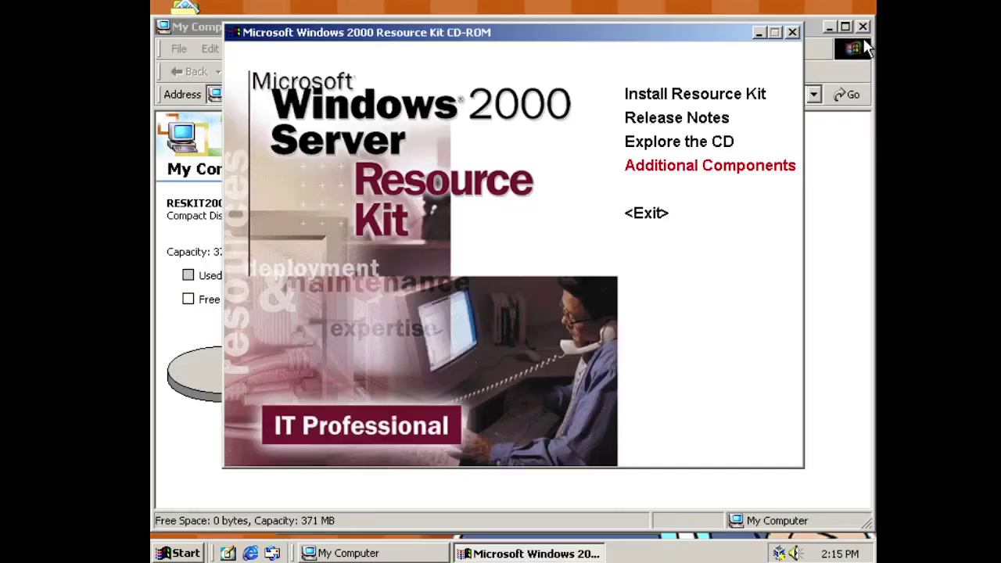
left_click(863, 27)
left_click(791, 32)
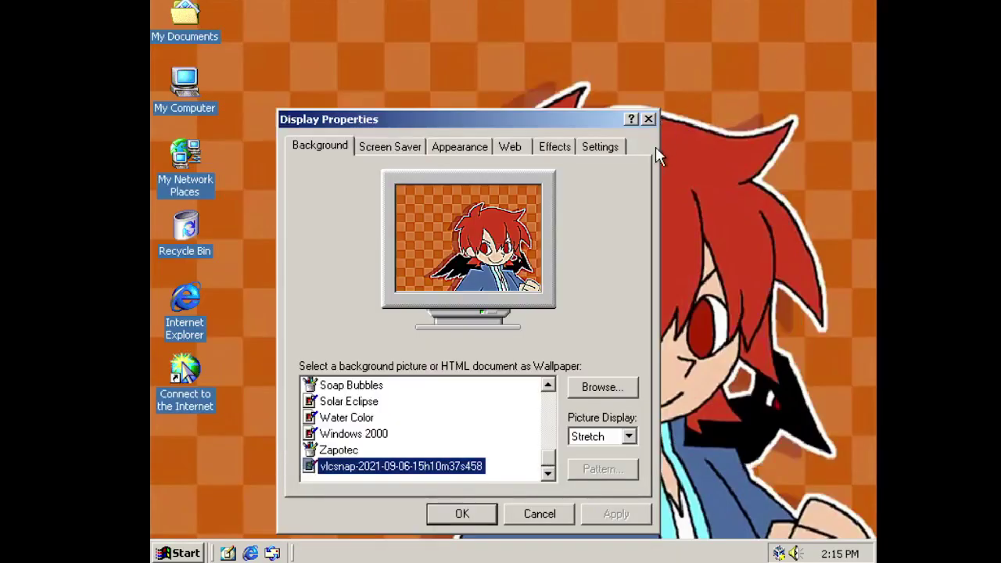
- Look through the available screen savers in Display Properties and close the dialog with None kept
left_click(479, 145)
left_click(389, 146)
left_click(387, 359)
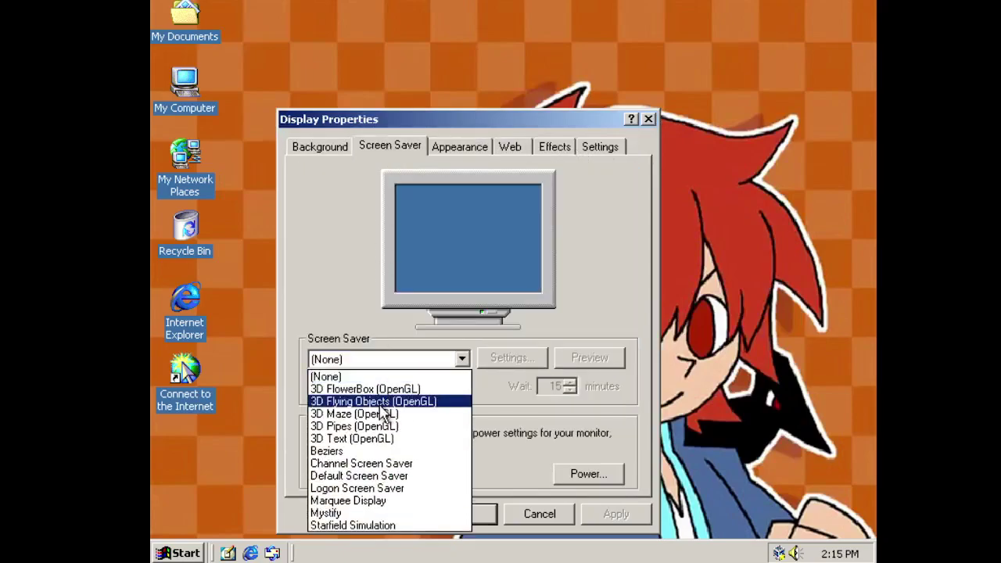
left_click(474, 516)
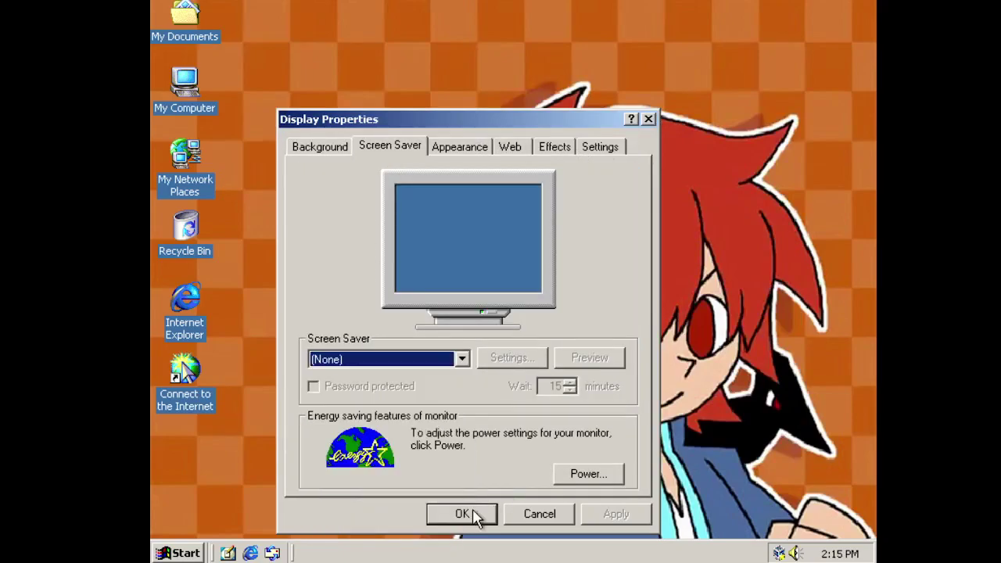
left_click(474, 517)
- Log off the current account and log back on with the account password
left_click(180, 553)
left_click(281, 529)
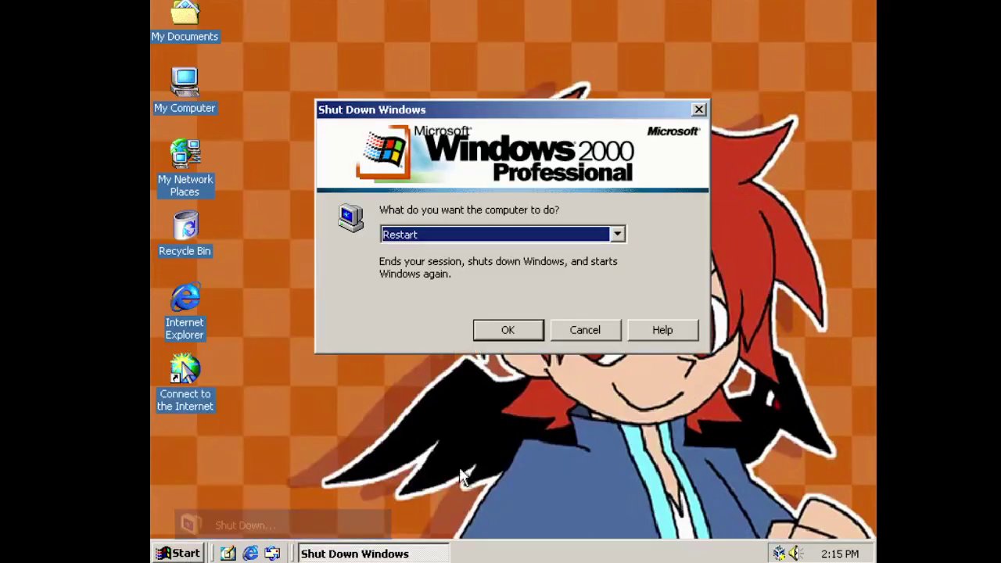
left_click(540, 237)
left_click(512, 251)
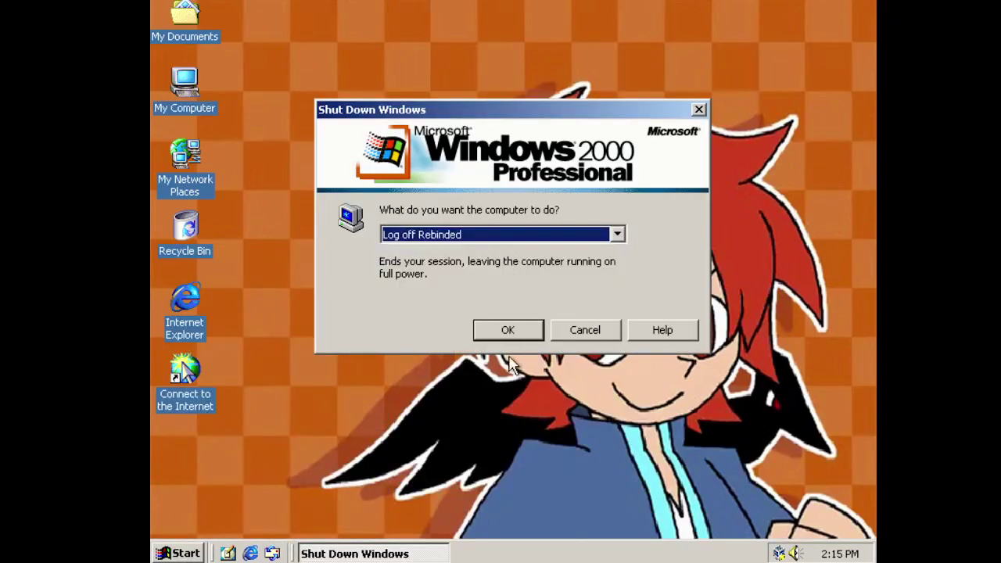
left_click(507, 332)
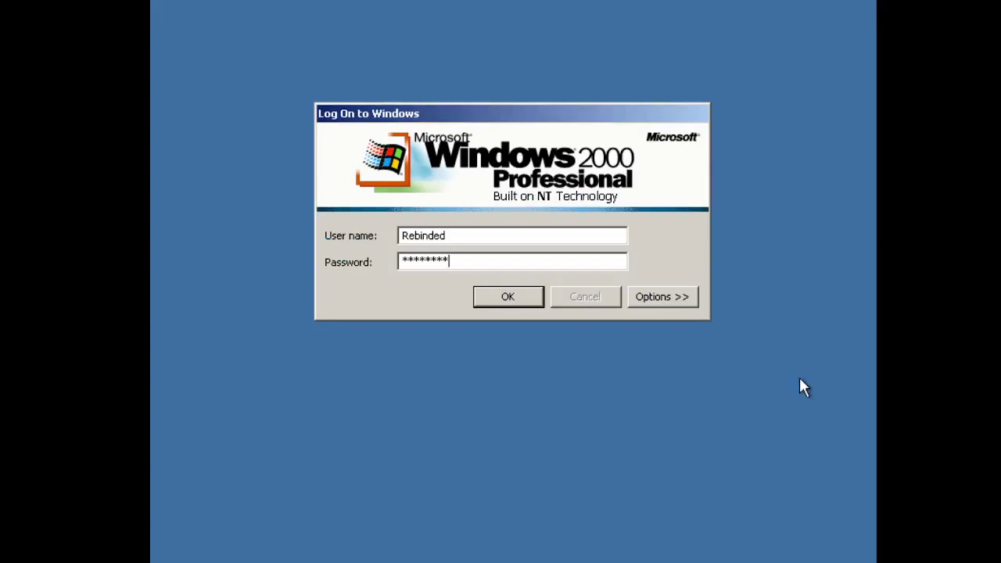
type("**")
key("Return")
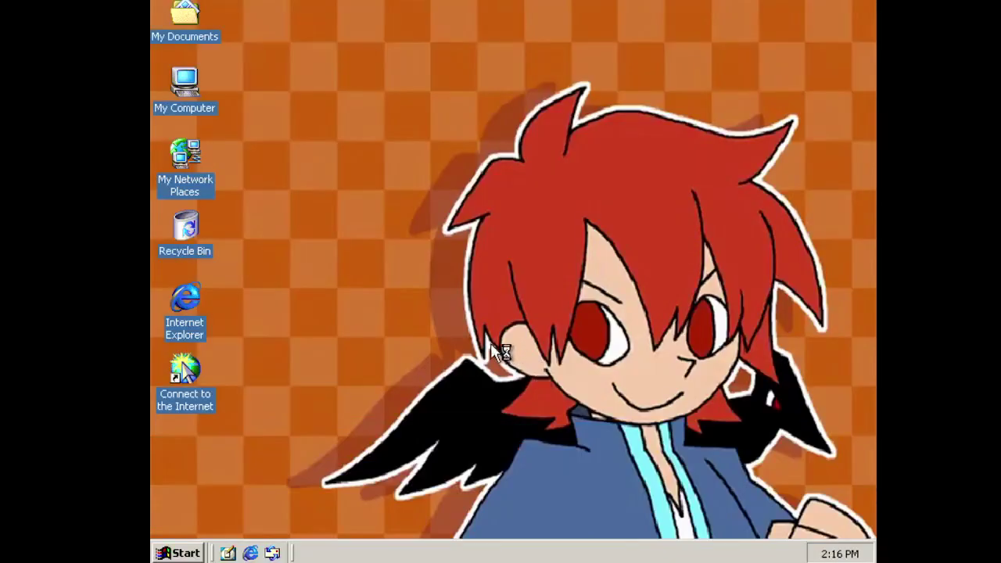
- Open Sounds and Multimedia Properties from the Control Panel
left_click(711, 411)
double_click(188, 84)
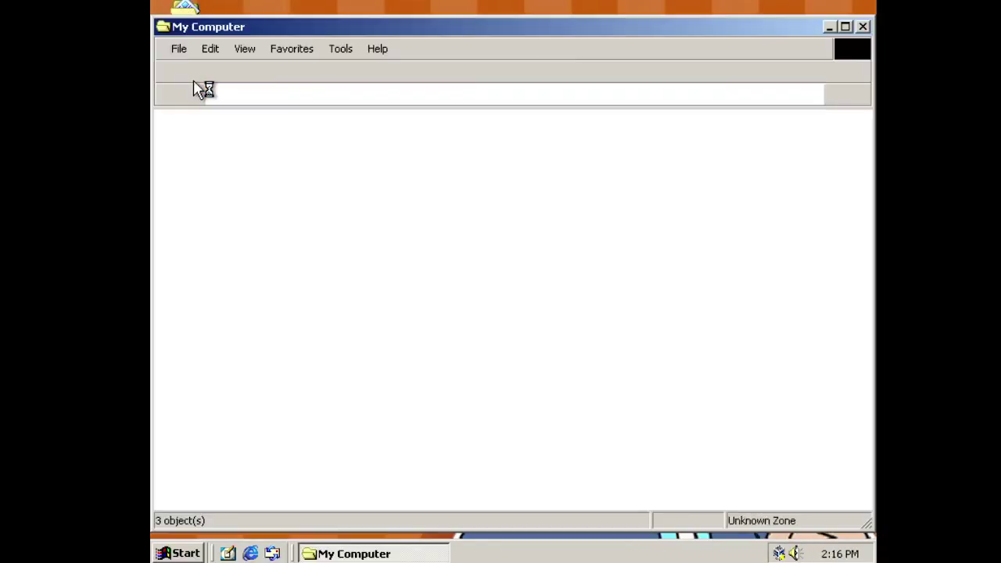
double_click(522, 129)
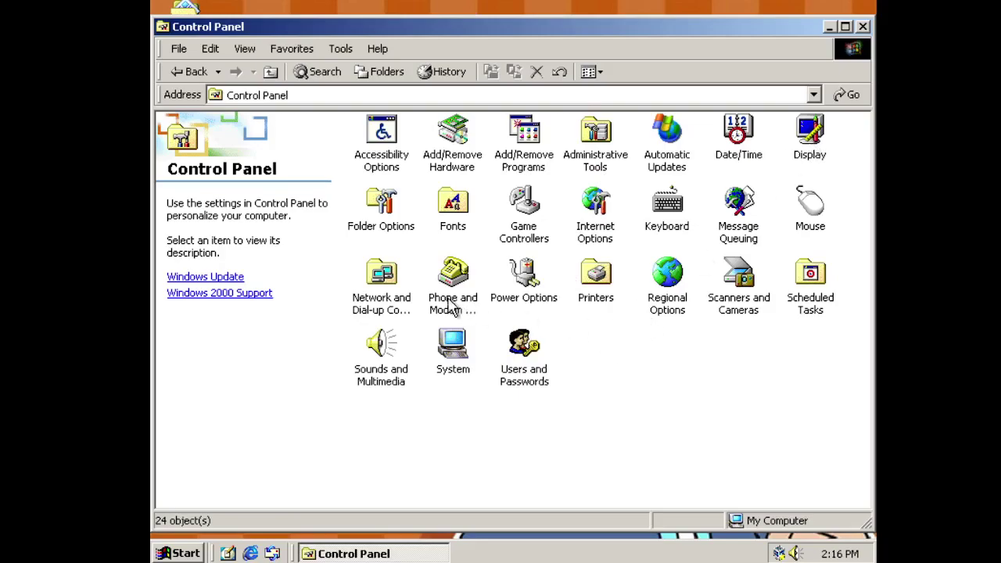
double_click(387, 347)
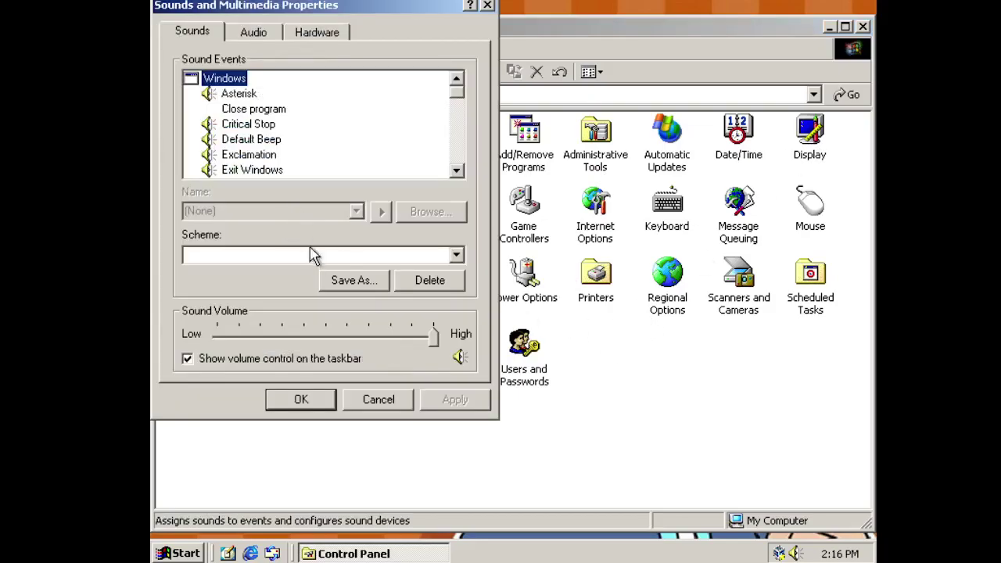
- Apply the Windows Default sound scheme without saving the previous scheme, and preview the Asterisk sound
left_click(397, 256)
left_click(391, 299)
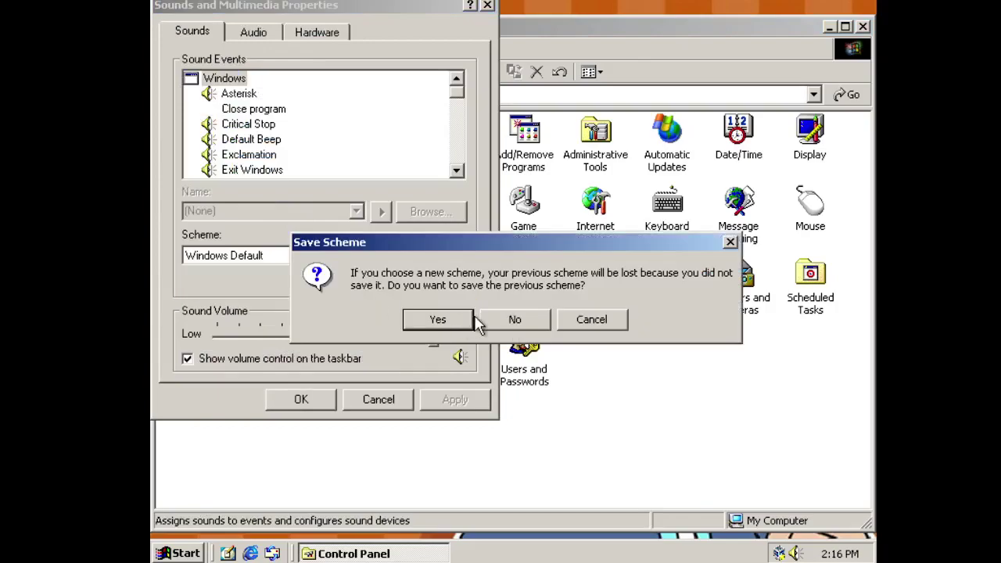
left_click(514, 319)
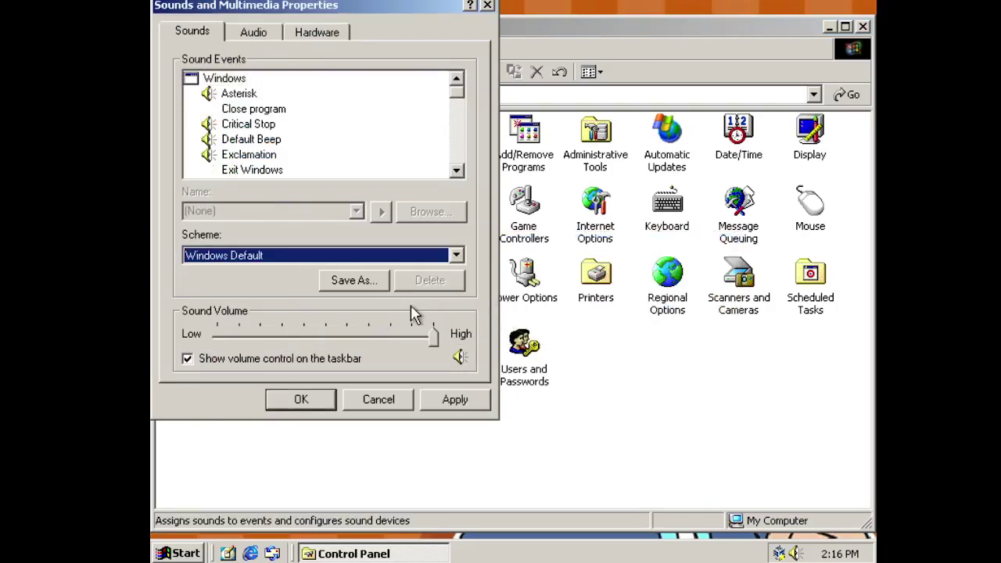
left_click(455, 400)
left_click(239, 93)
left_click(381, 211)
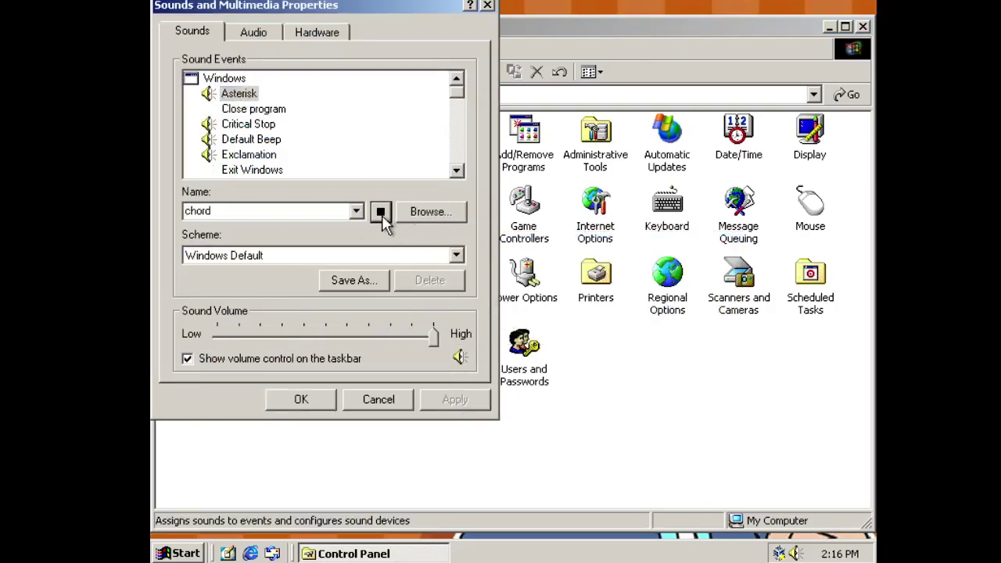
- Apply the Utopia Sound Scheme, and close the sound properties and Control Panel
left_click(328, 256)
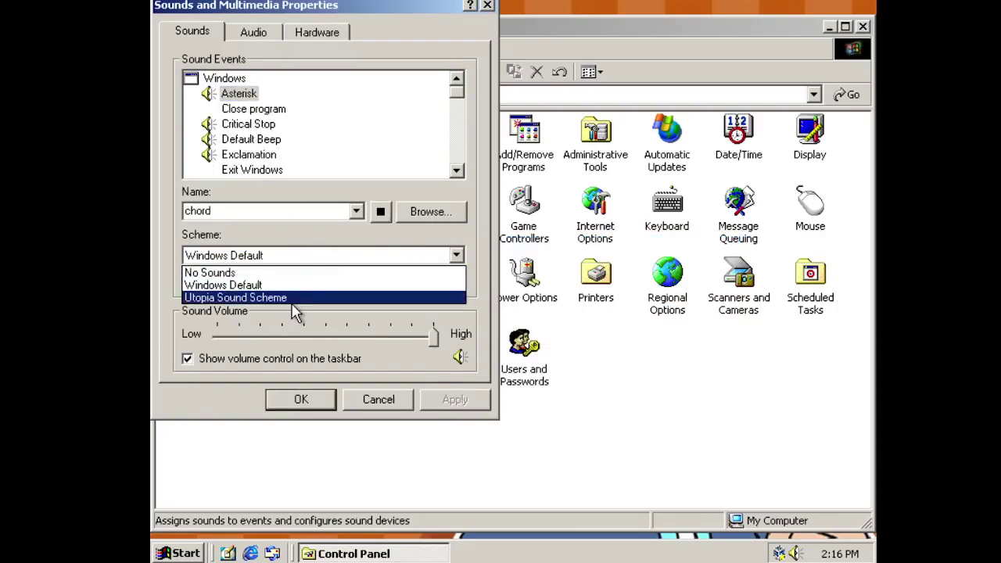
left_click(297, 296)
left_click(453, 400)
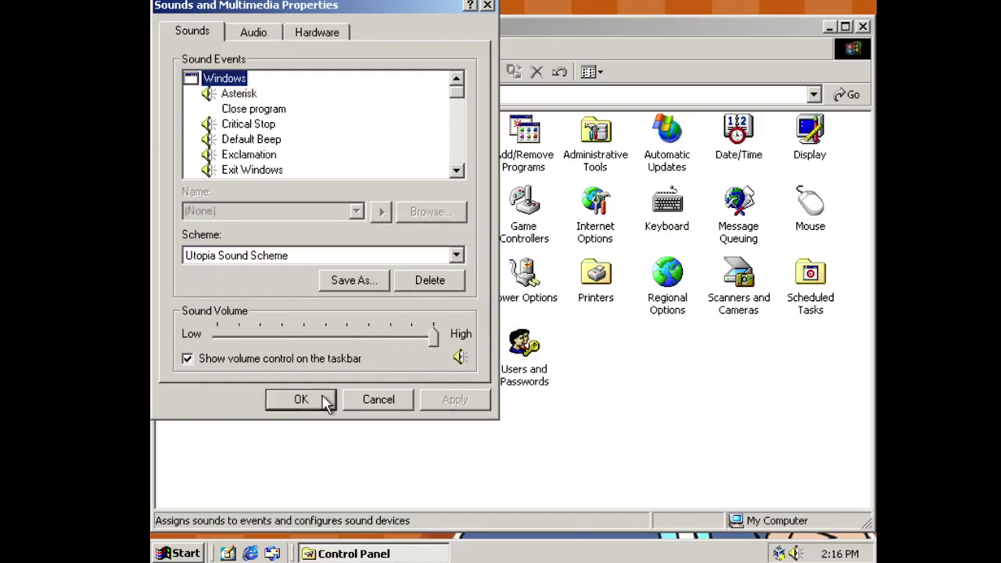
left_click(324, 400)
left_click(863, 26)
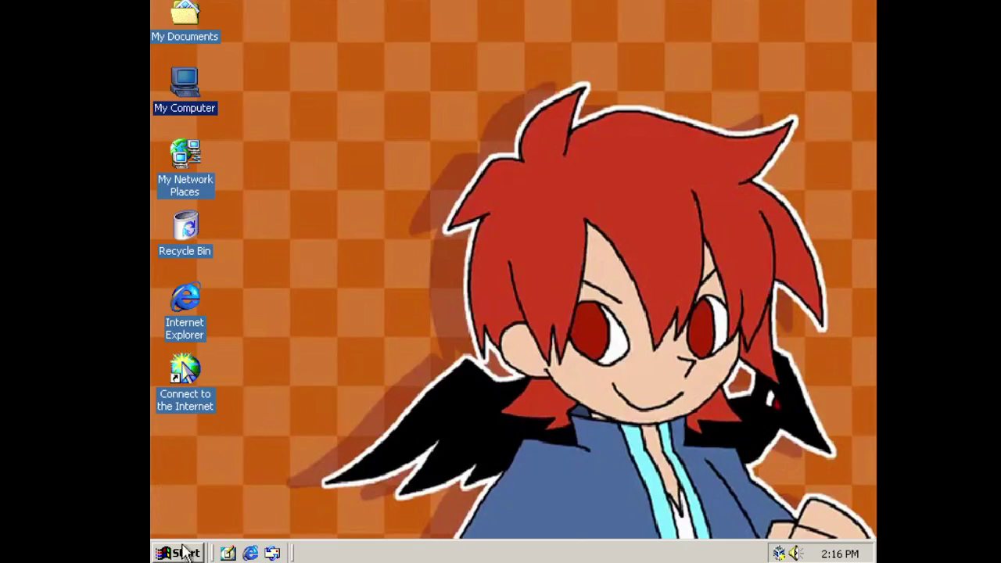
- Choose the shutdown option in the Shut Down Windows dialog and confirm it
left_click(185, 553)
left_click(223, 523)
left_click(496, 236)
left_click(478, 264)
left_click(486, 331)
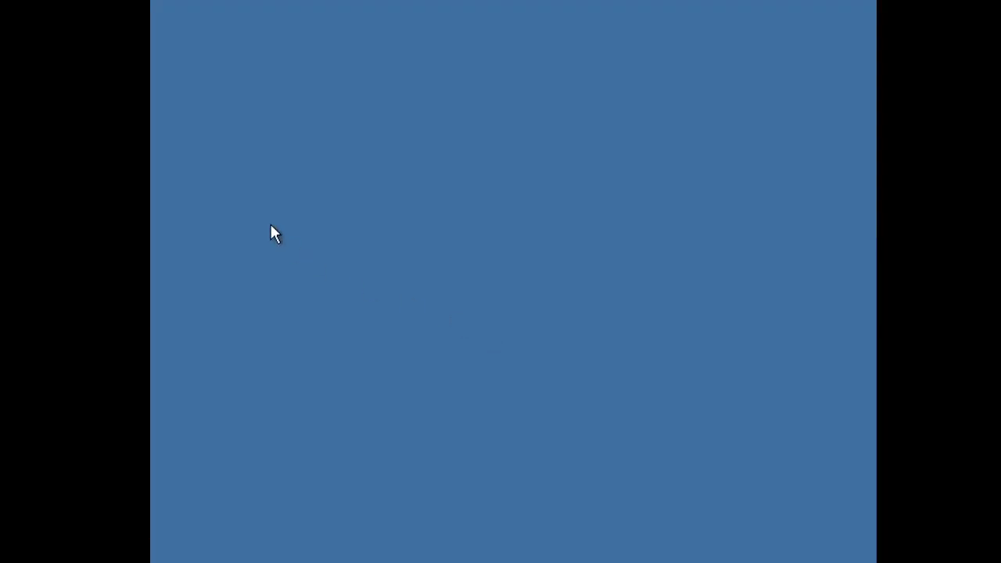